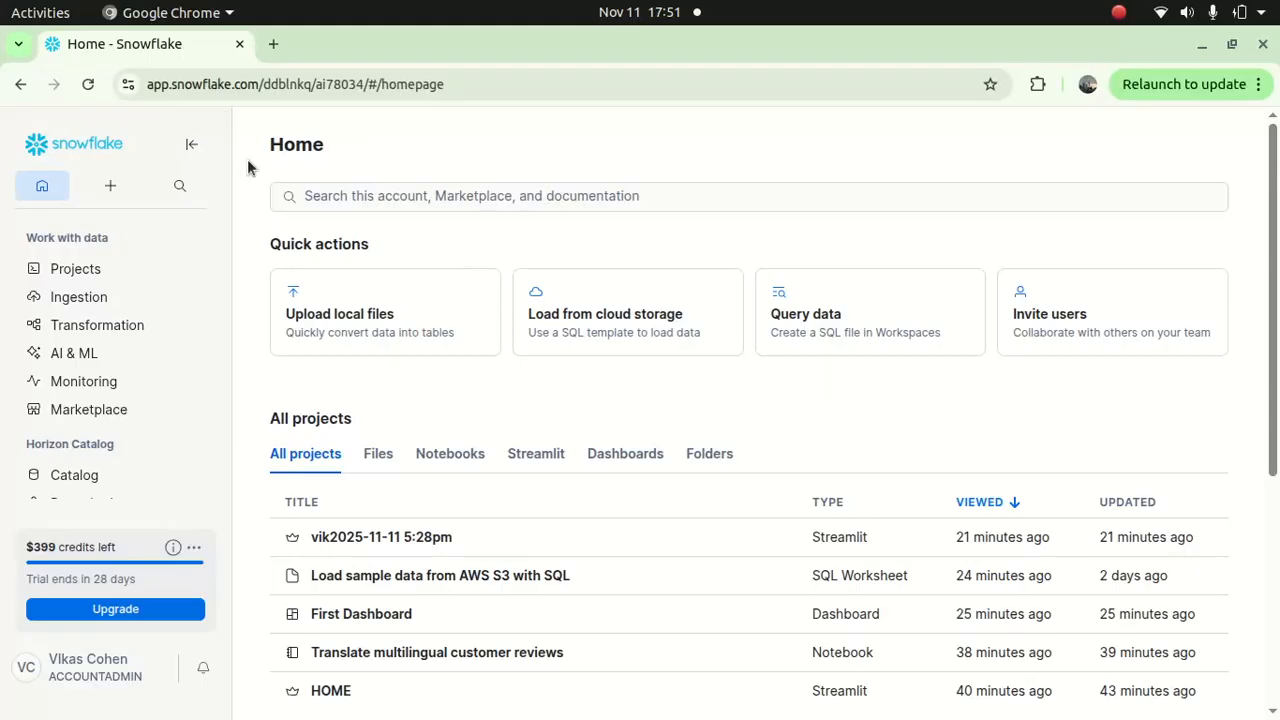
Collapse and re-expand the navigation sidebar, then look over its Work with data, Horizon Catalog and Manage sections
click(194, 144)
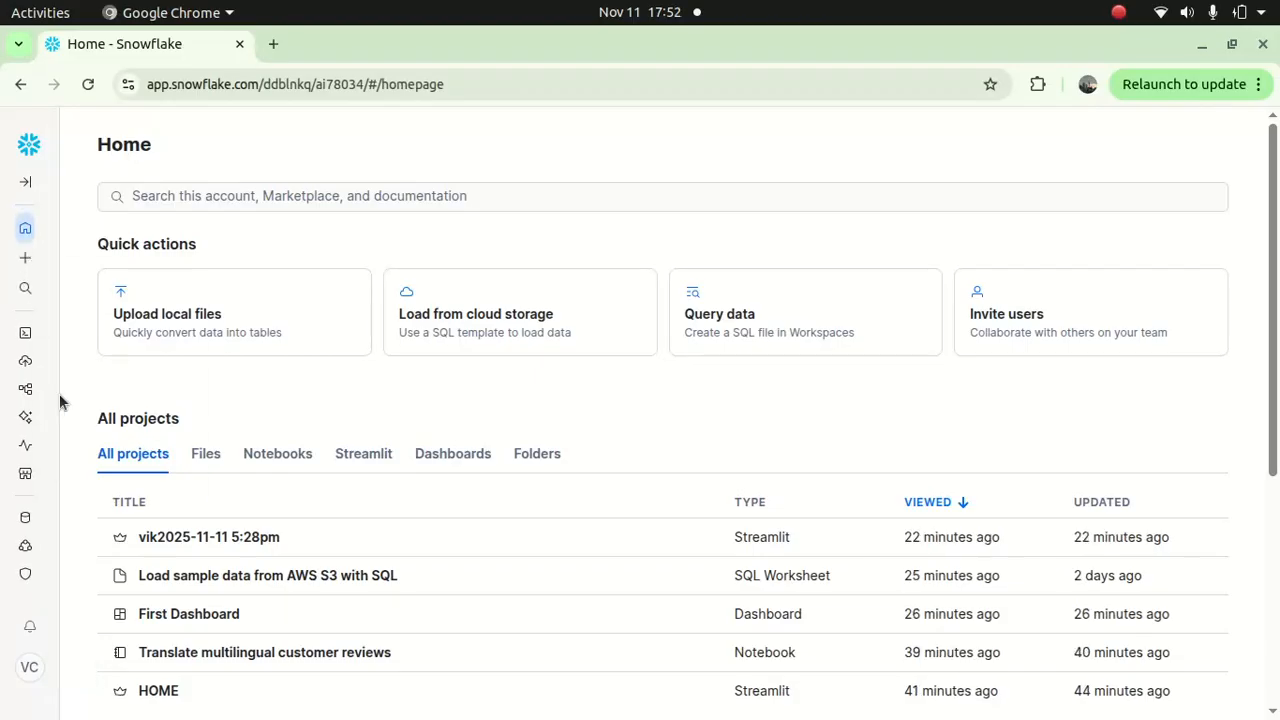
click(28, 186)
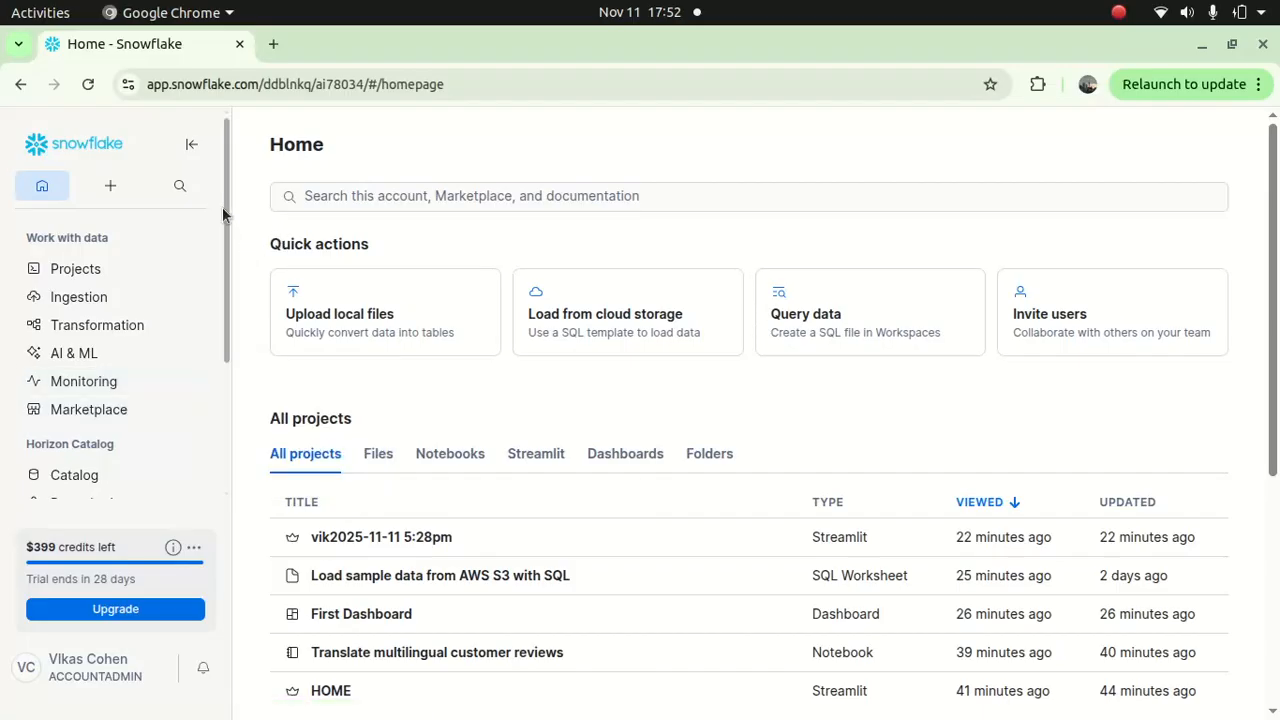
scroll(222, 215, down, 2)
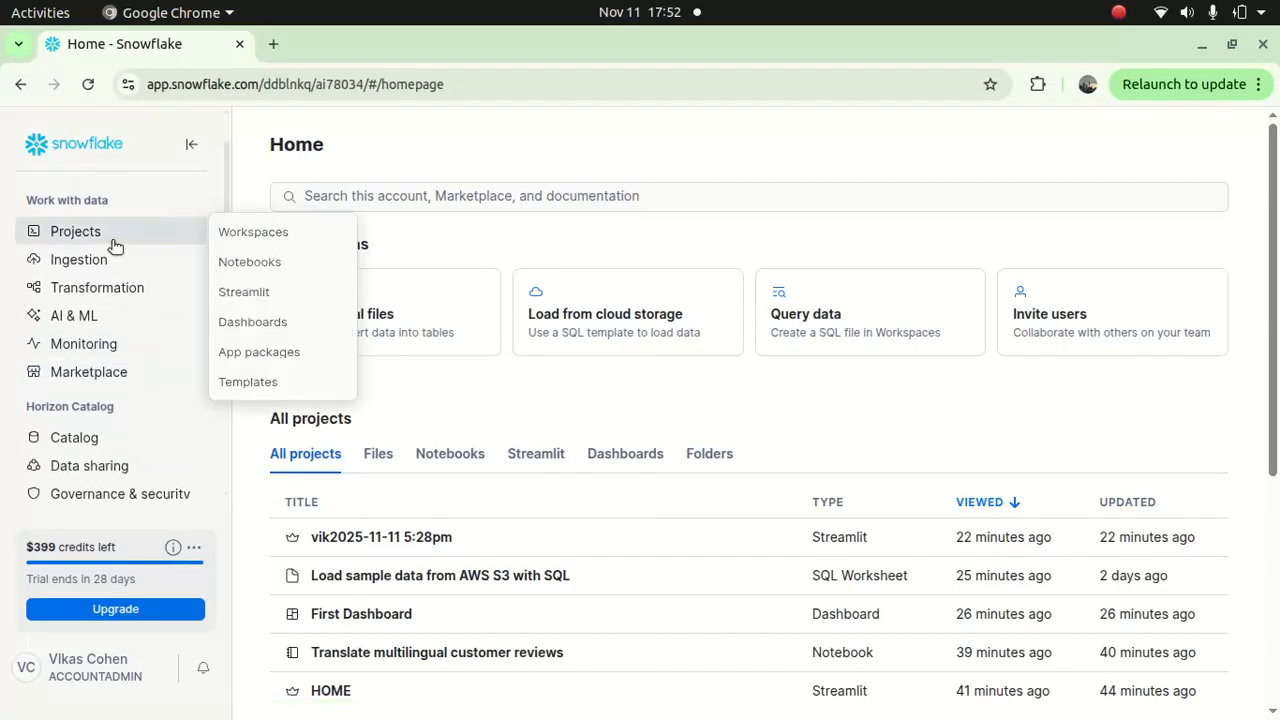
mouse_move(97, 260)
mouse_move(96, 287)
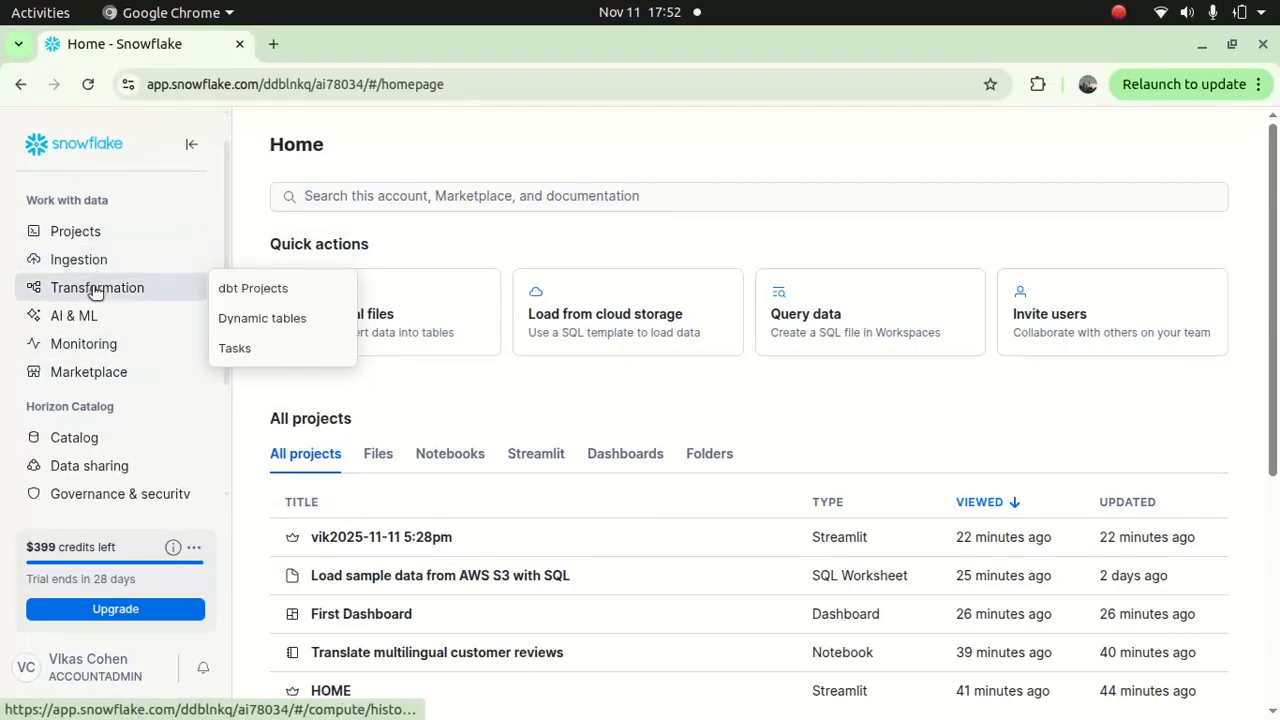
mouse_move(86, 316)
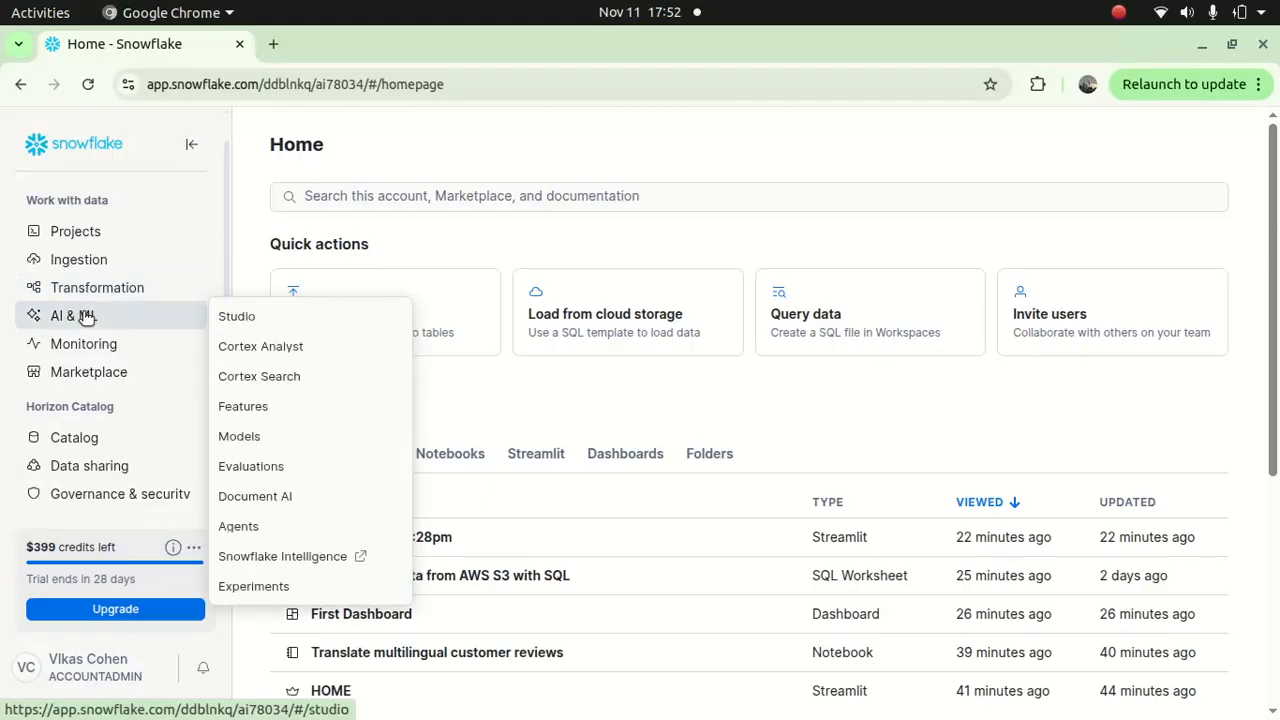
mouse_move(81, 345)
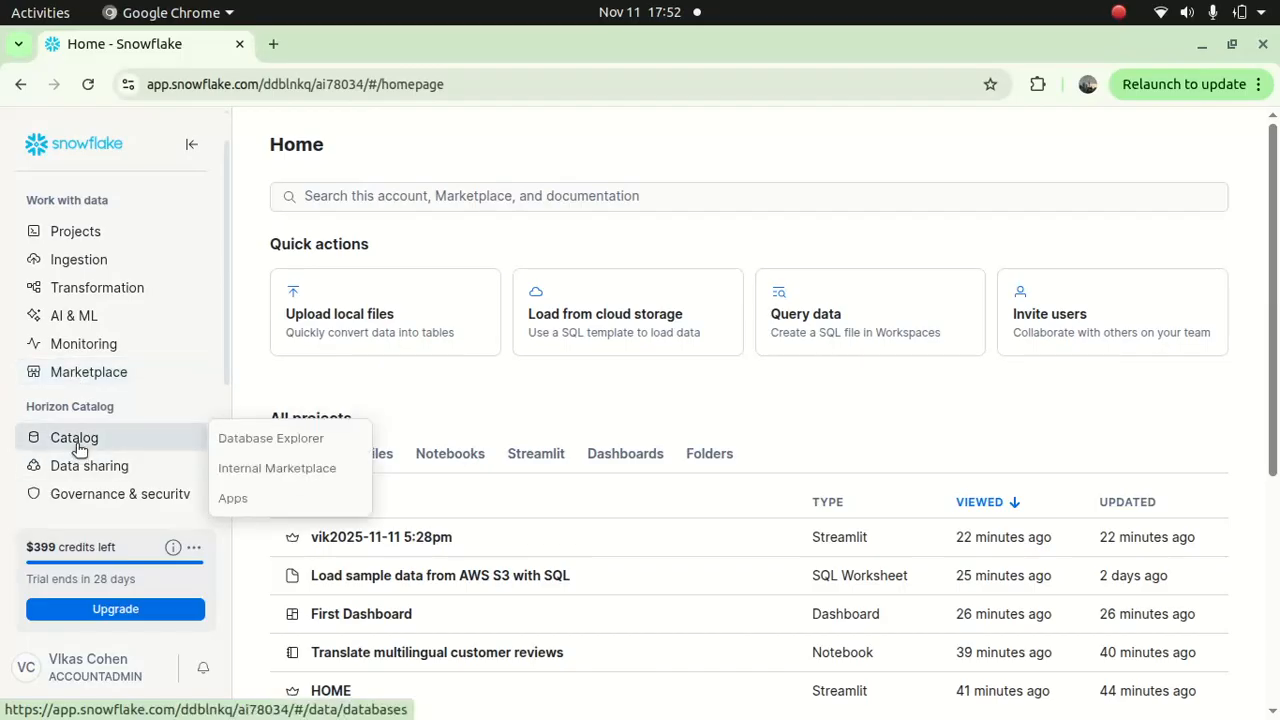
scroll(220, 340, down, 3)
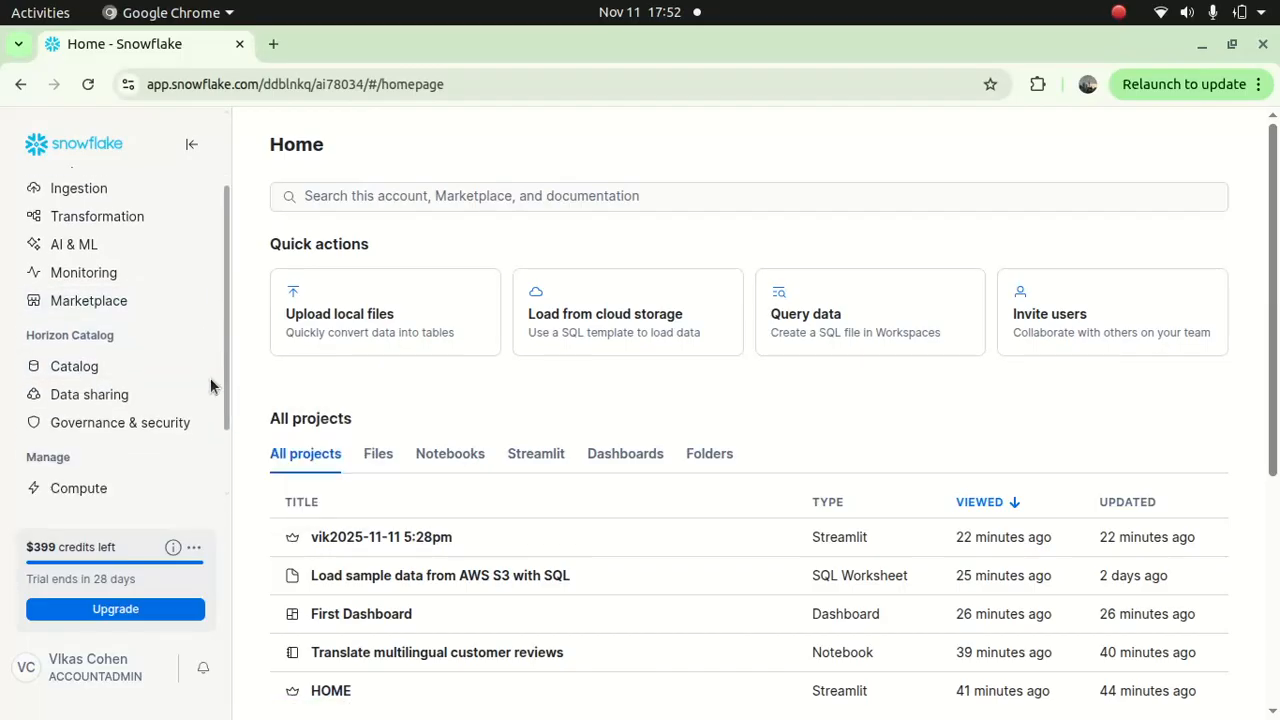
mouse_move(90, 426)
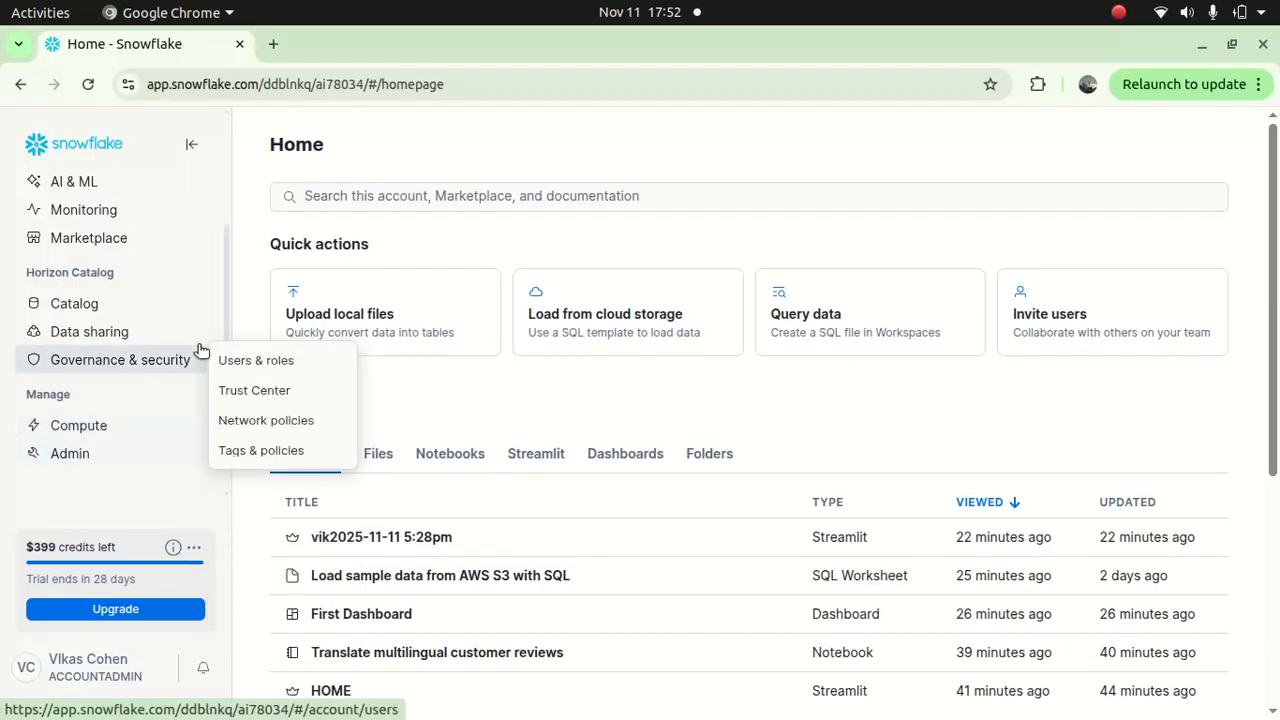
scroll(224, 344, down, 1)
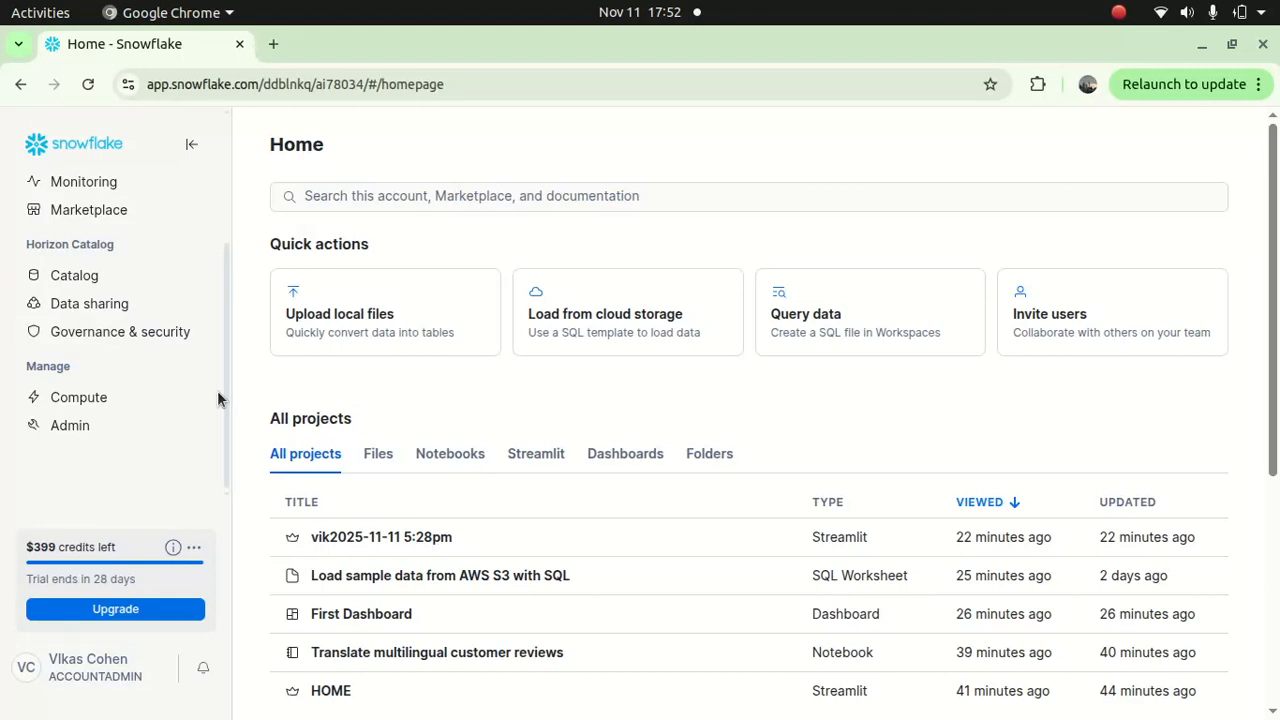
Look over the profile menu's role, account and settings options, then close it
click(89, 680)
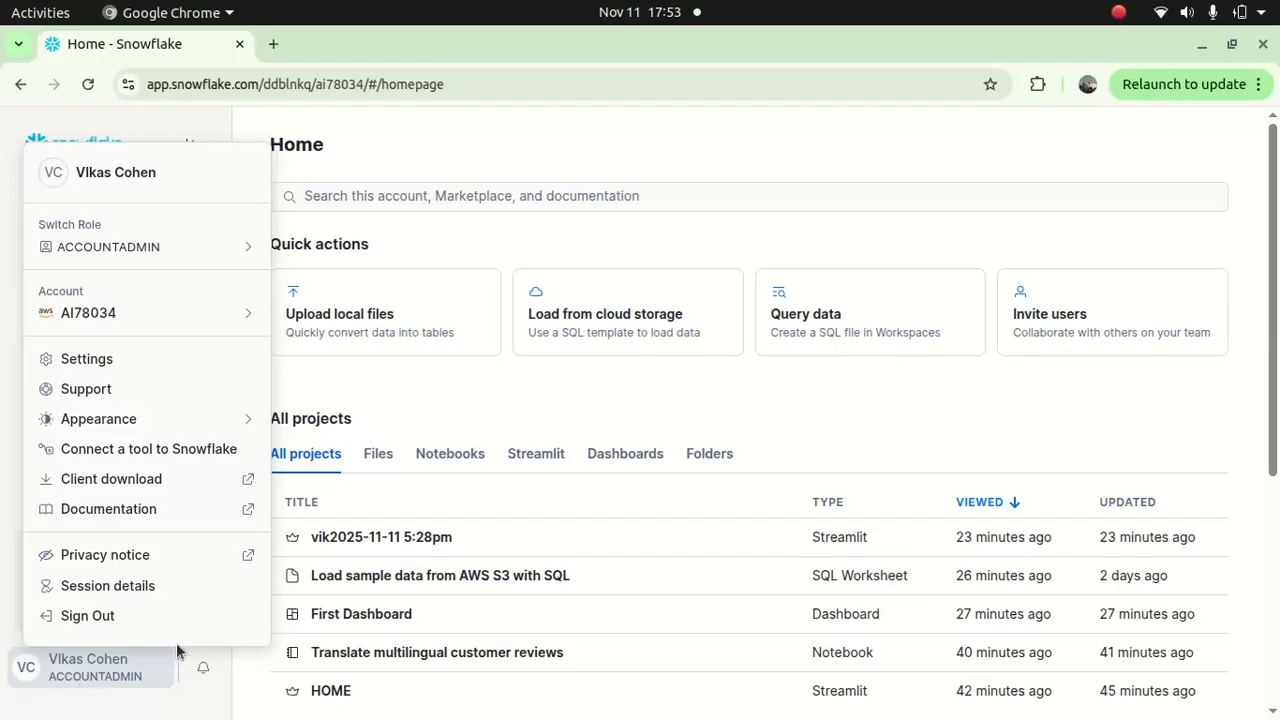
mouse_move(184, 245)
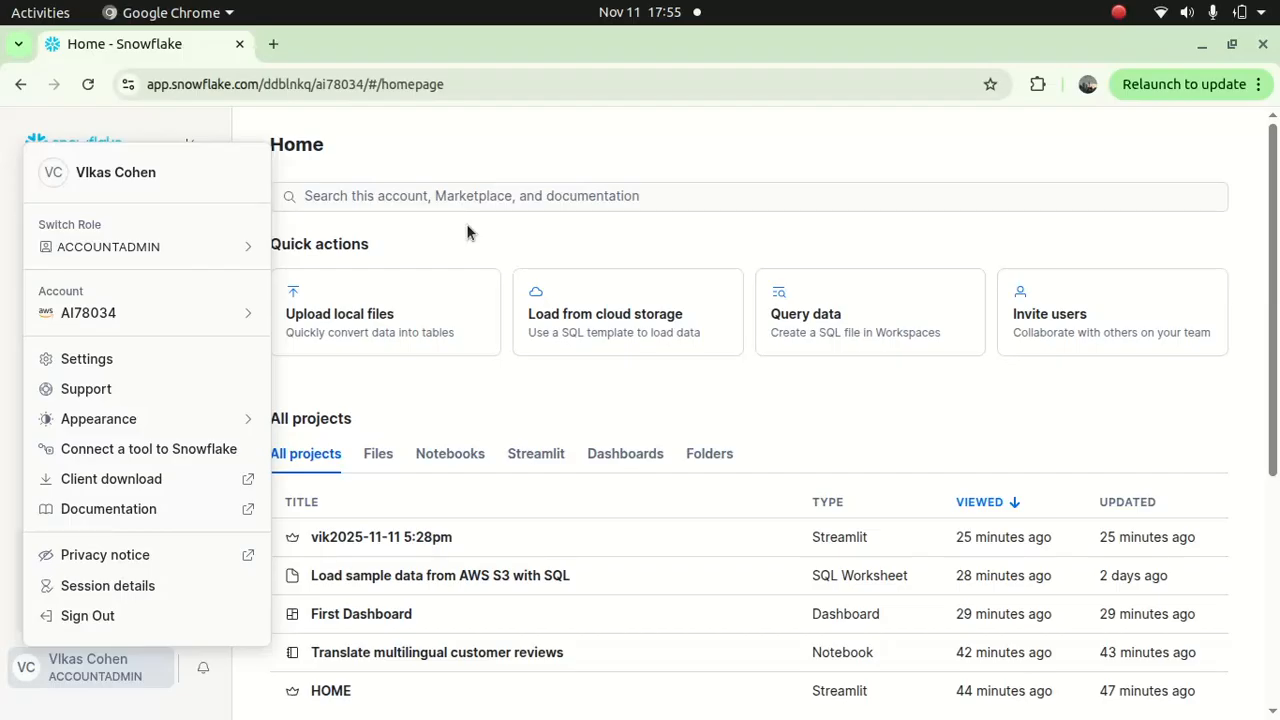
mouse_move(250, 250)
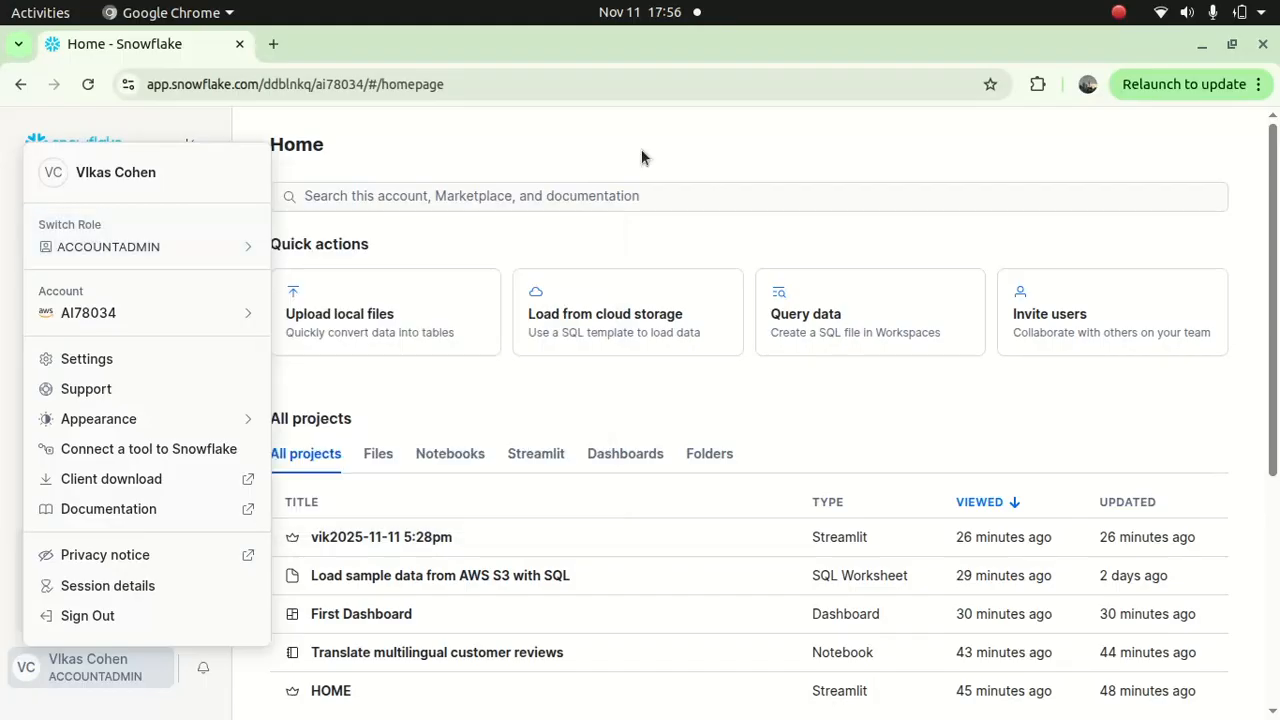
click(664, 252)
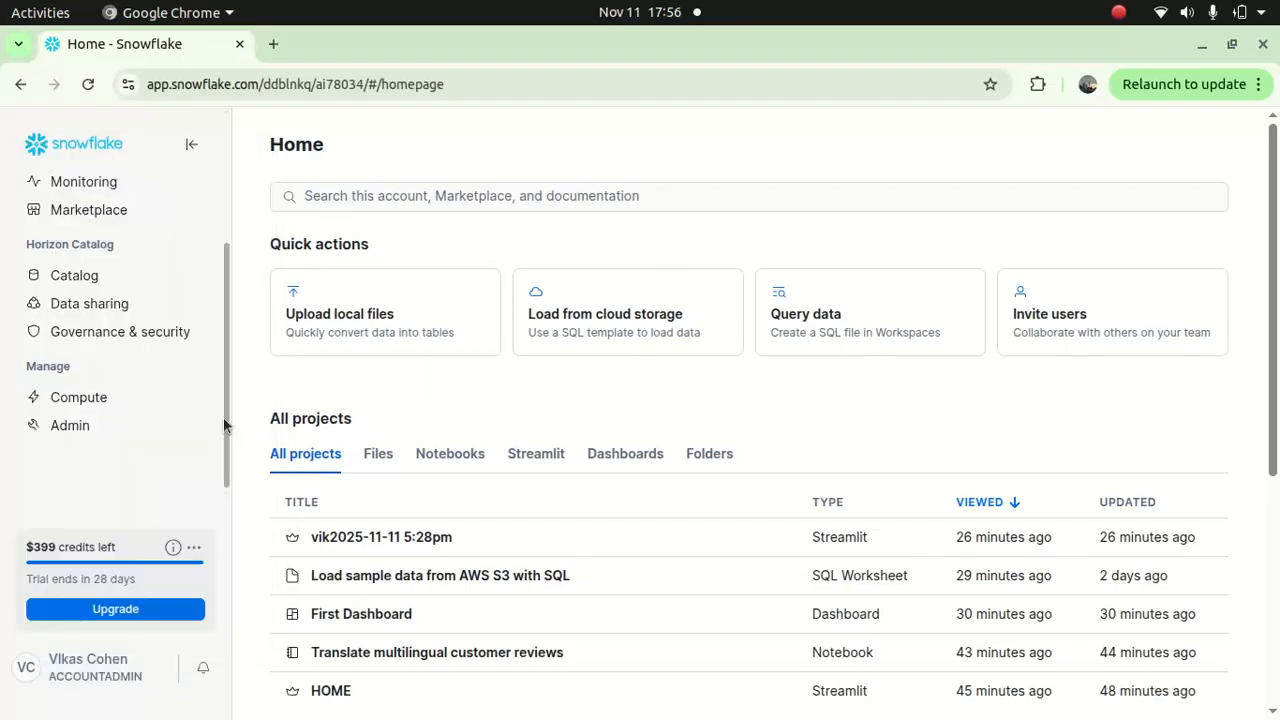
drag(223, 412, 222, 280)
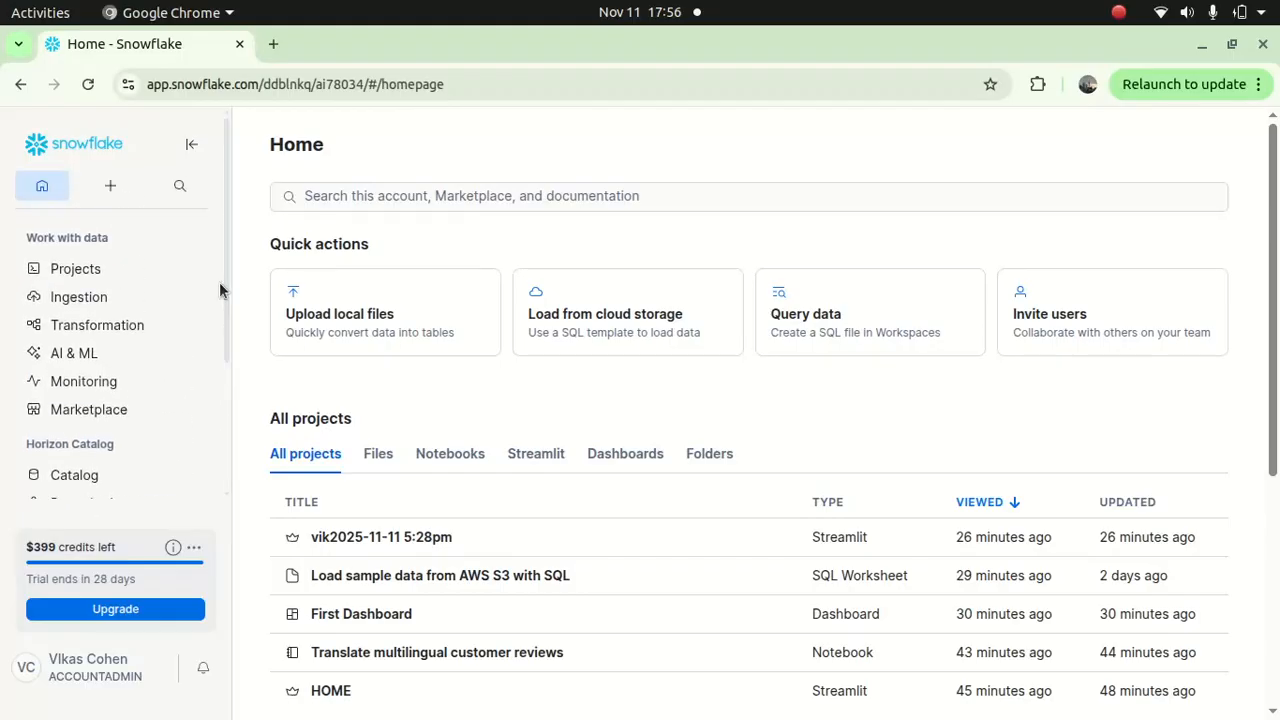
Switch the interface appearance to Dark and return it to System
click(101, 676)
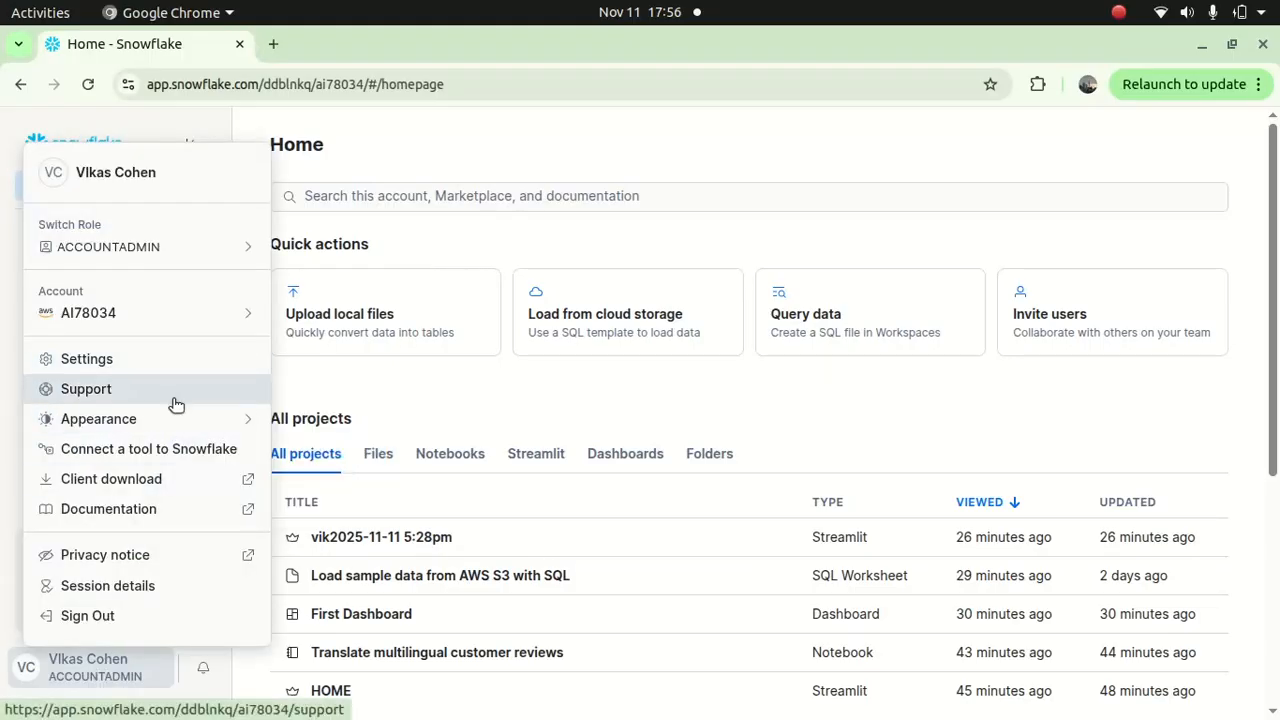
mouse_move(166, 420)
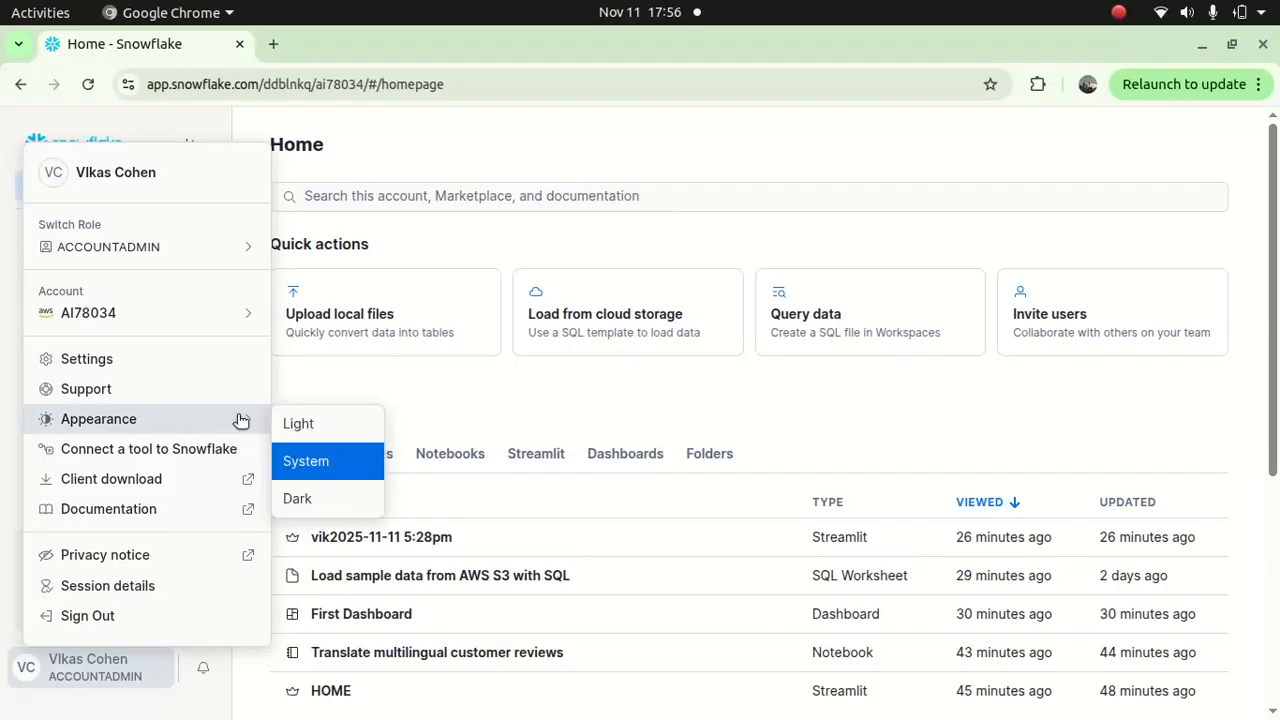
click(309, 498)
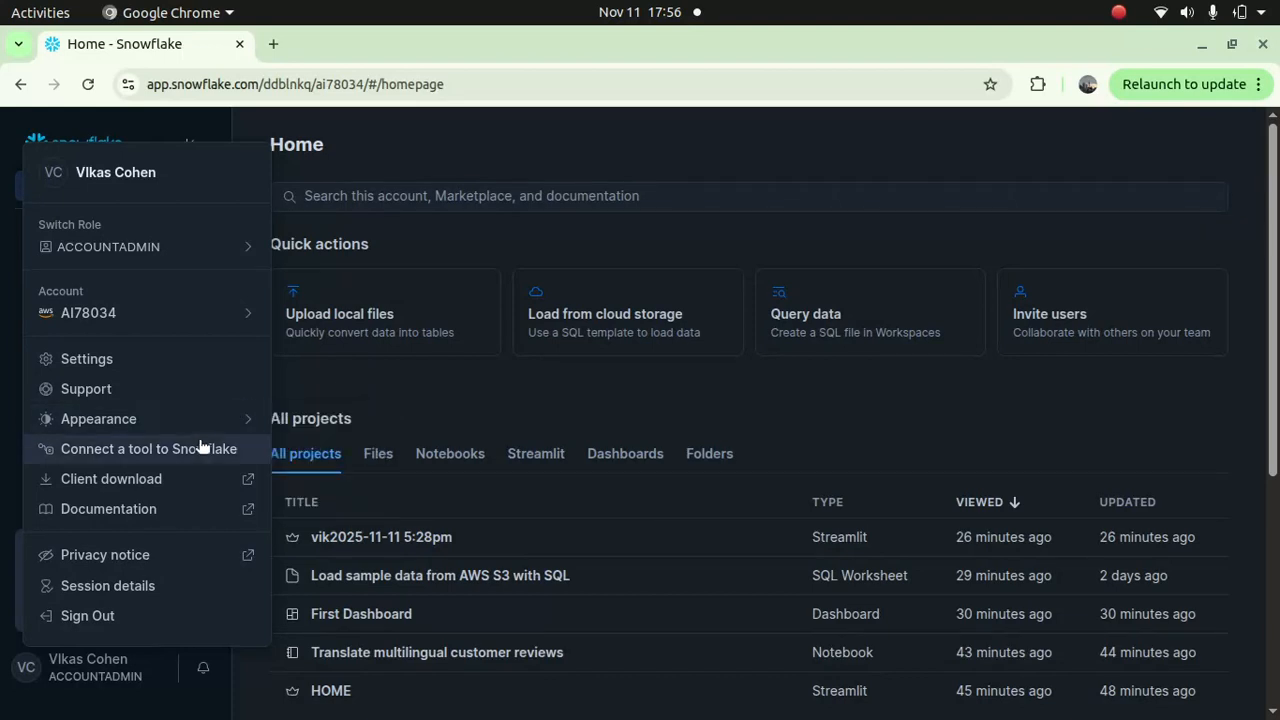
mouse_move(206, 423)
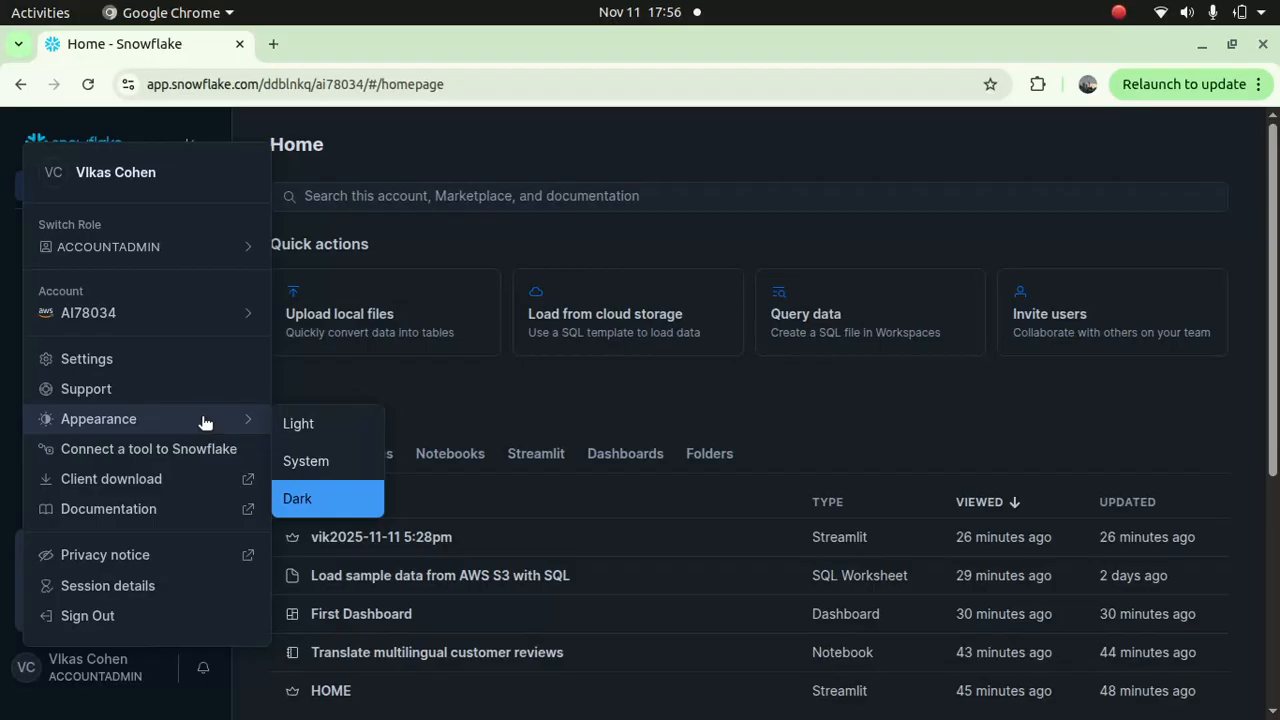
click(308, 460)
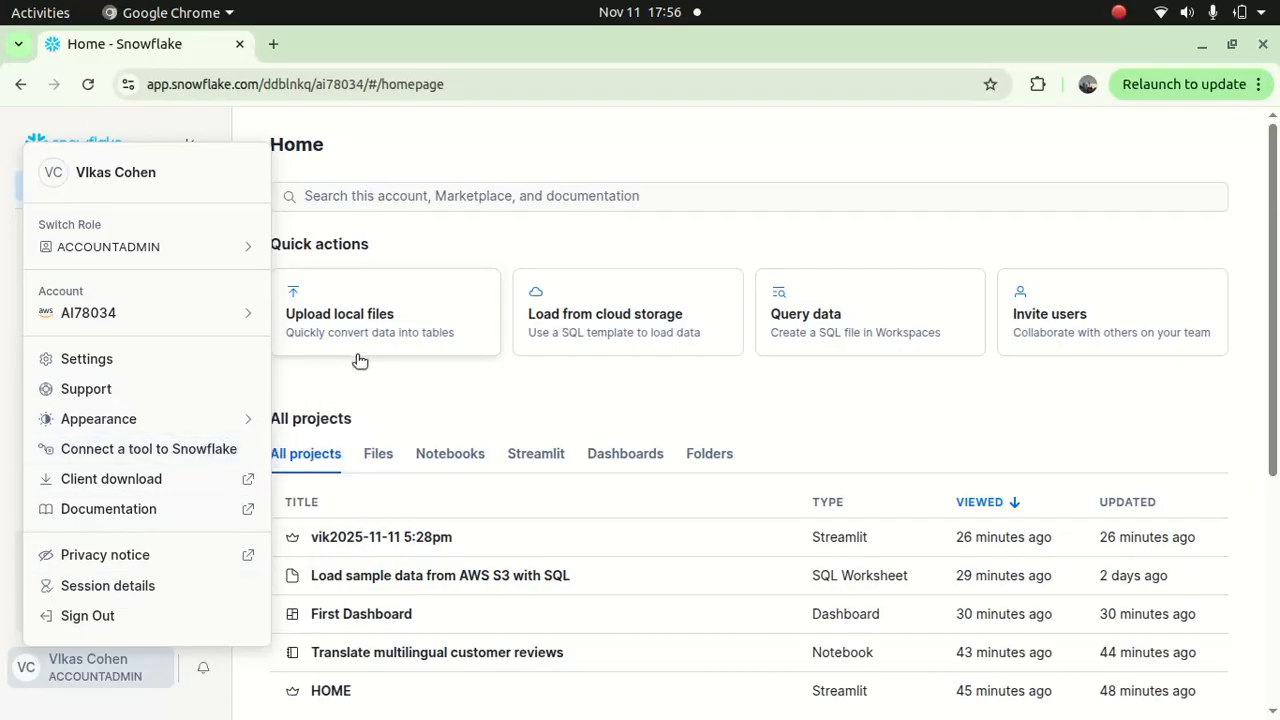
click(345, 398)
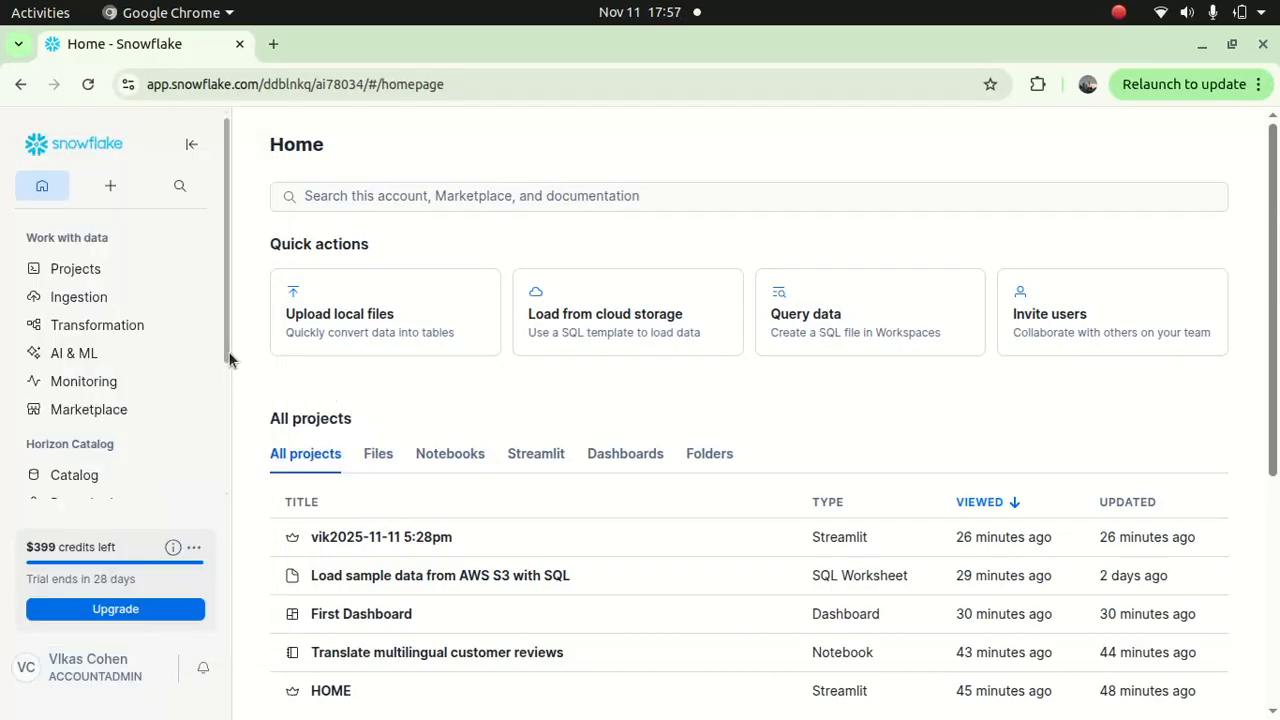
Open Workspaces from the Projects section and create a new SQL file in My Workspace
mouse_move(96, 268)
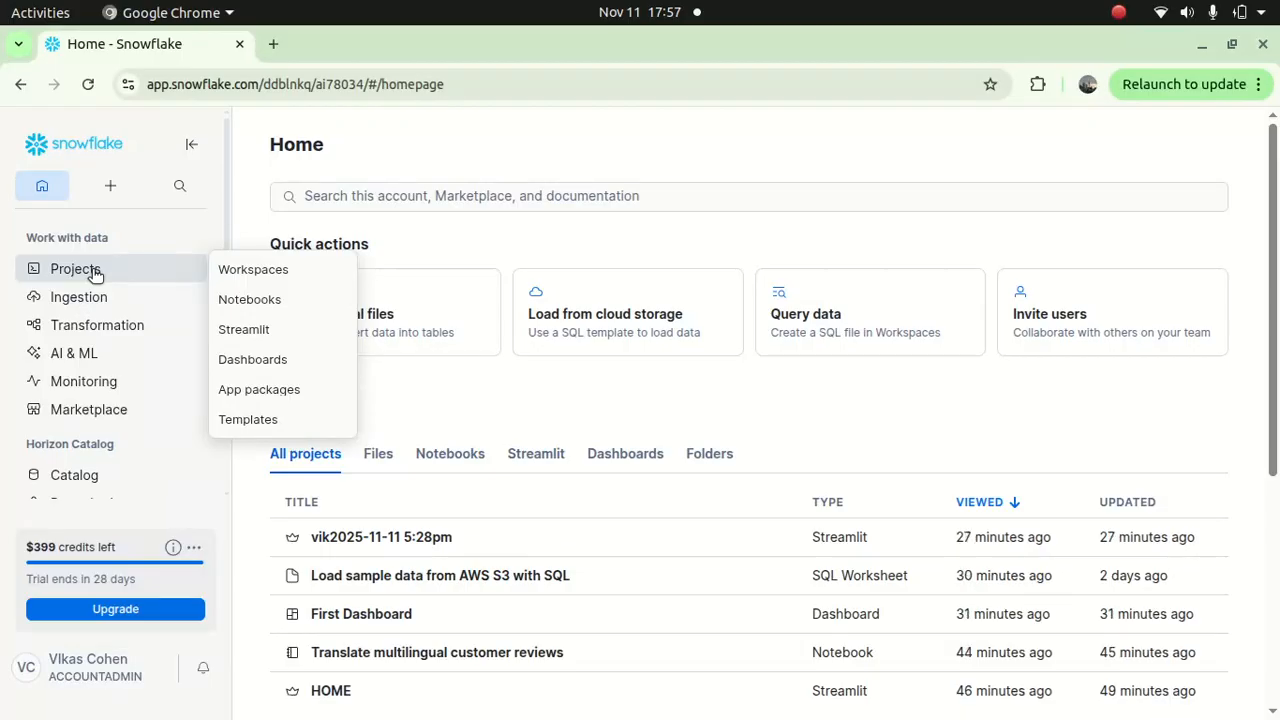
click(246, 280)
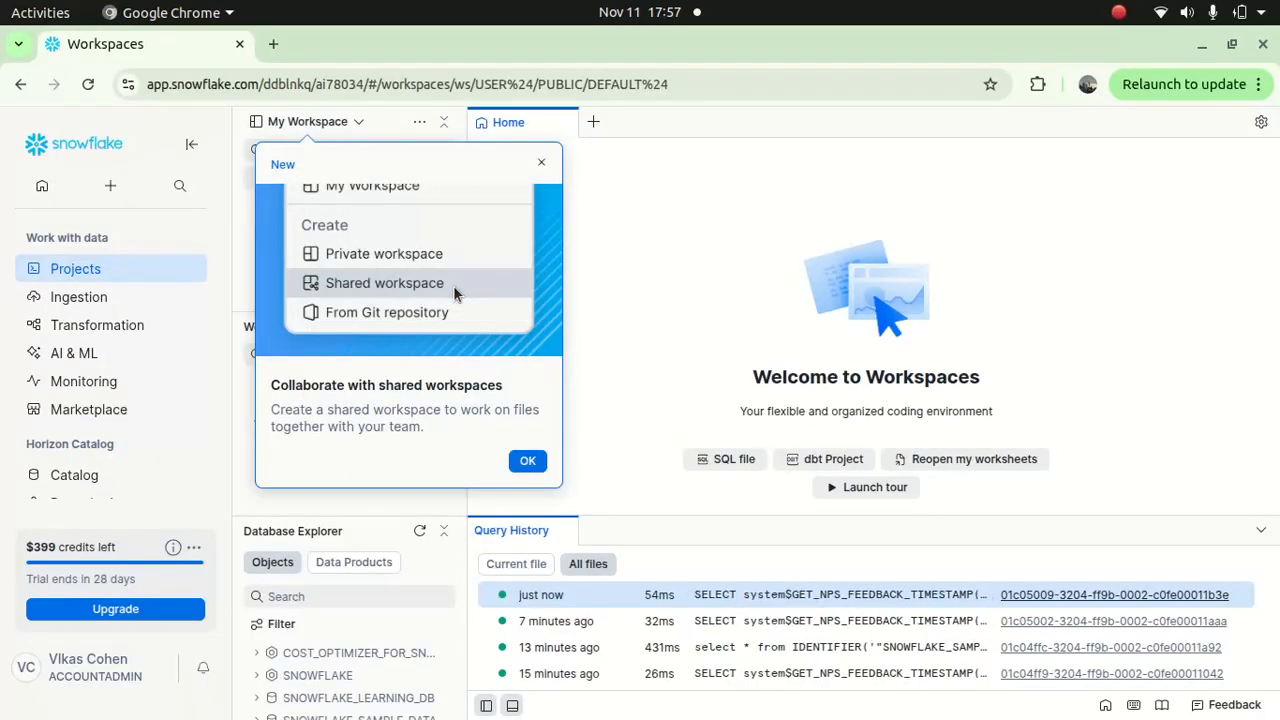
click(527, 461)
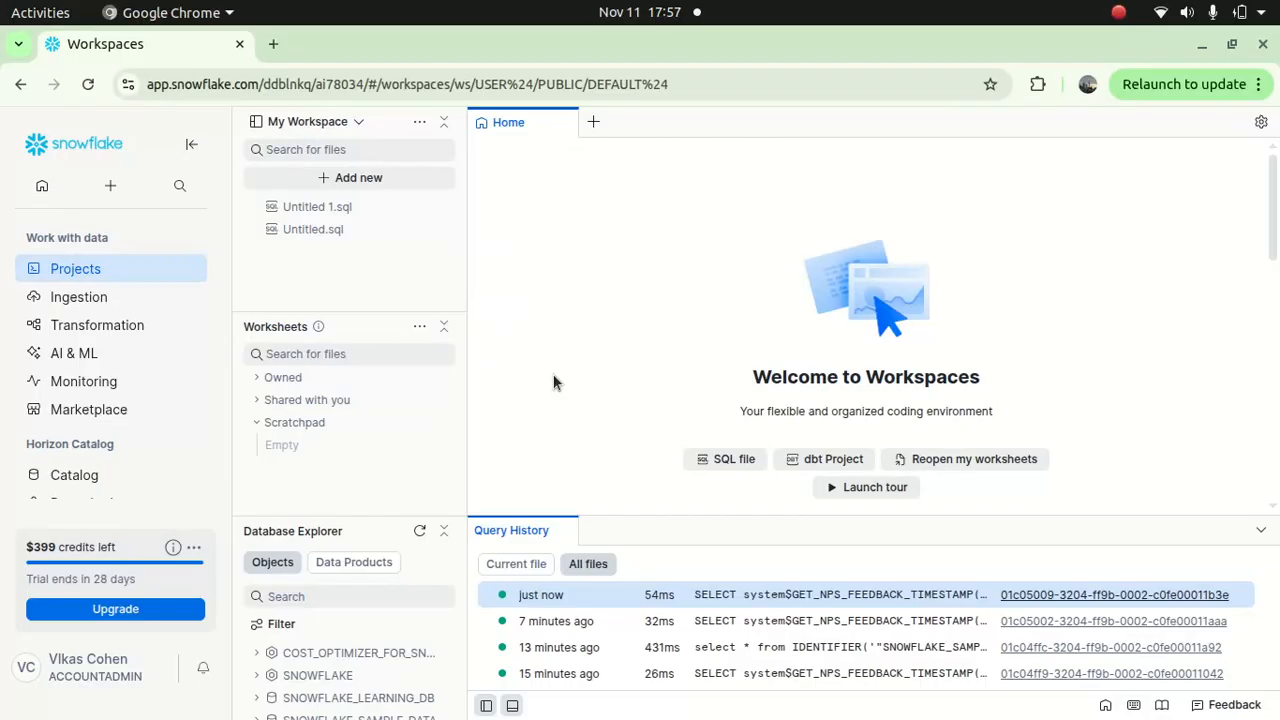
click(565, 122)
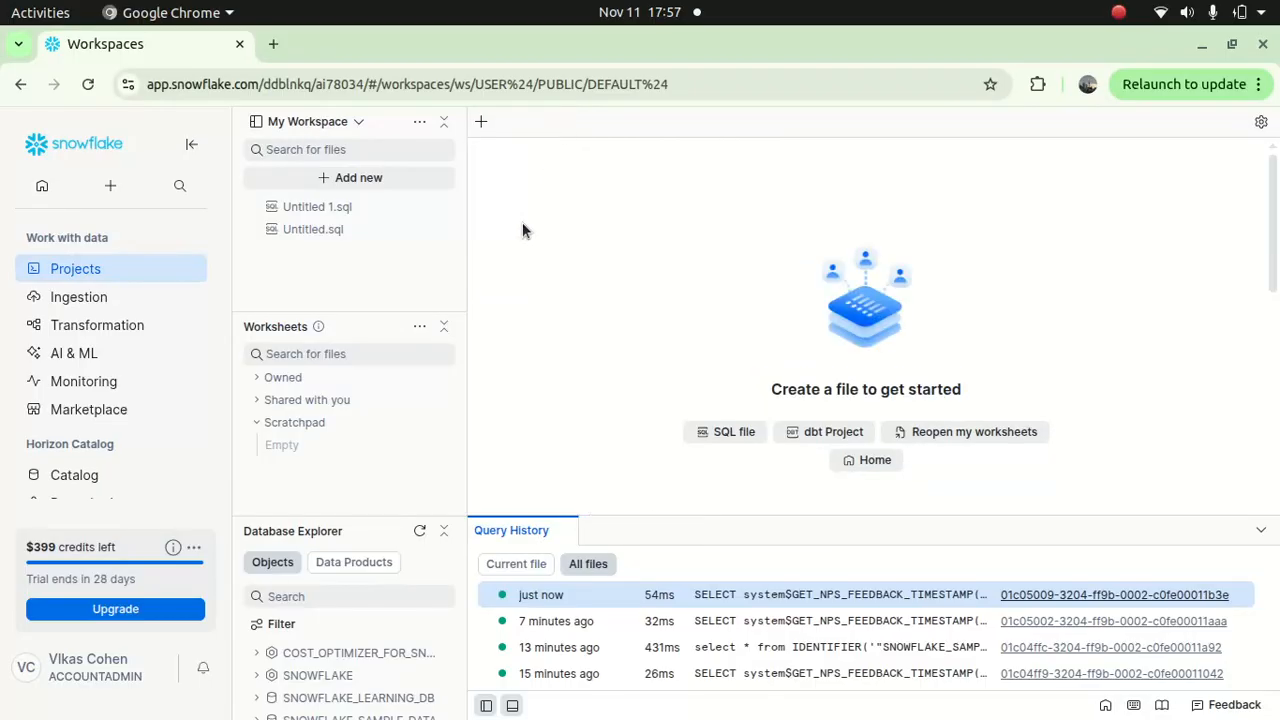
click(484, 122)
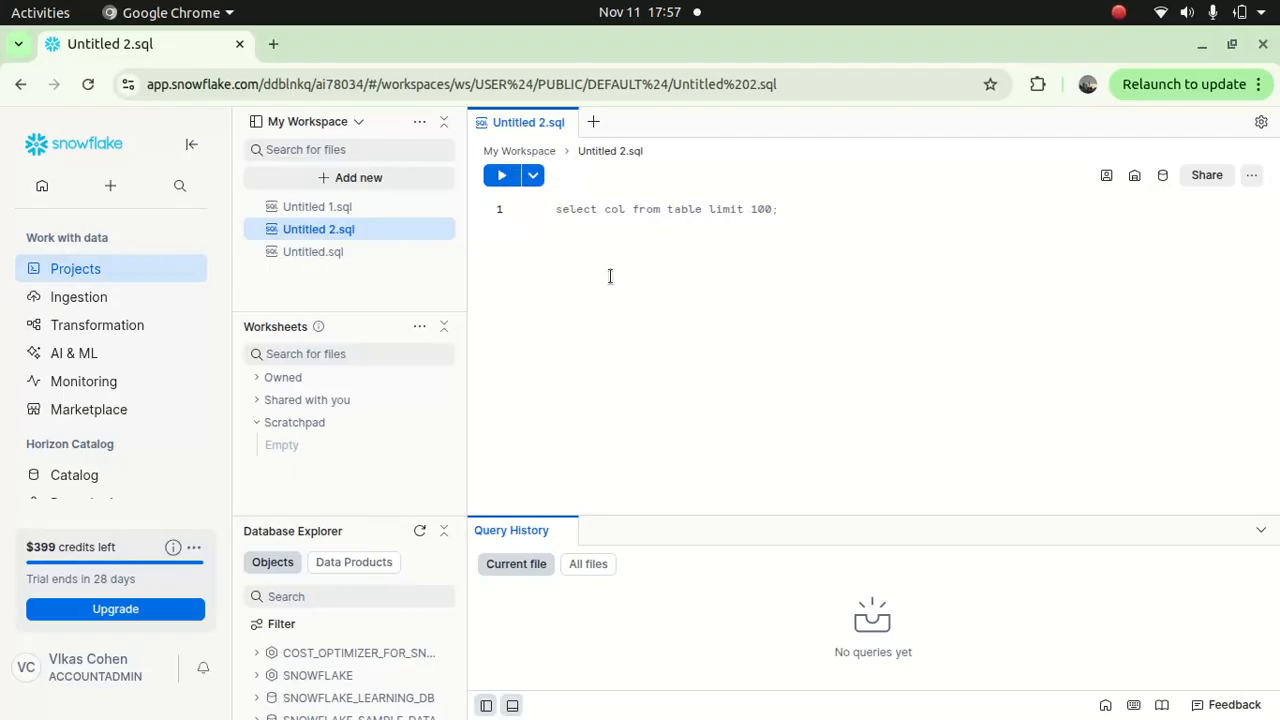
Review the roles and warehouses available for running the new SQL file
click(1107, 177)
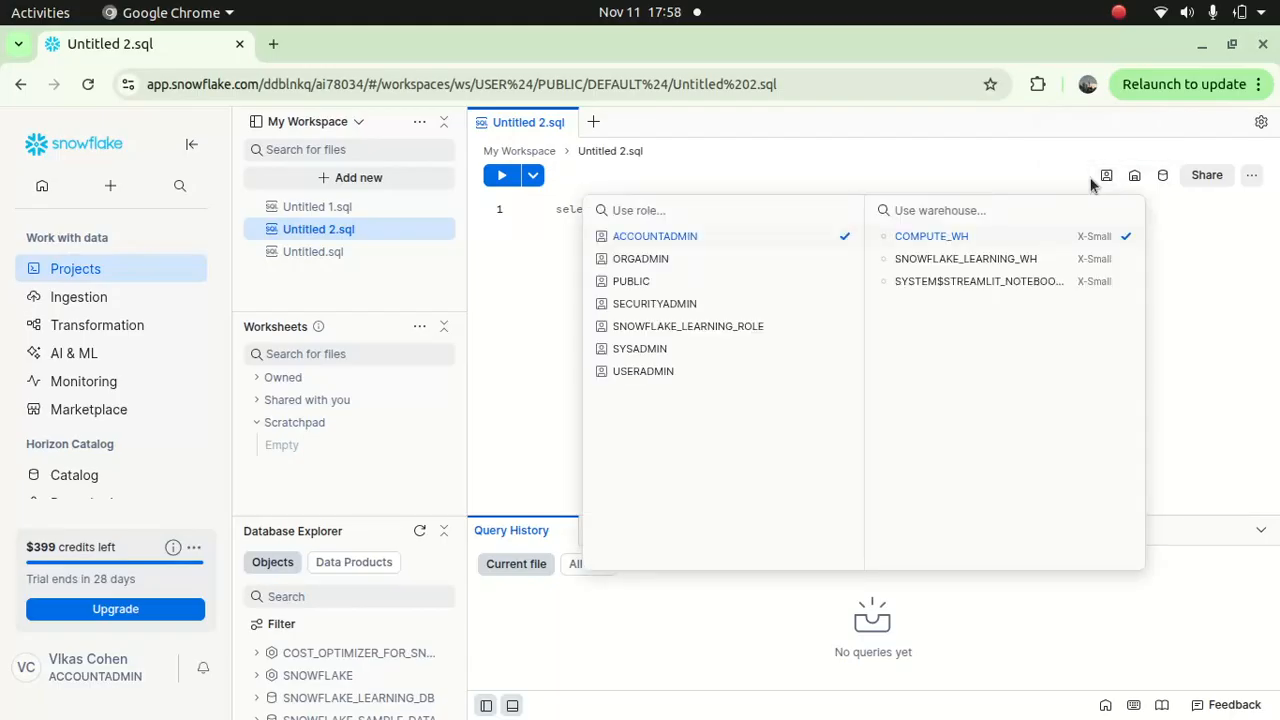
click(868, 175)
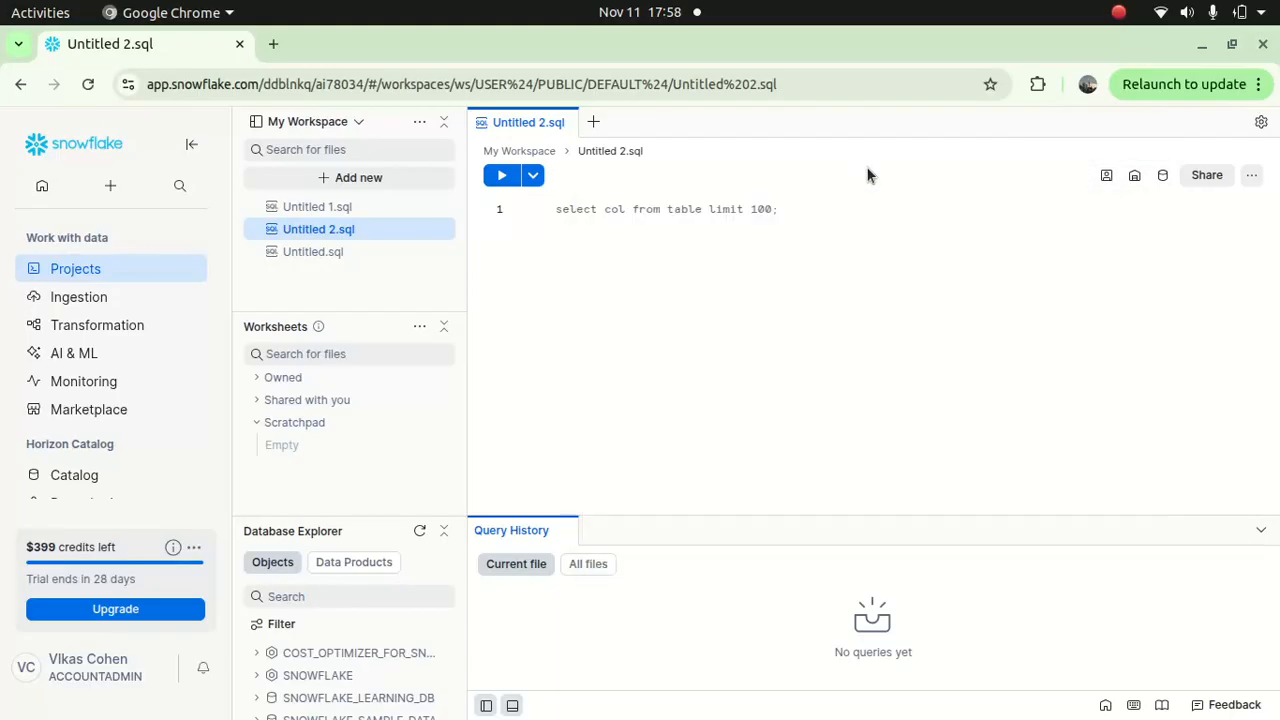
click(1135, 177)
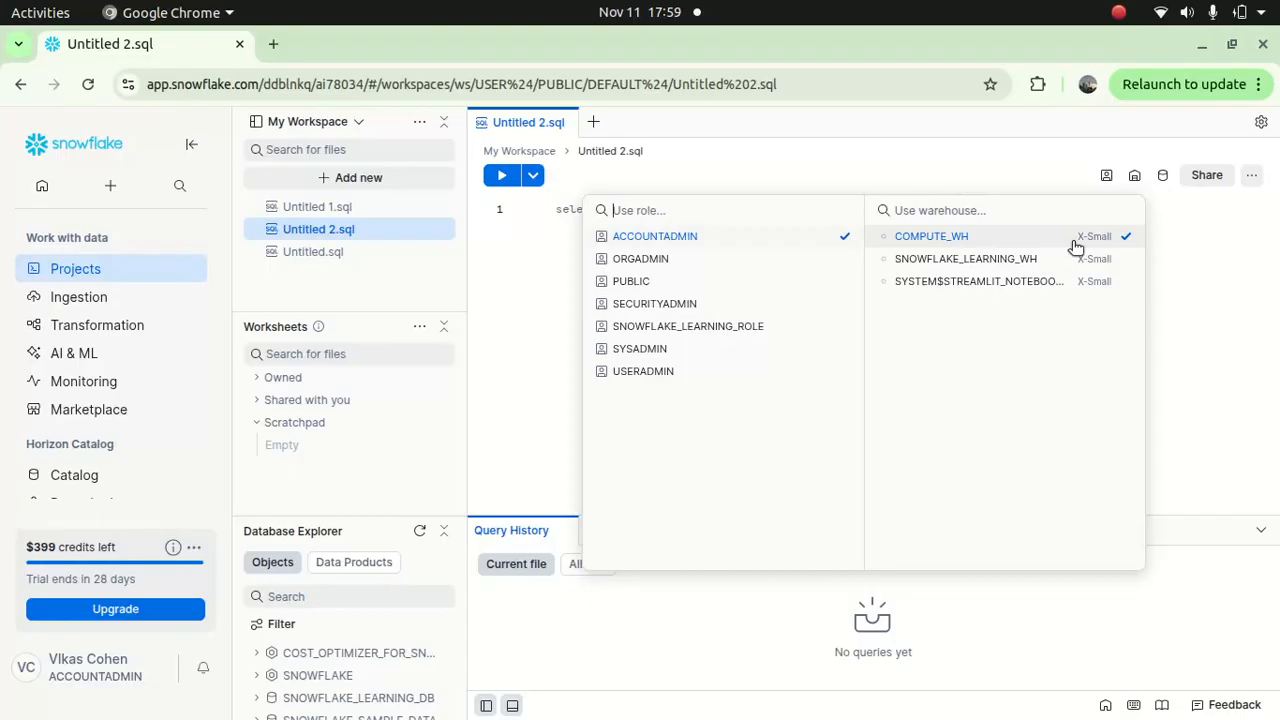
click(1166, 250)
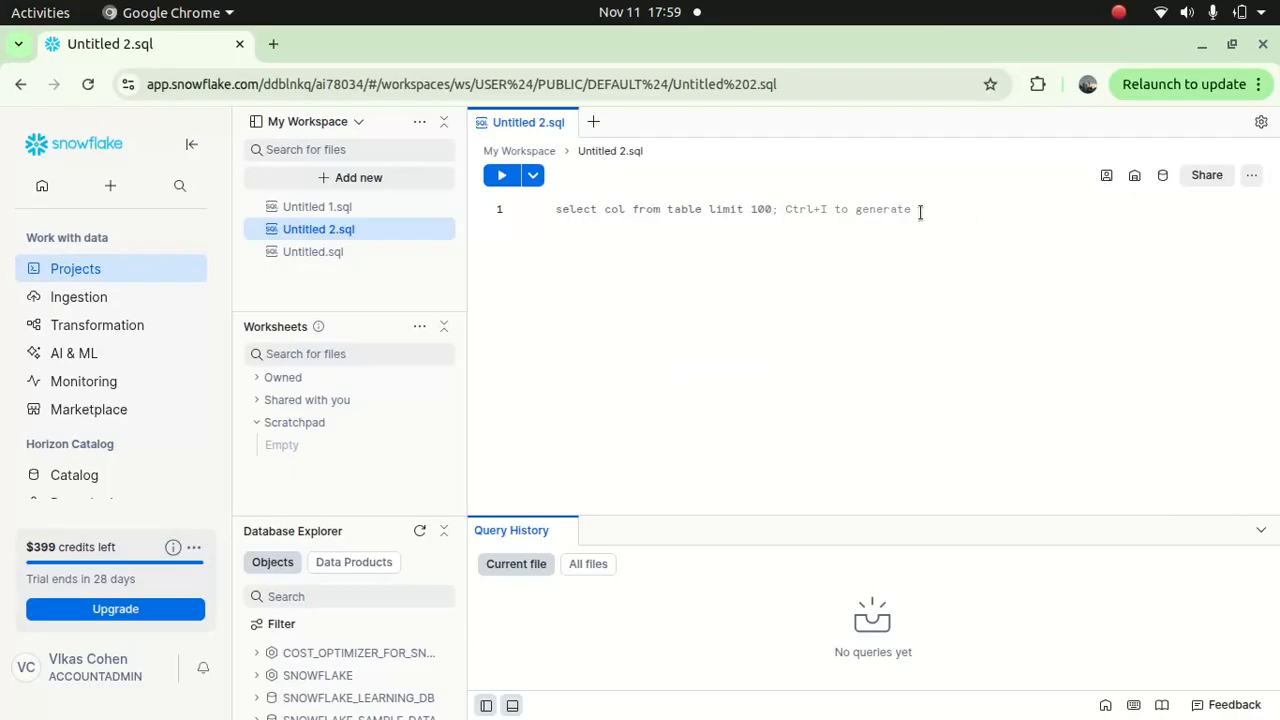
Set the SQL file's context to the SNOWFLAKE_SAMPLE_DATA database and the TPCDS_SF10TCL schema
click(1164, 178)
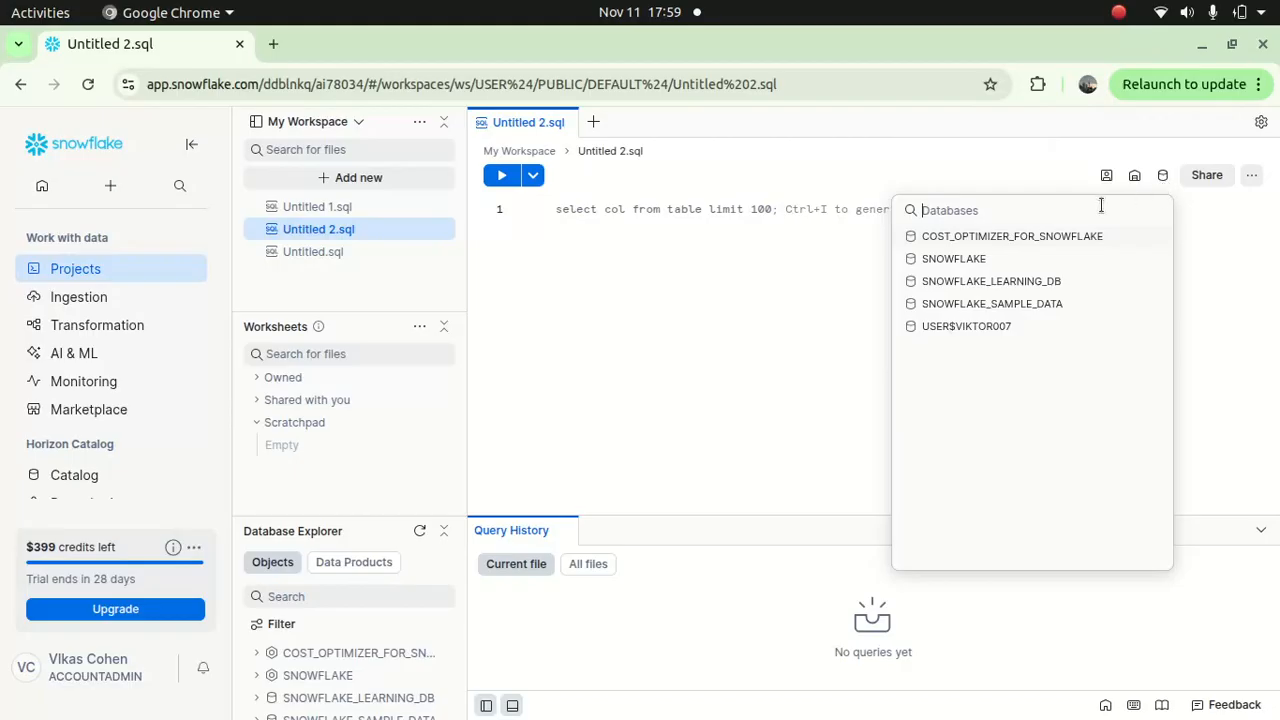
click(912, 304)
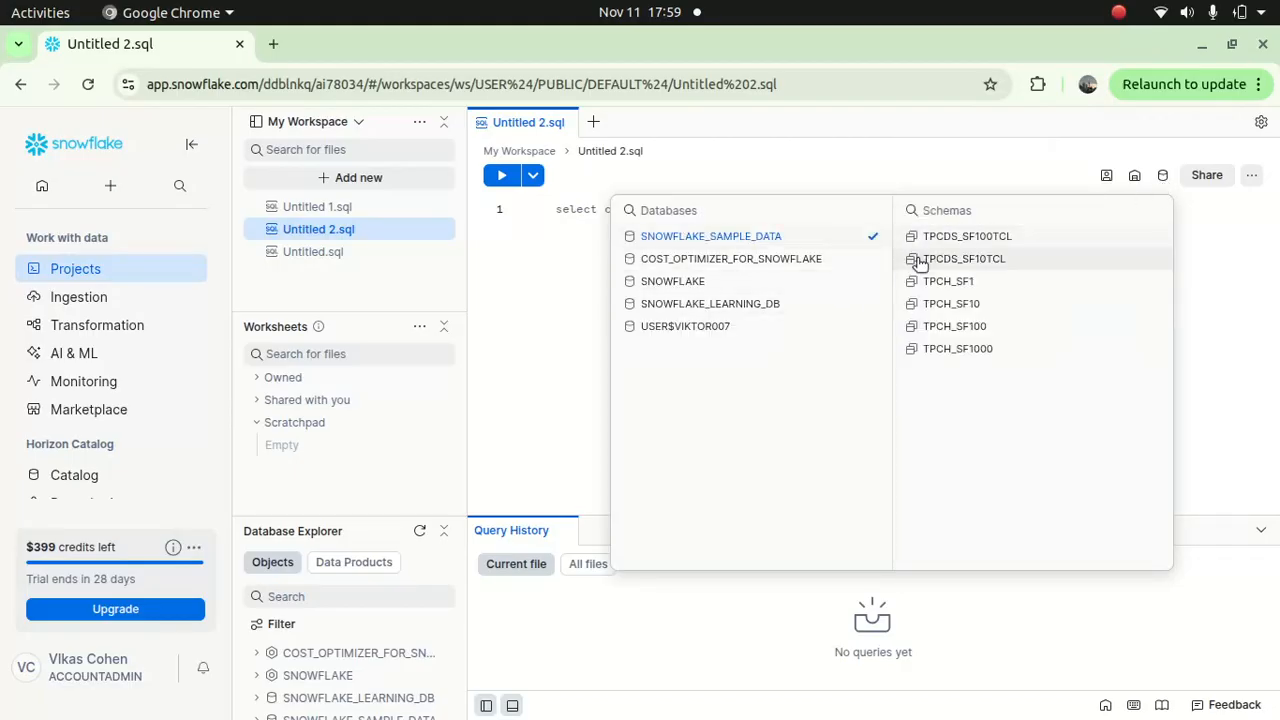
click(960, 237)
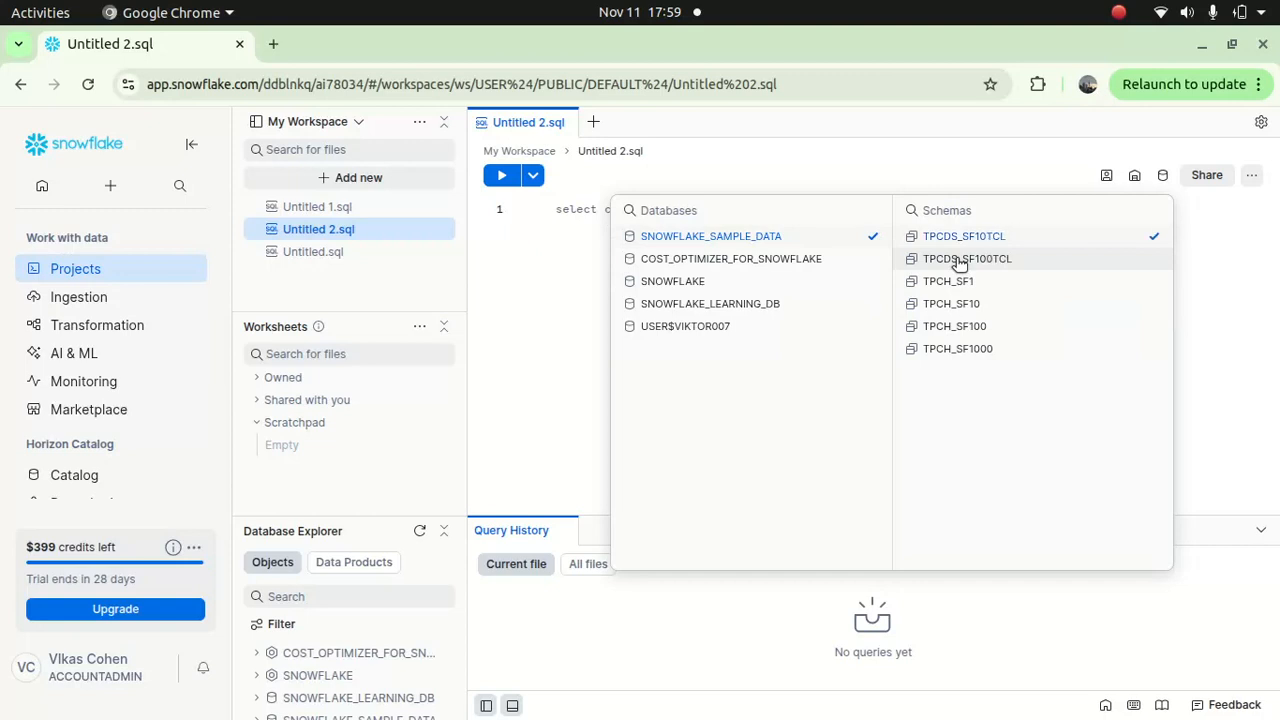
click(1200, 288)
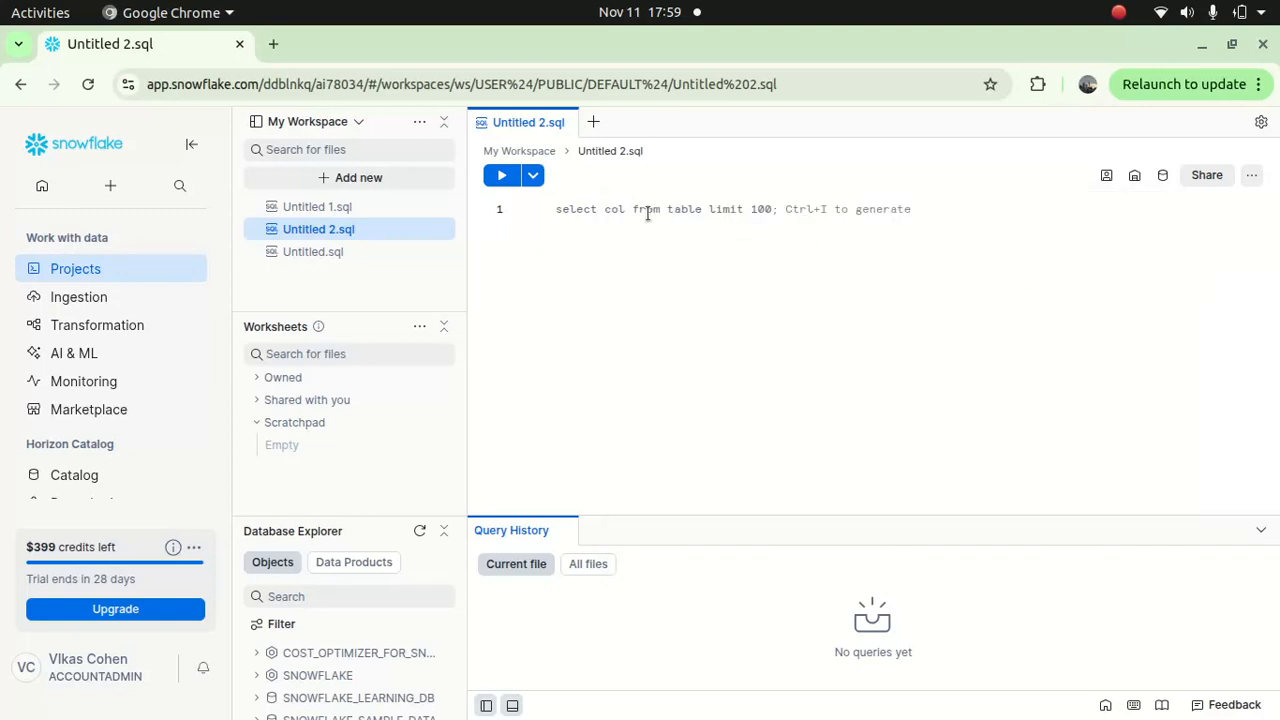
Write the query select * from CUSTOMER in the SQL file and run it
text(s)
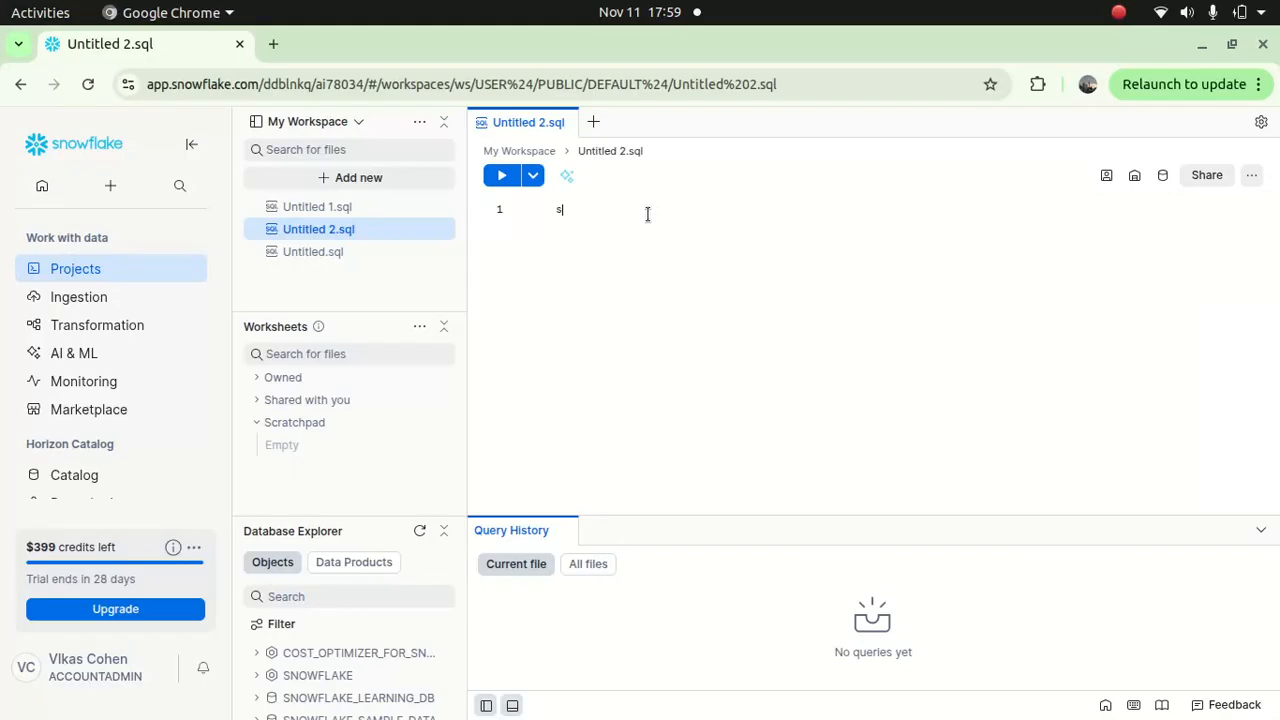
text(elect * g)
key(BackSpace)
text(from)
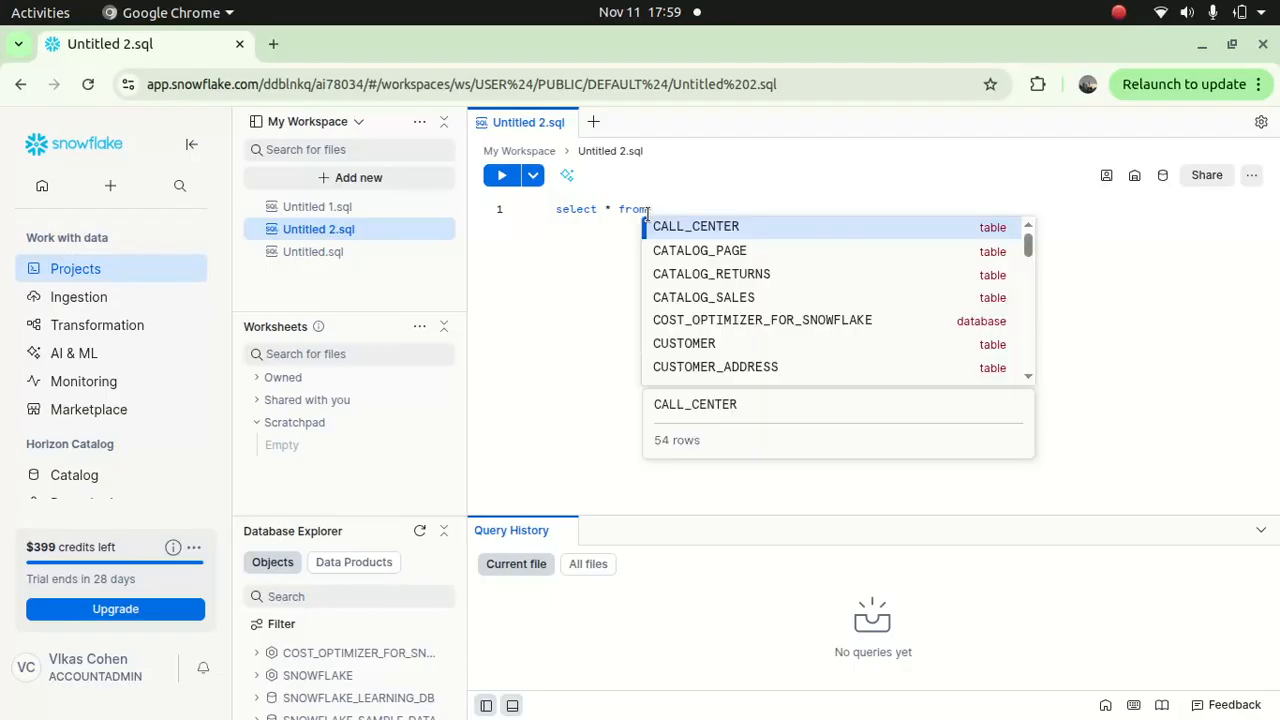
key(Down)
key(Down)
key(Down)
key(Down)
key(Down)
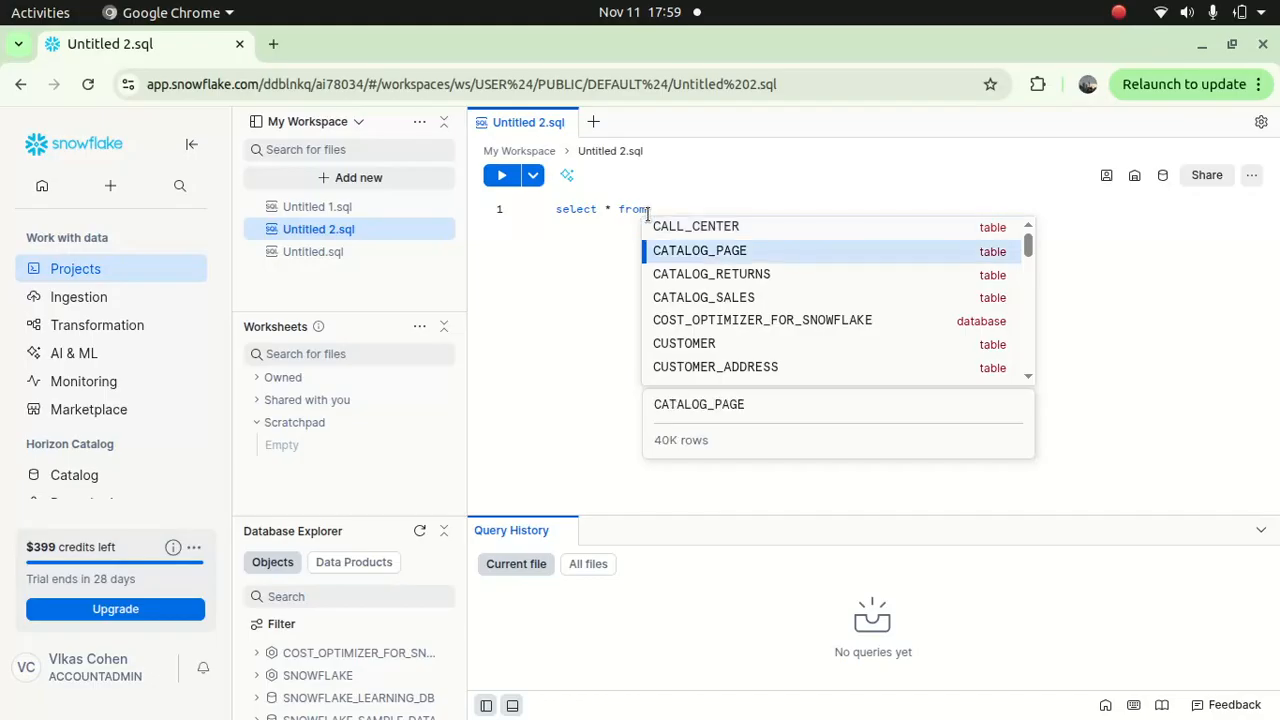
key(Return)
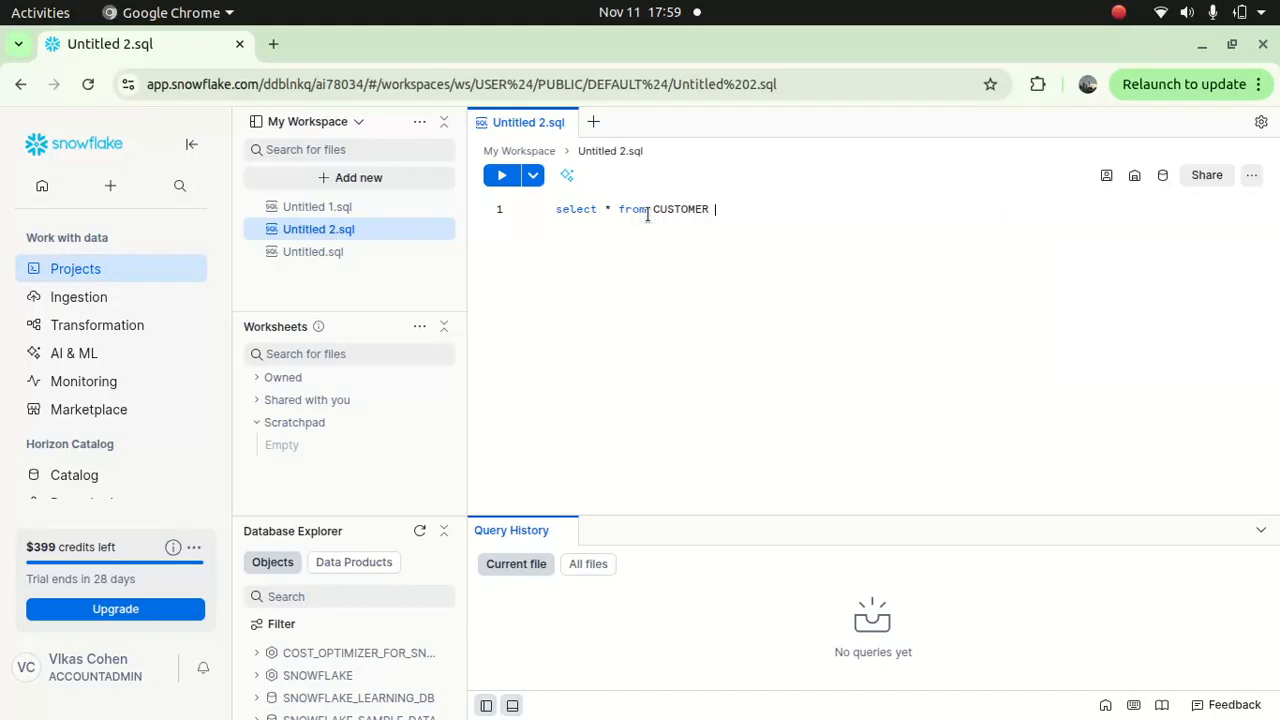
click(501, 175)
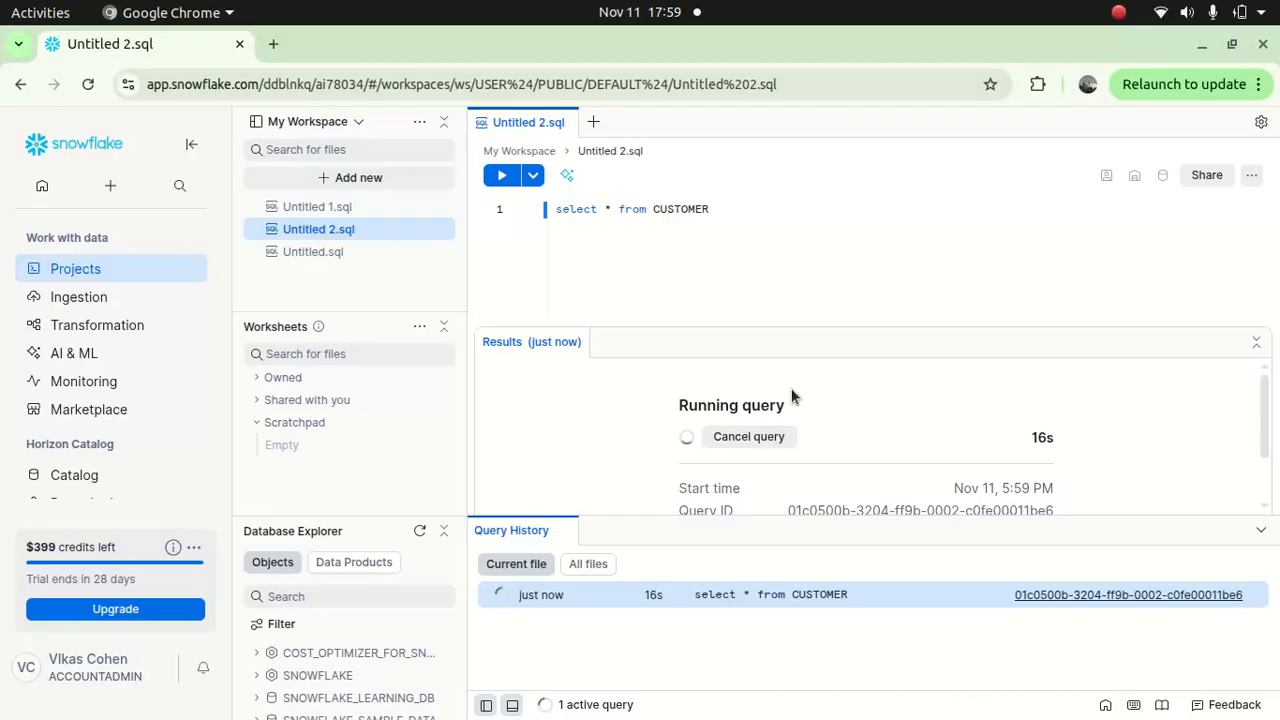
Cancel the running query and add limit 5 to the end of the statement
click(746, 436)
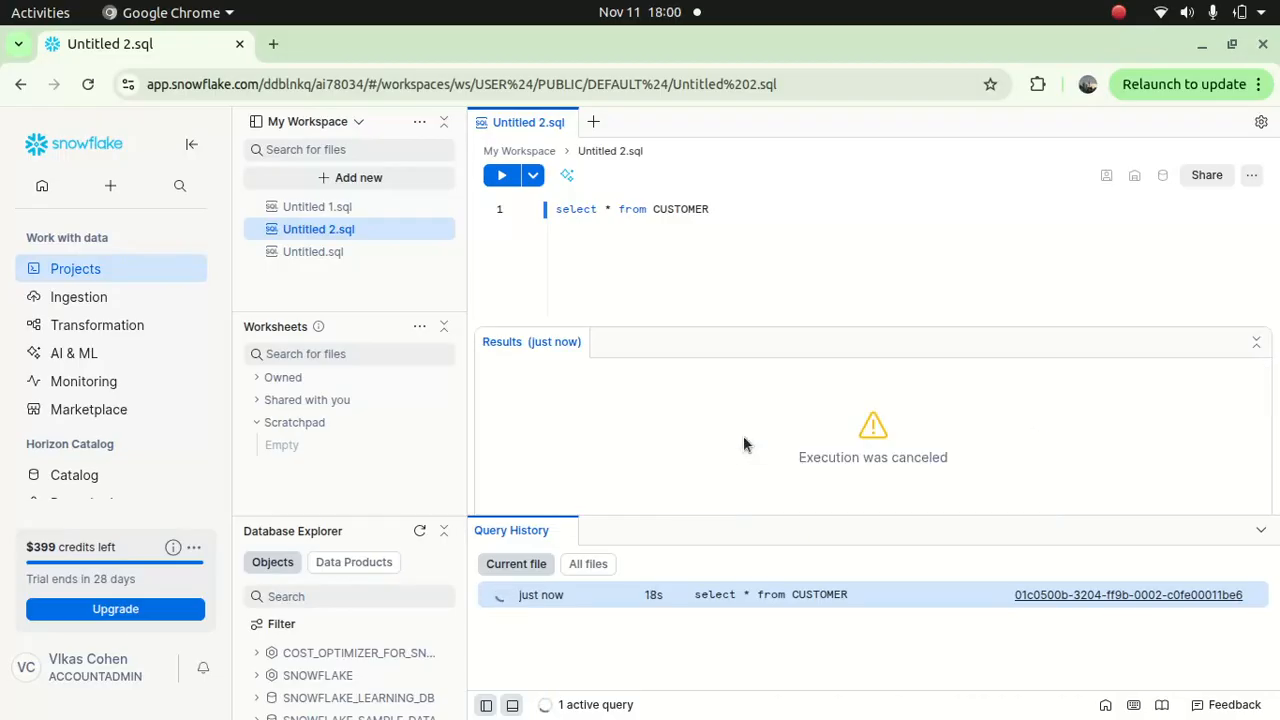
click(746, 209)
text(l)
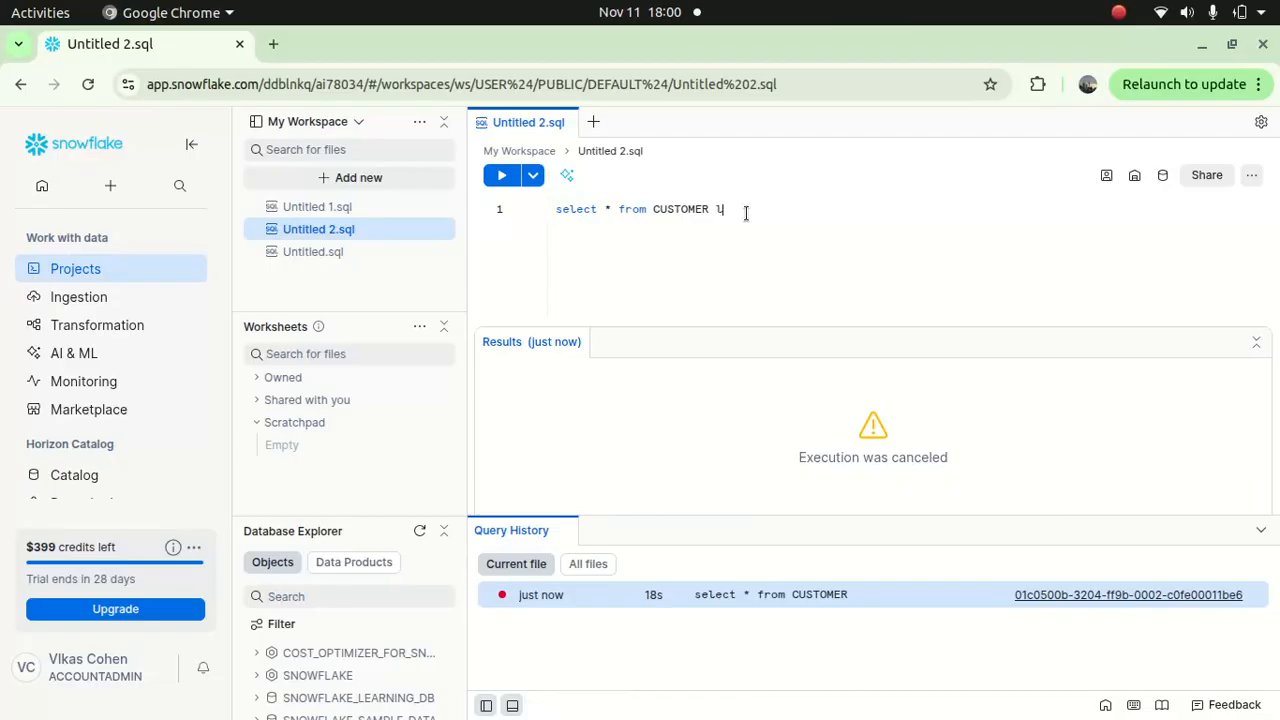
text(imit )
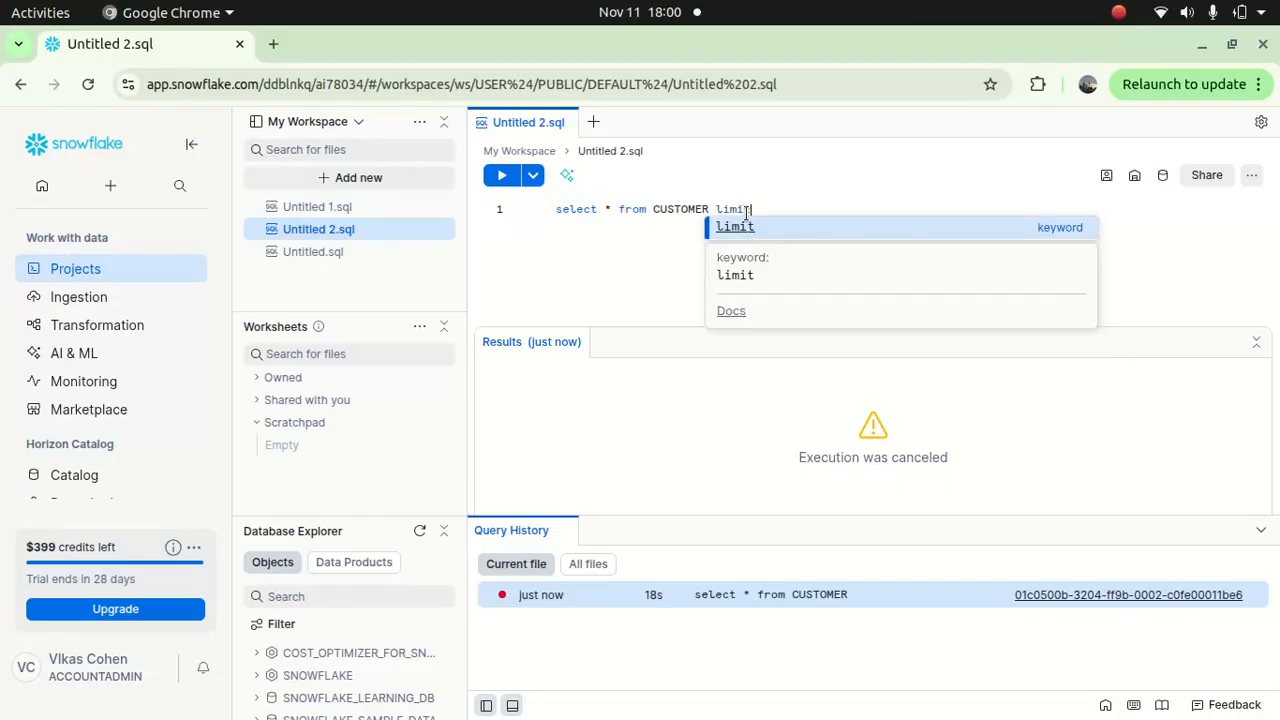
text(5)
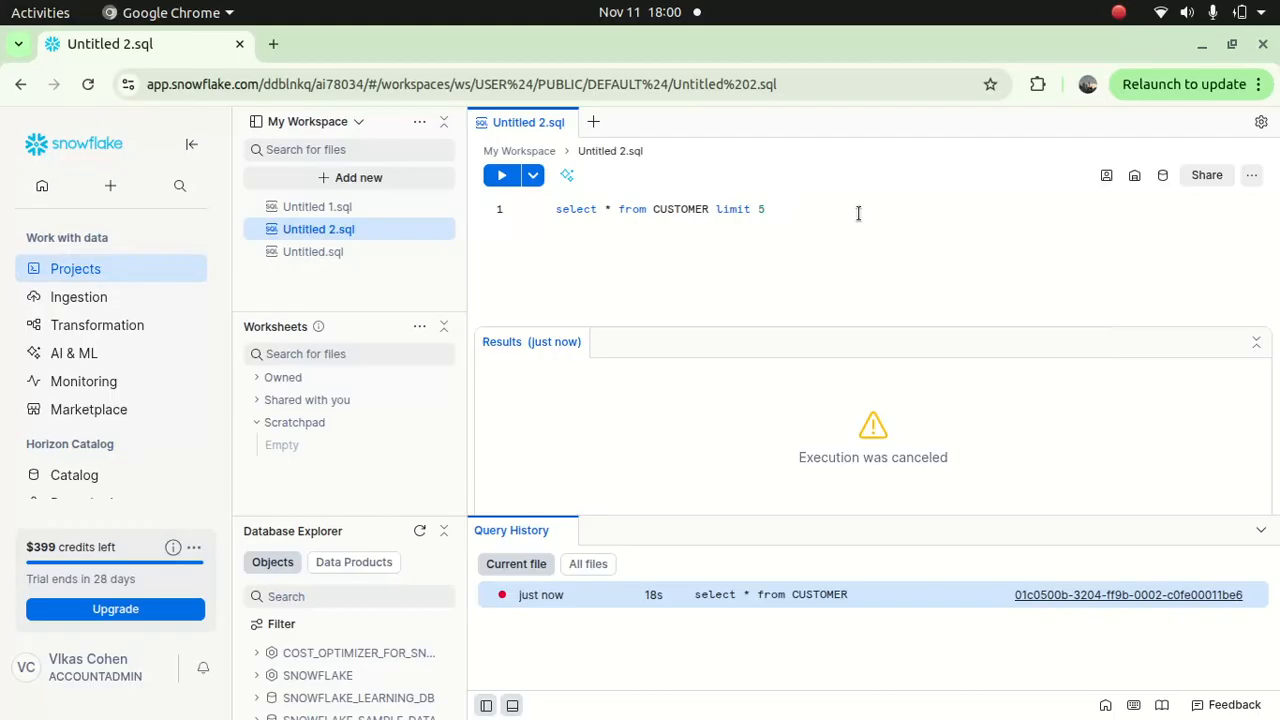
Run the query with the row limit and enlarge the results area to show all returned rows
click(519, 176)
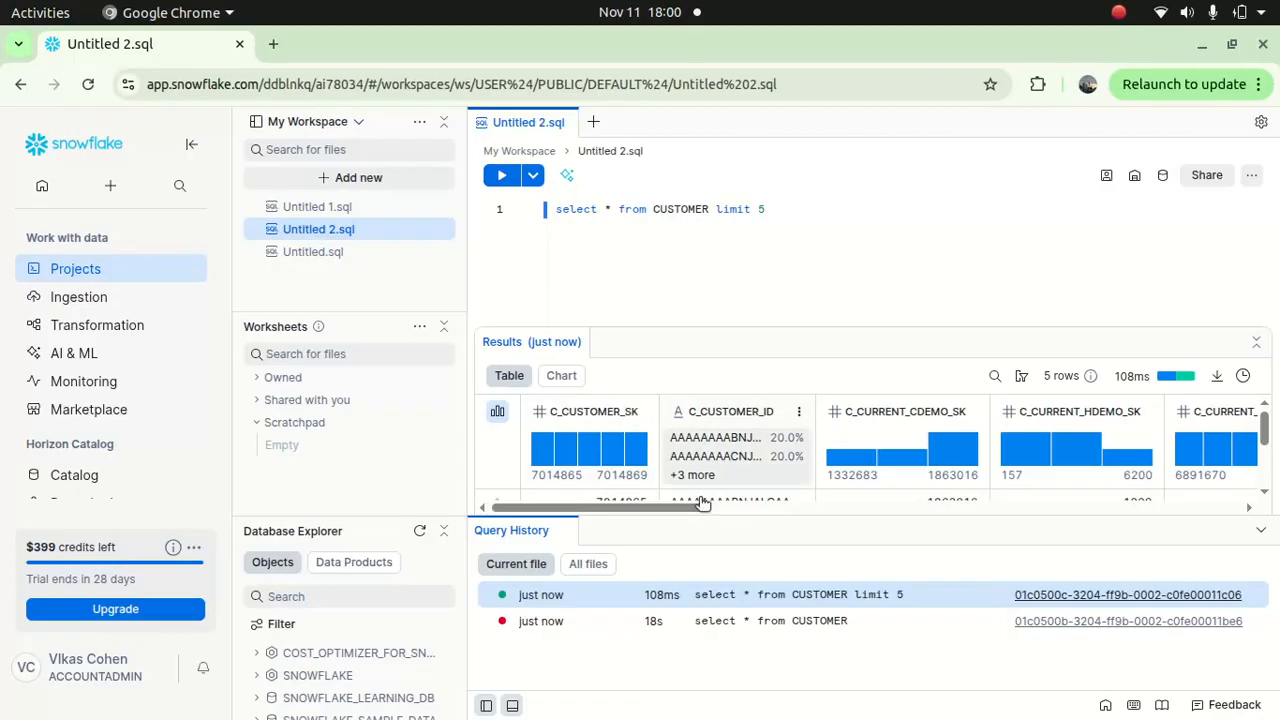
drag(1265, 437, 1265, 462)
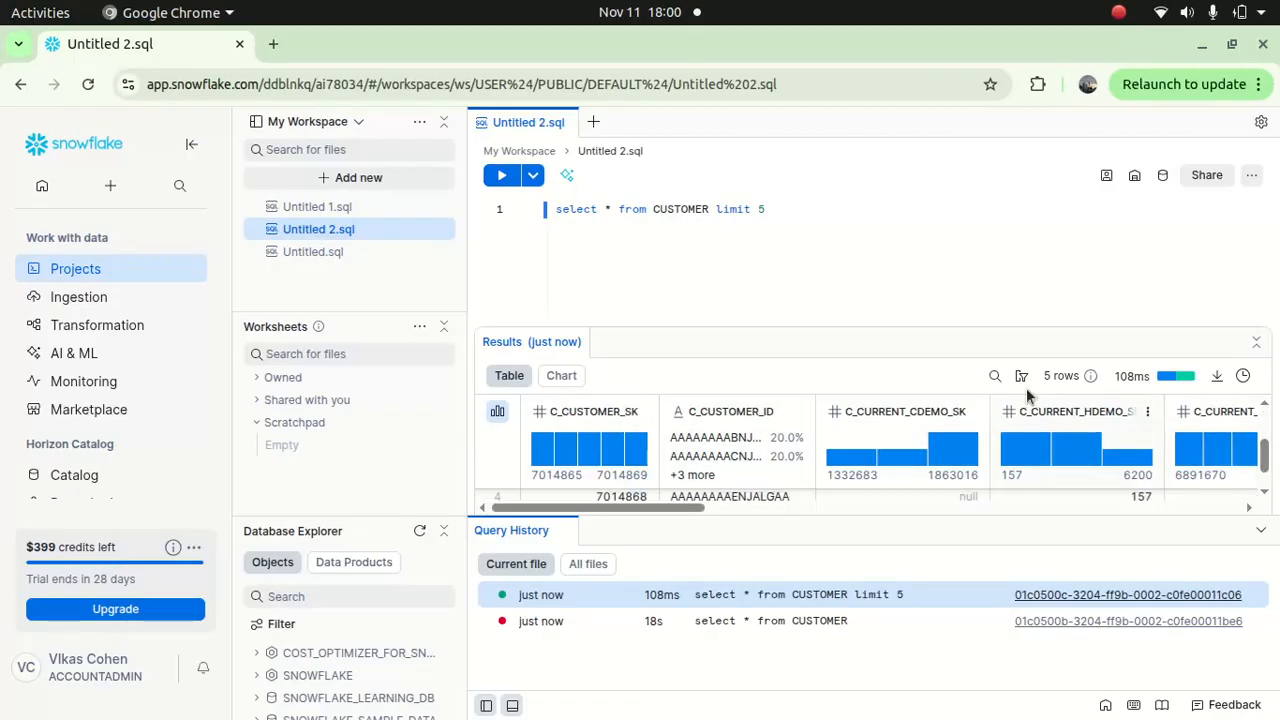
drag(951, 325, 934, 214)
Open the executed query's page from its query ID, review its profile, telemetry and details, and close the page
mouse_move(1062, 263)
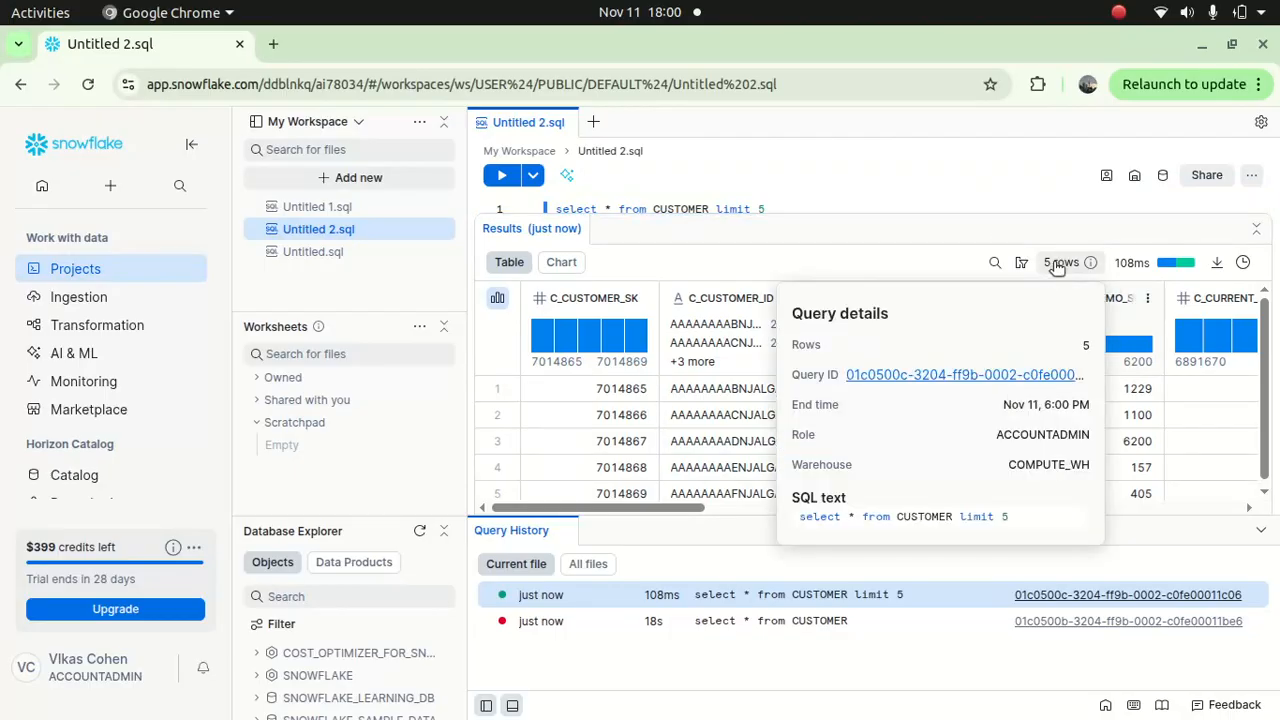
click(956, 374)
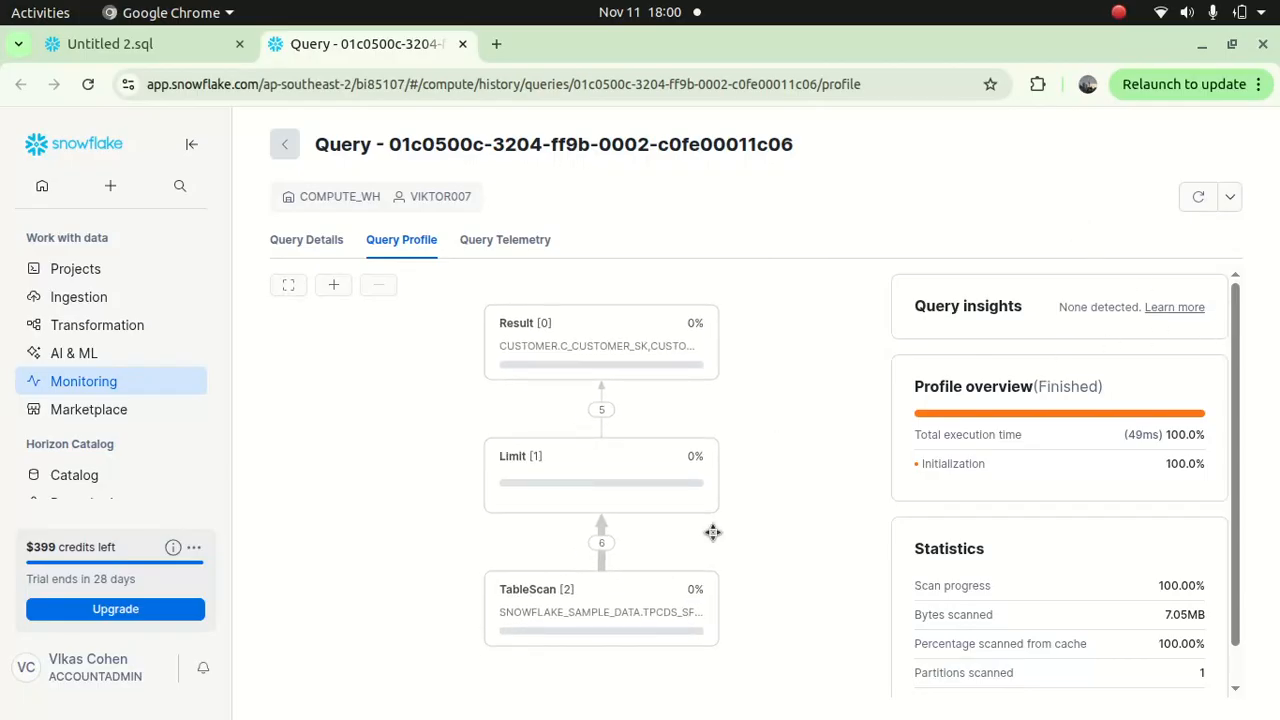
click(493, 238)
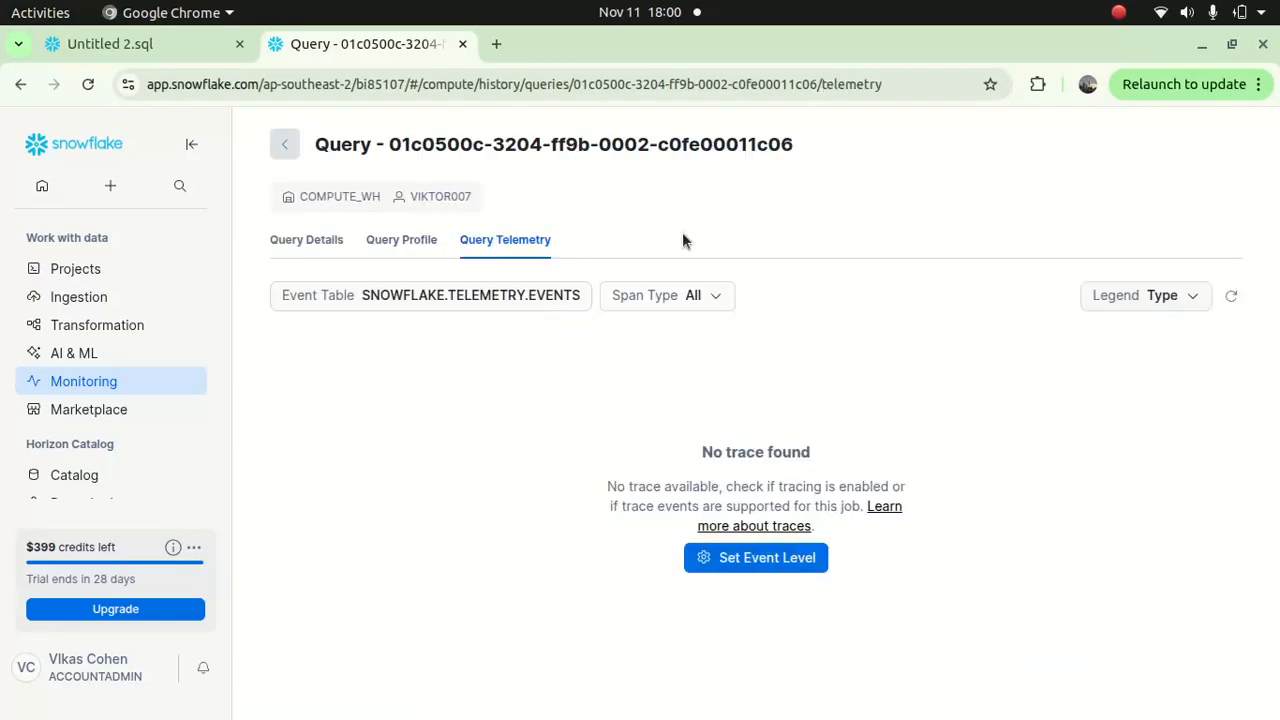
click(308, 244)
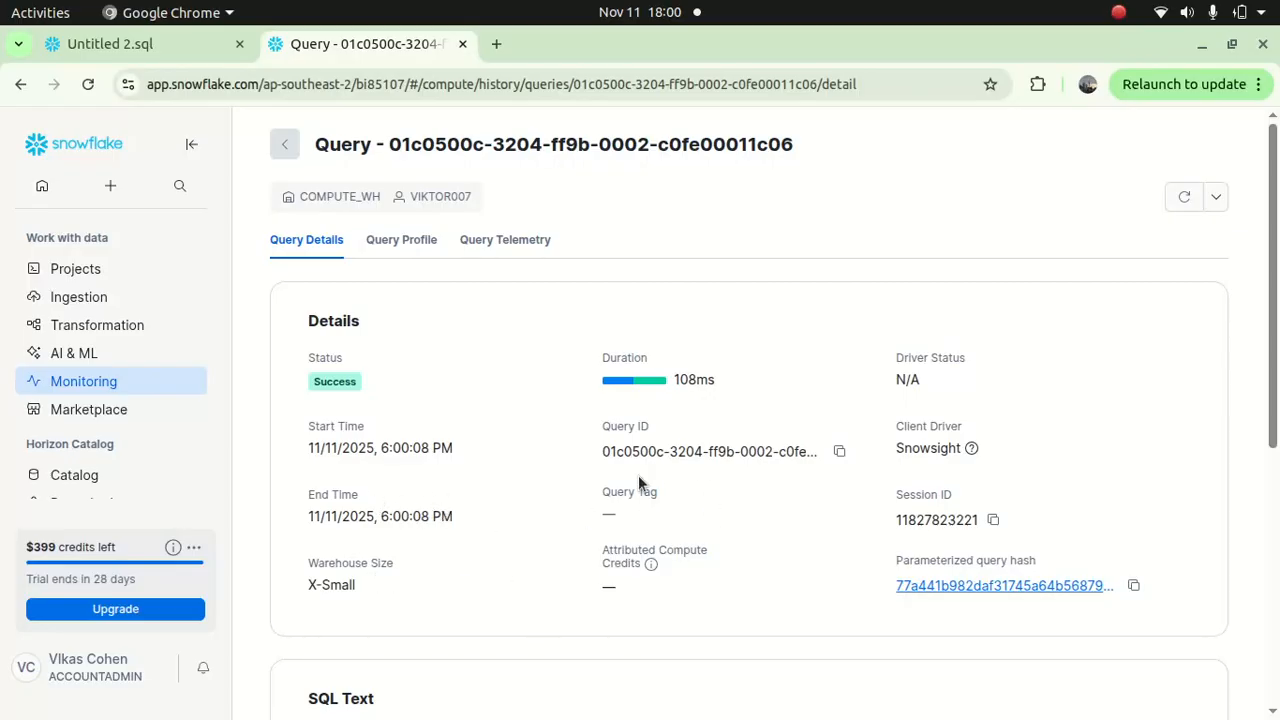
click(463, 45)
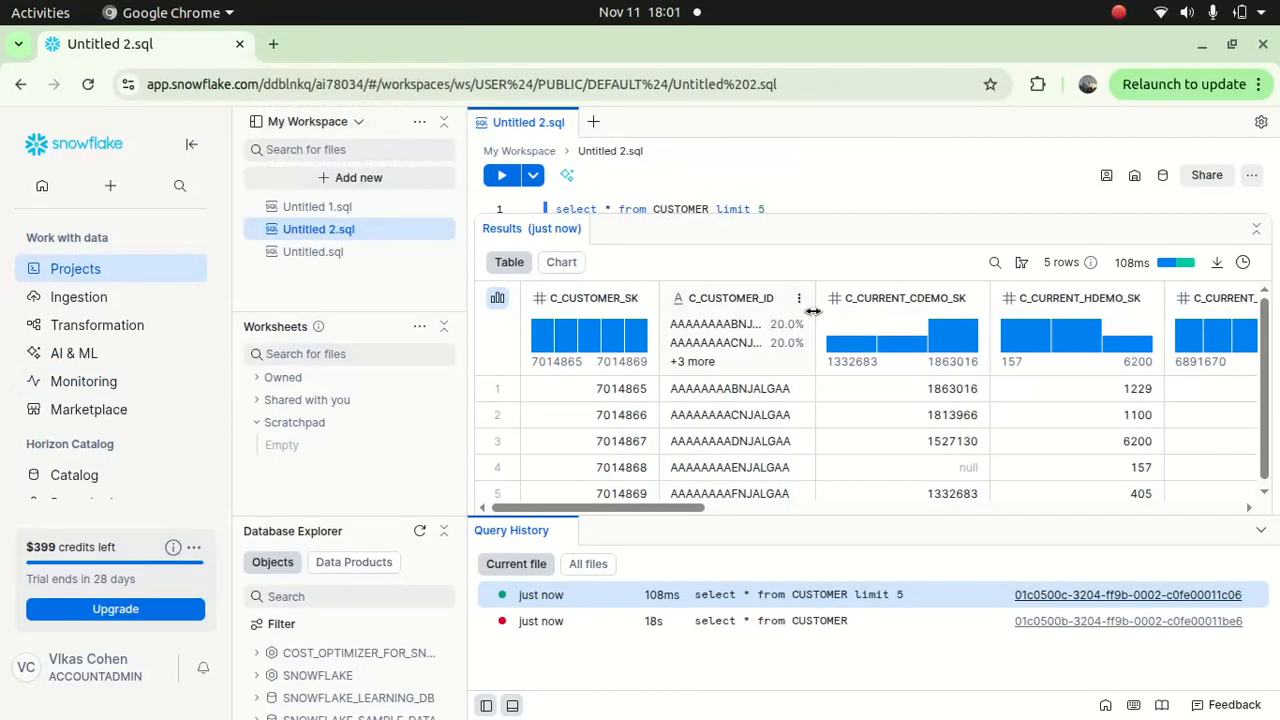
Show the query results as a line chart and shrink the results area to reveal the SQL editor
click(559, 263)
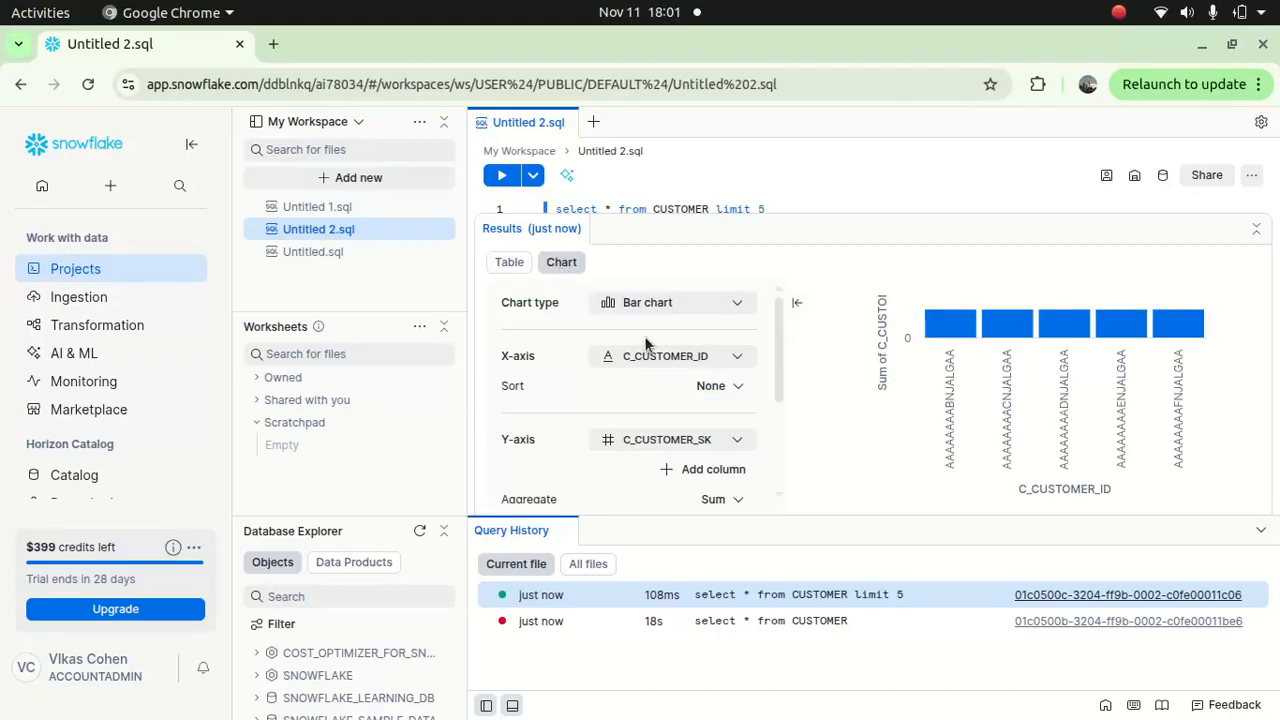
click(740, 306)
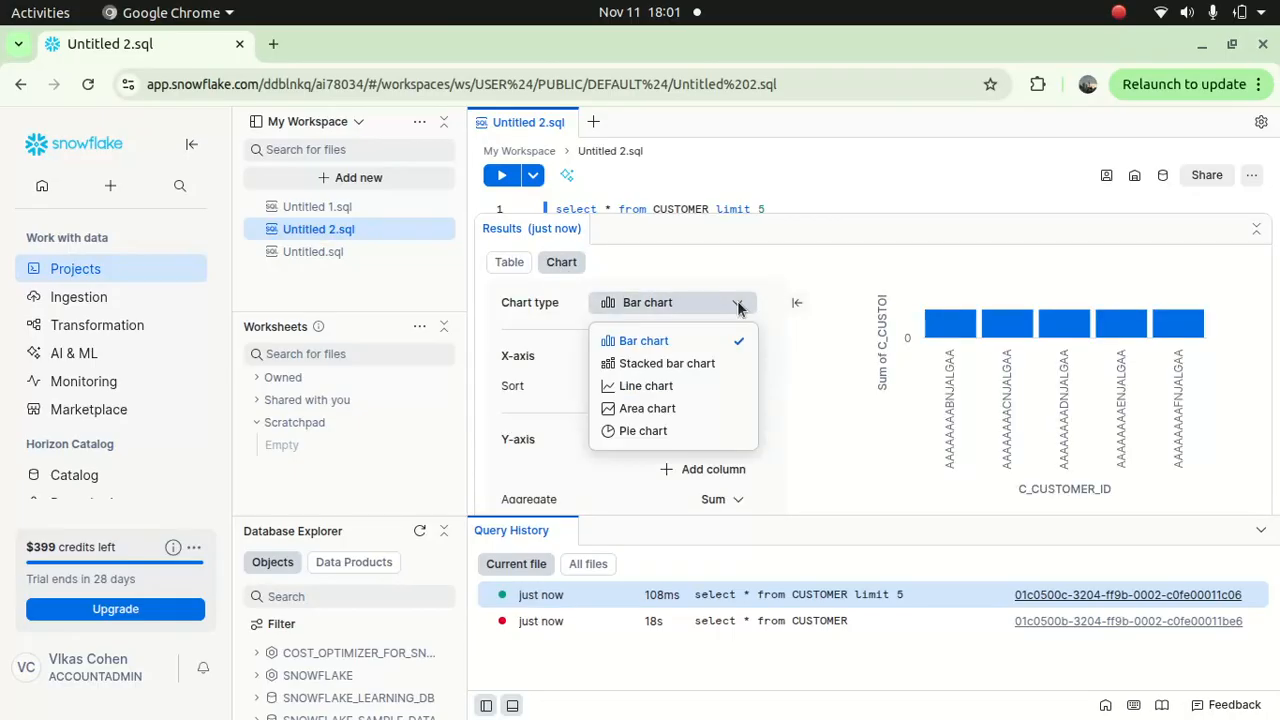
click(648, 390)
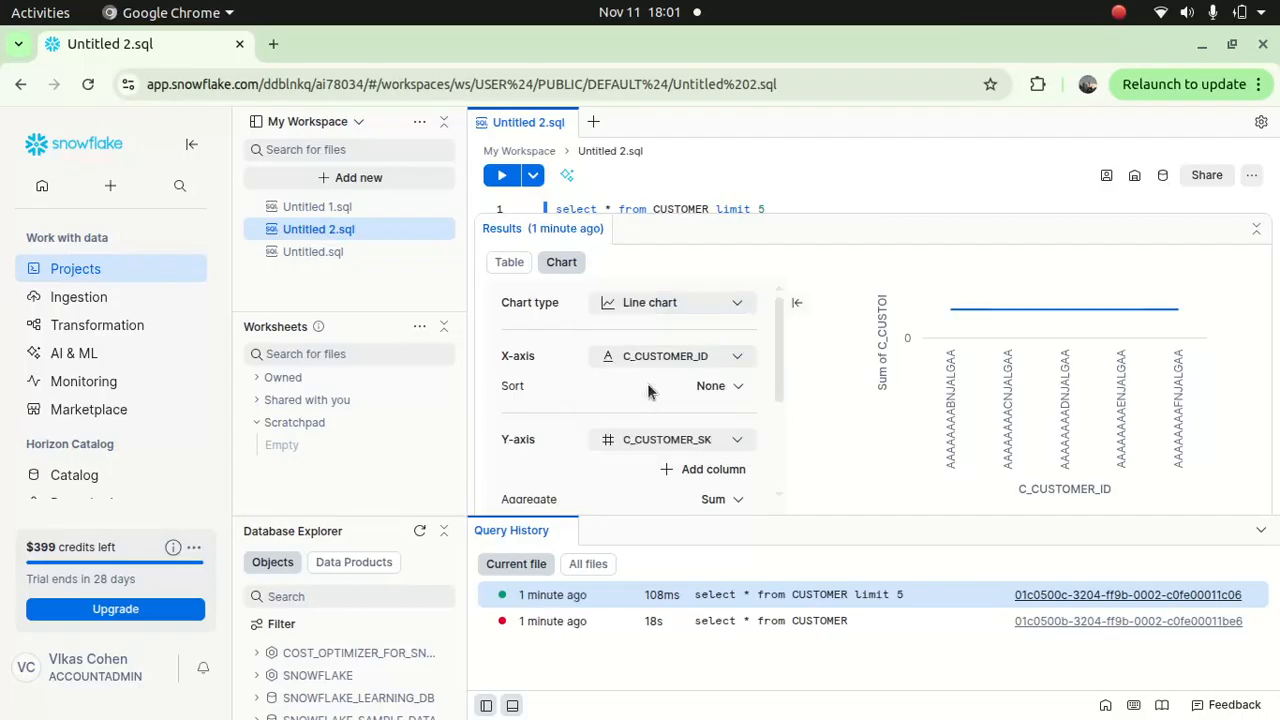
drag(799, 222, 797, 357)
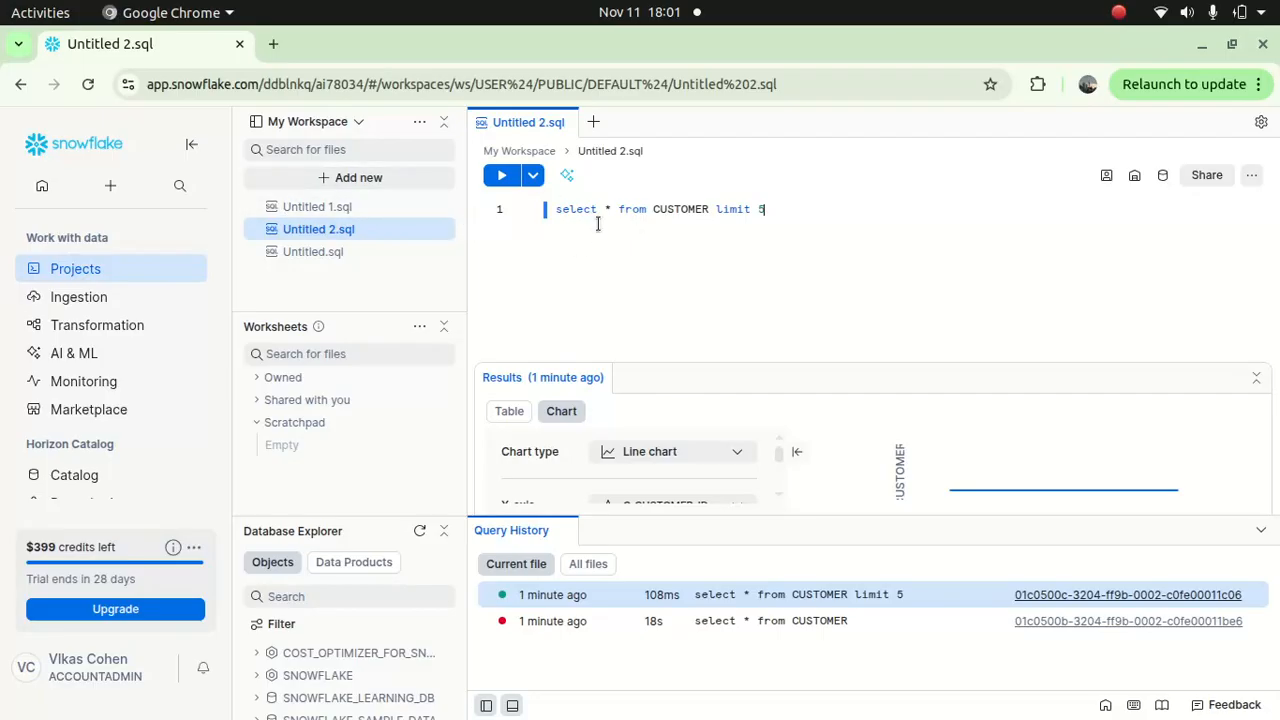
Check the file's sharing options and apply Format SQL to the query
click(1209, 175)
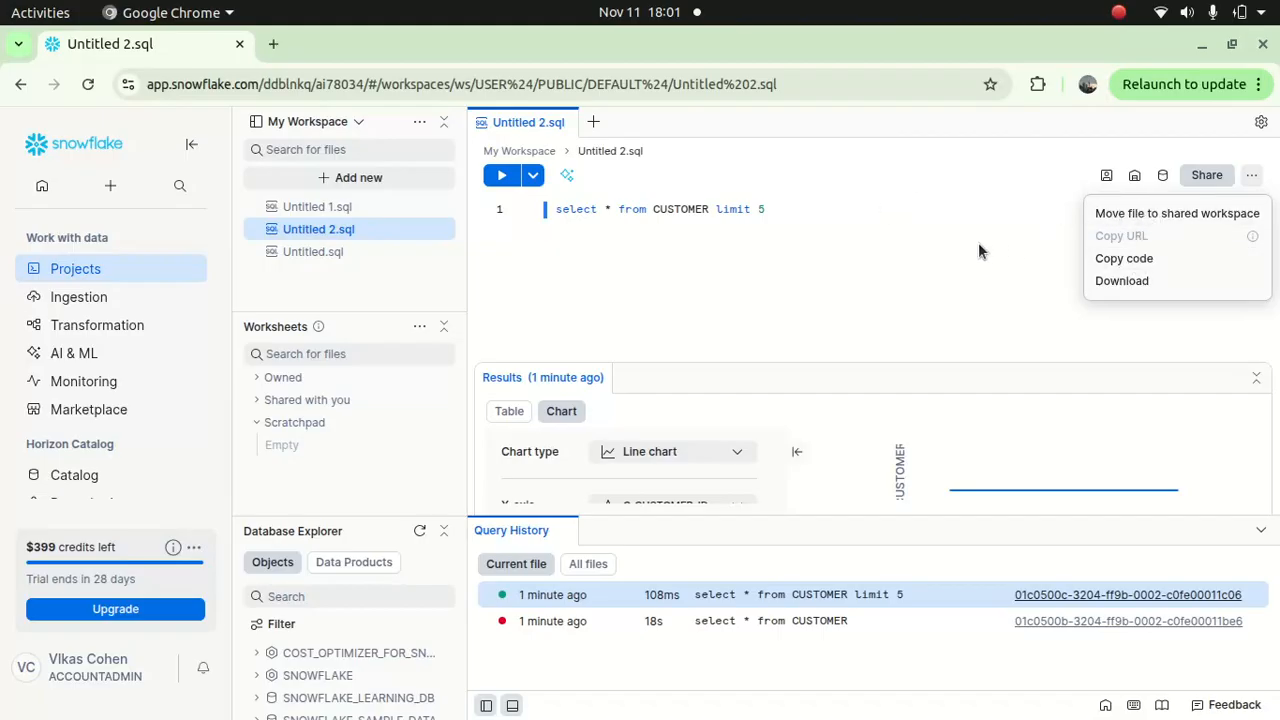
click(1251, 177)
click(1250, 175)
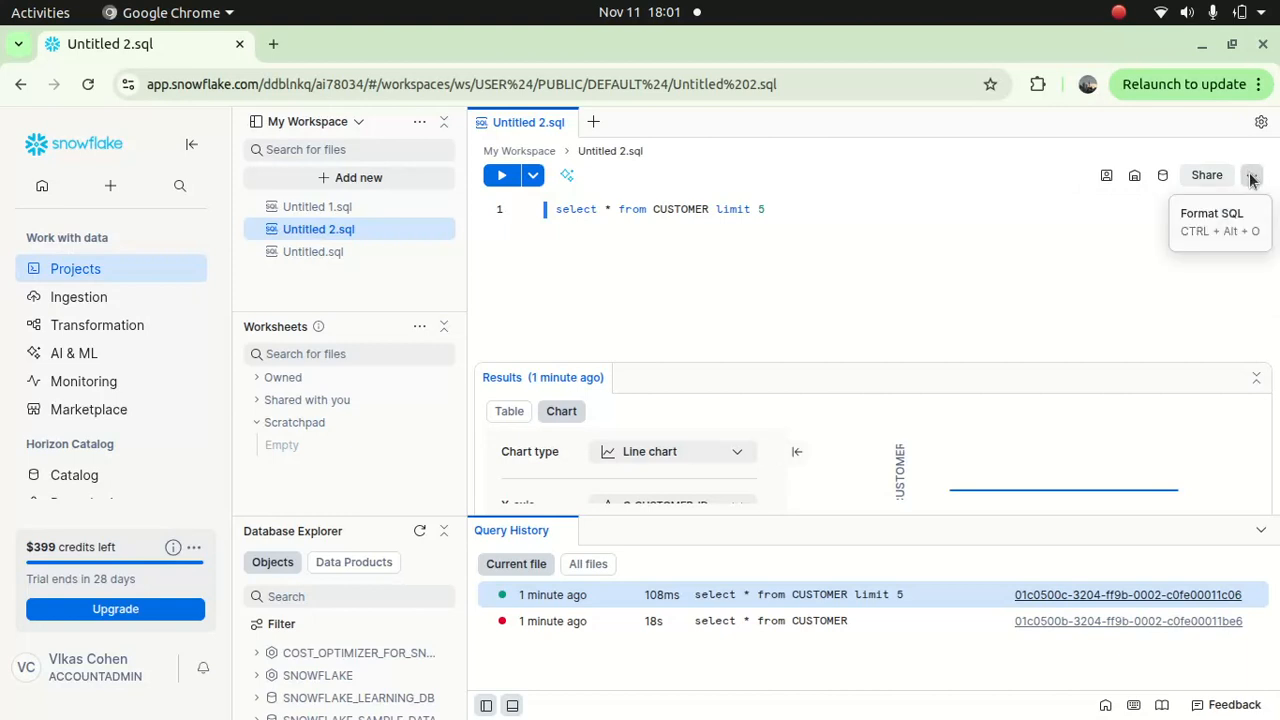
click(1204, 219)
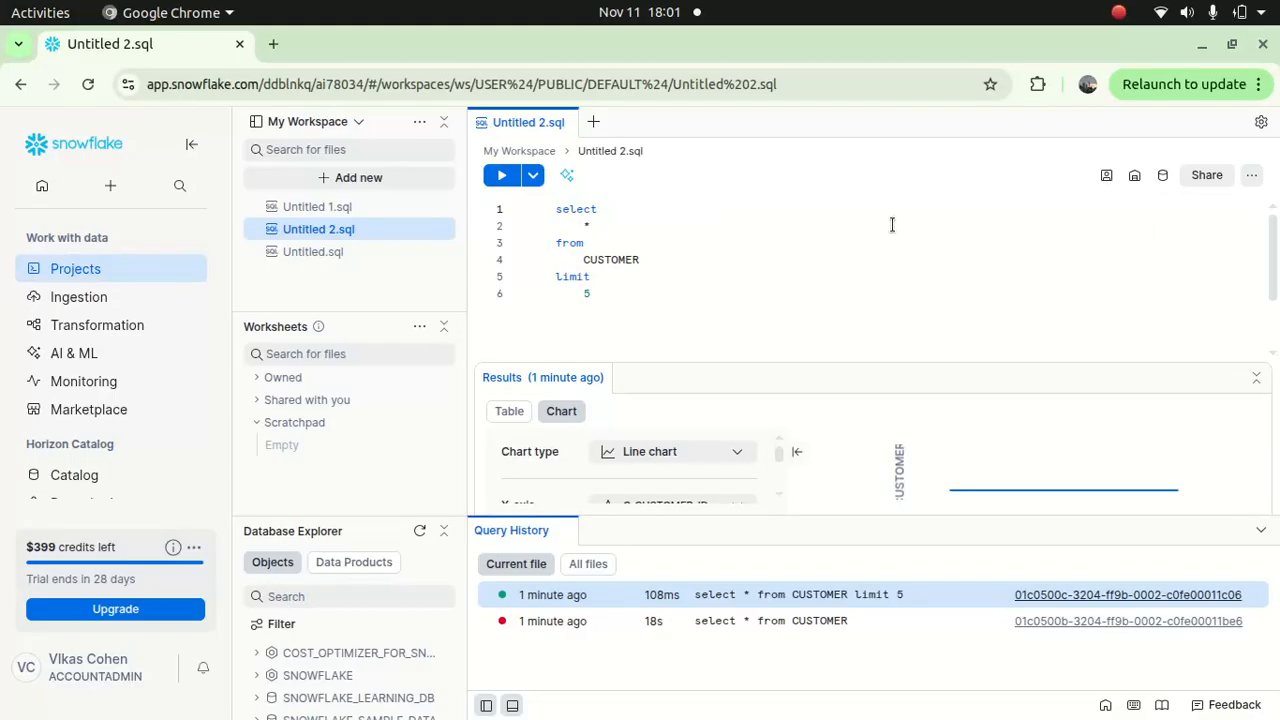
Open the Translate multilingual customer reviews notebook from the Projects section and review its Markdown, SQL and Python cells
mouse_move(114, 269)
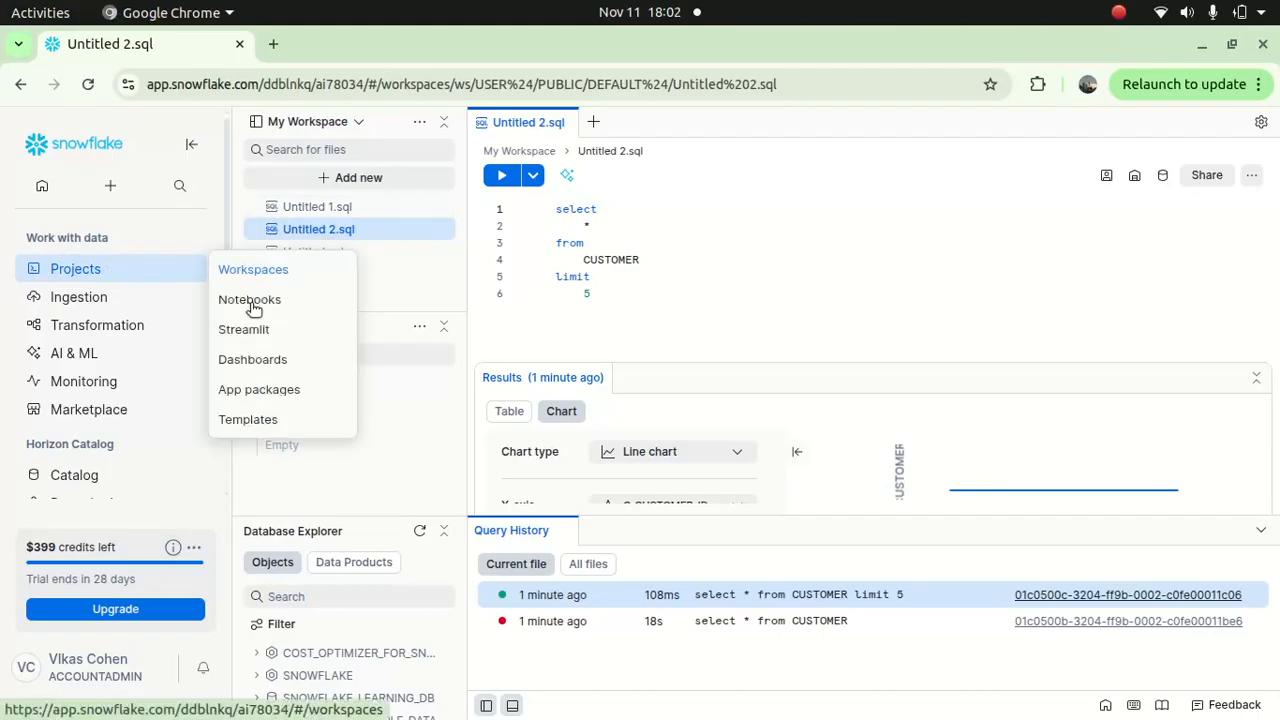
click(252, 302)
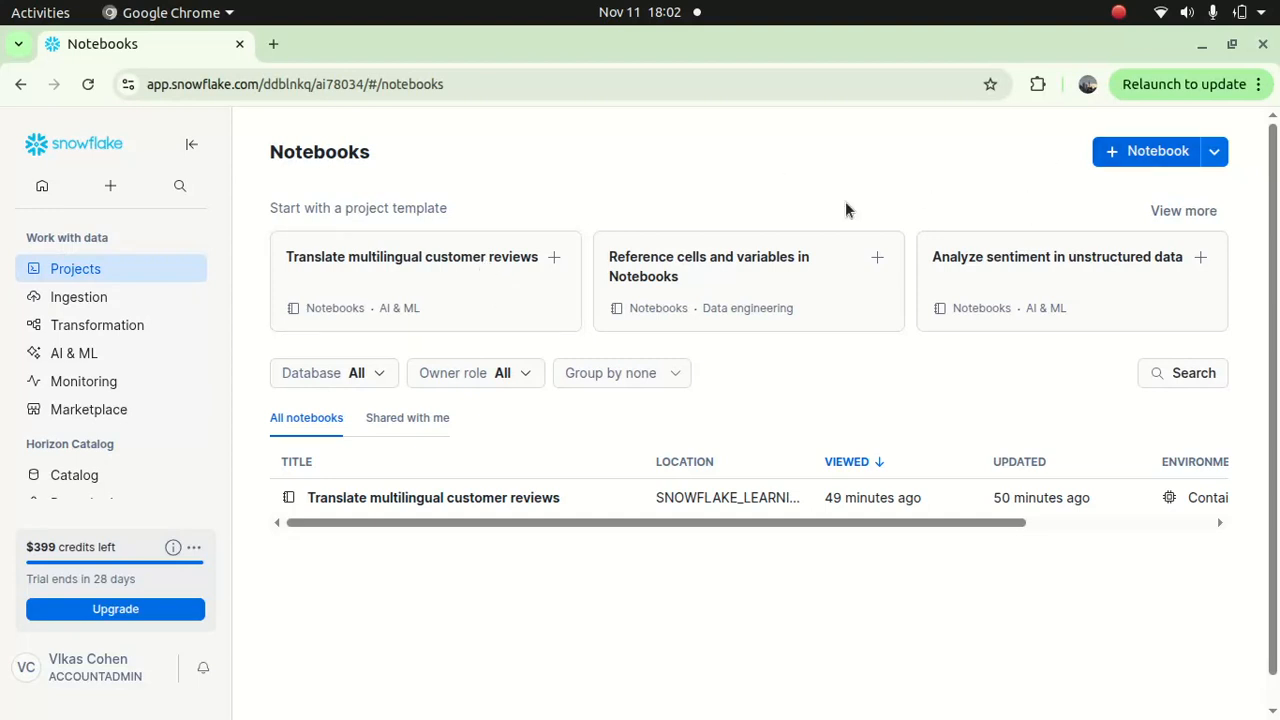
click(397, 271)
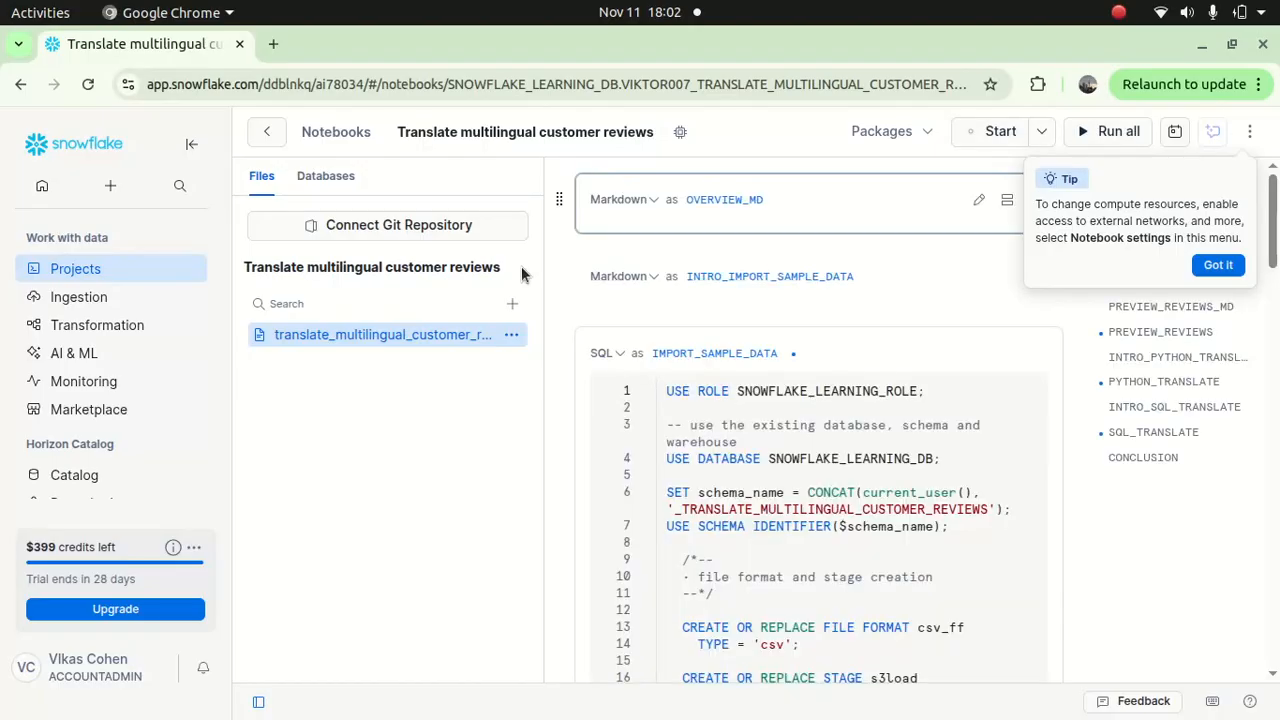
click(888, 350)
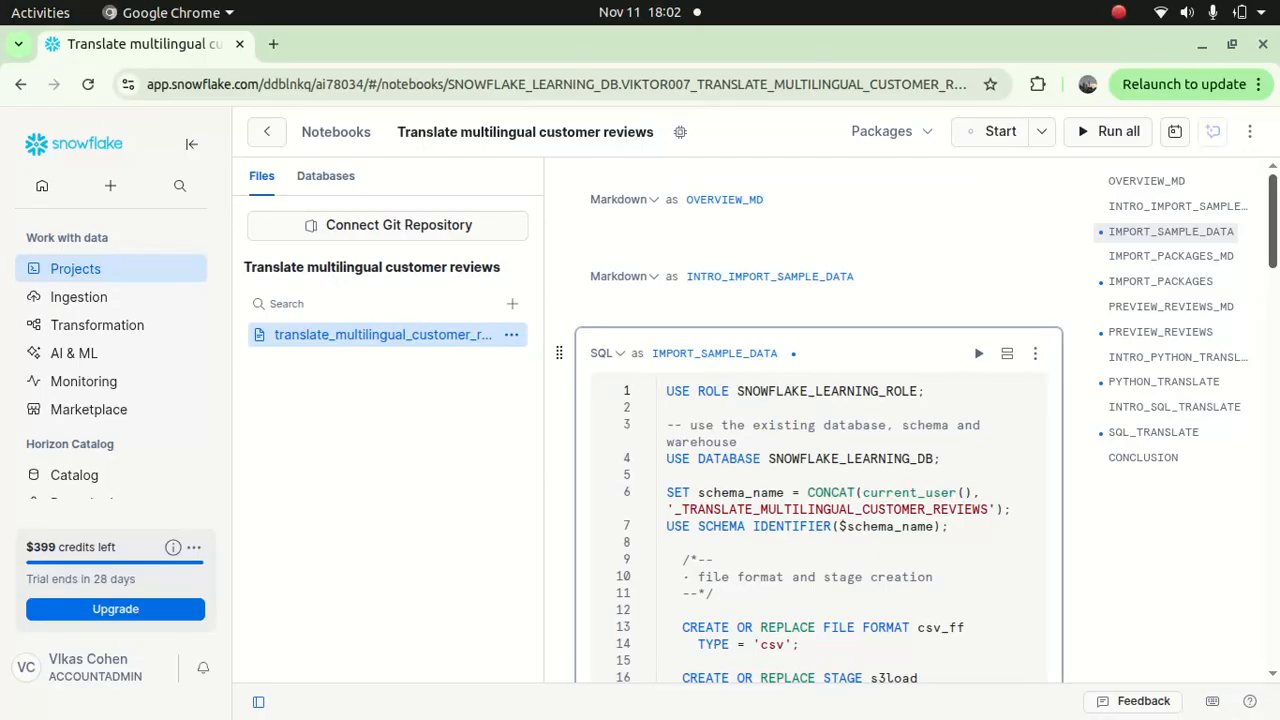
drag(1277, 229, 1277, 230)
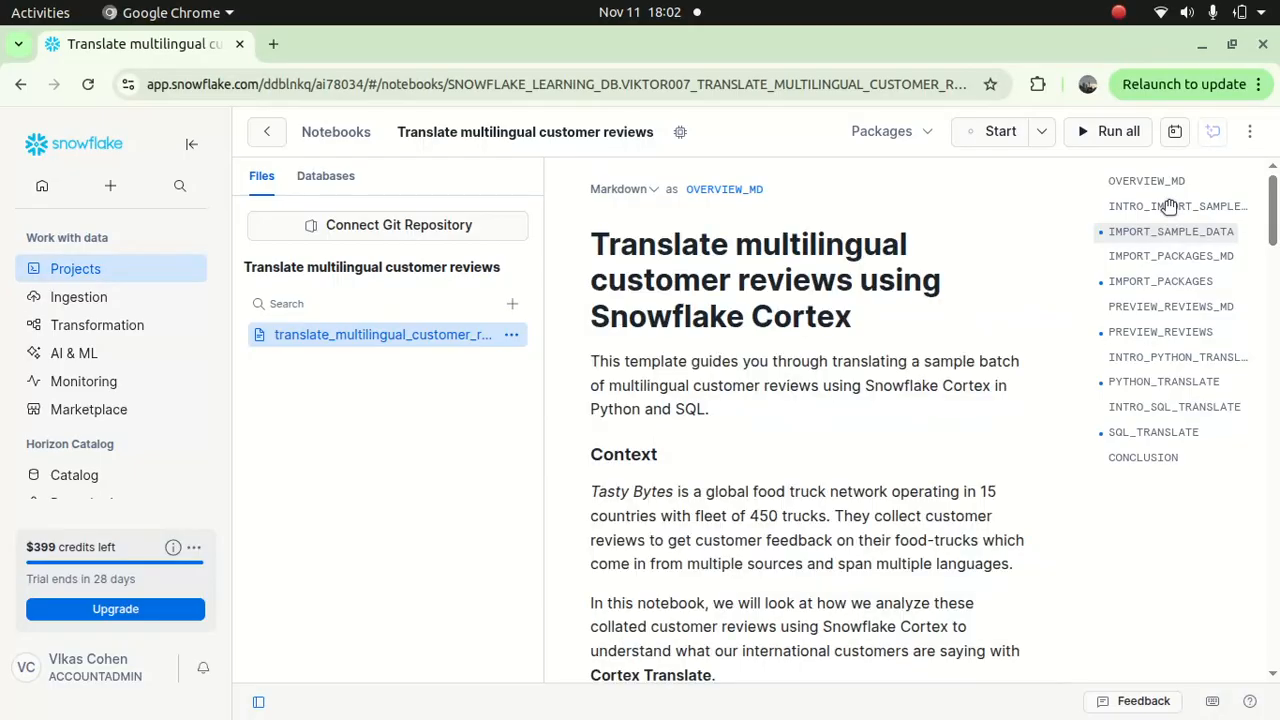
drag(1272, 205, 1268, 412)
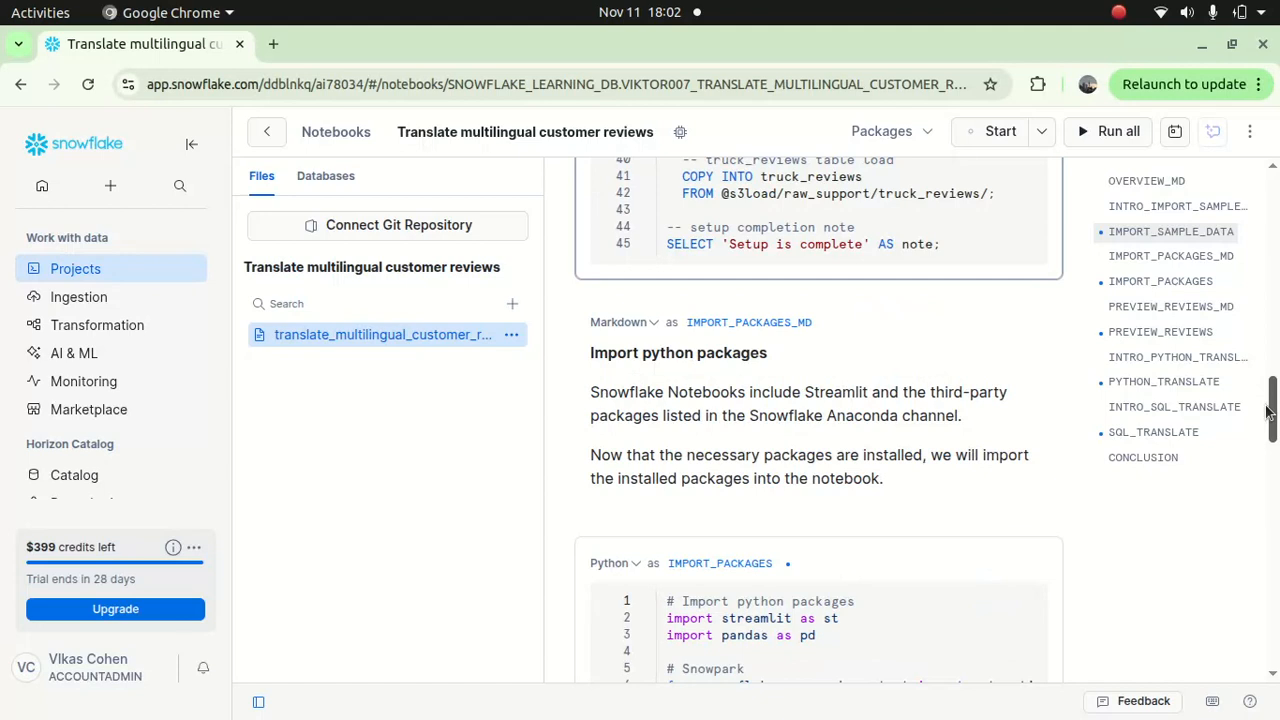
scroll(741, 371, down, 3)
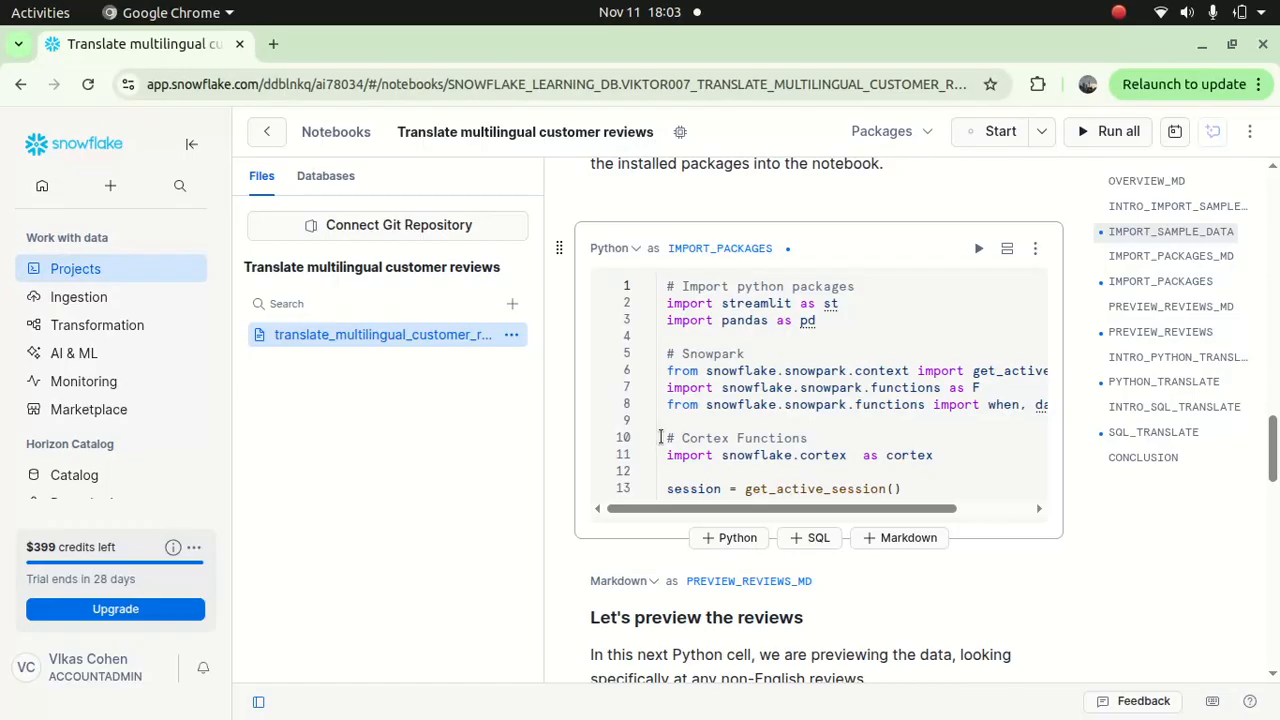
Open the Streamlit Apps page and the Dashboards page from the Projects section to view their lists
mouse_move(130, 280)
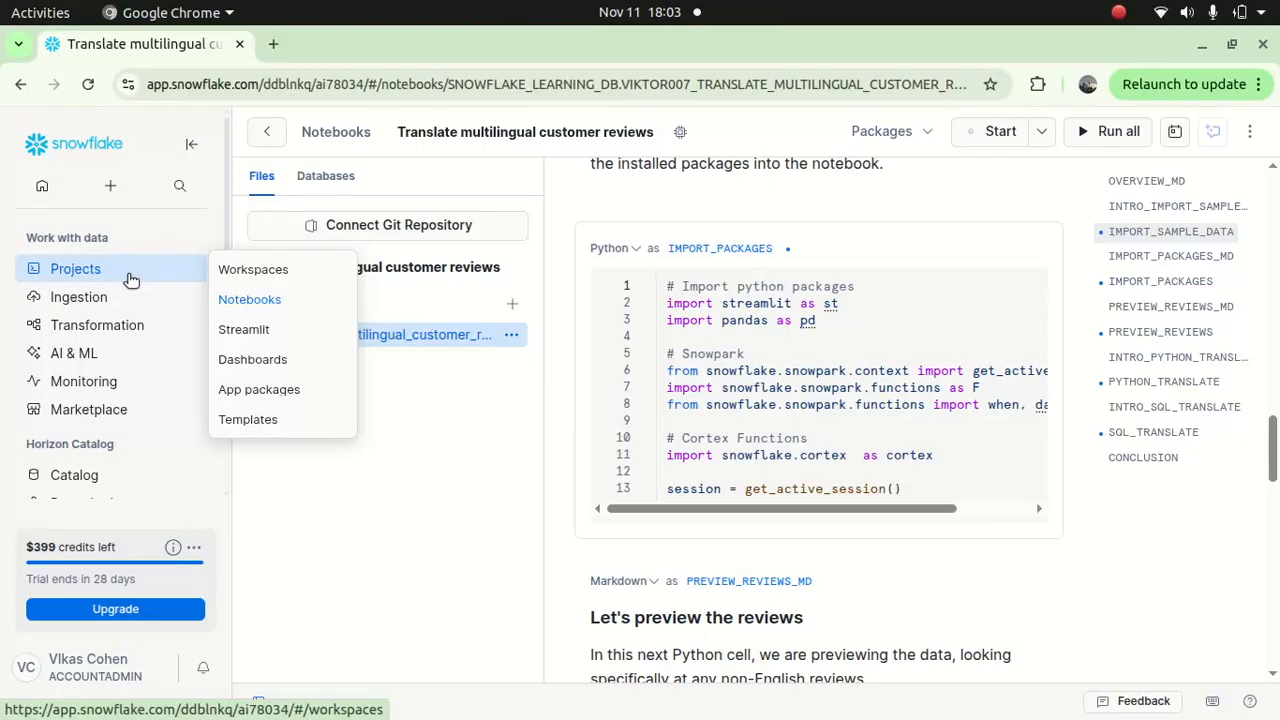
click(256, 339)
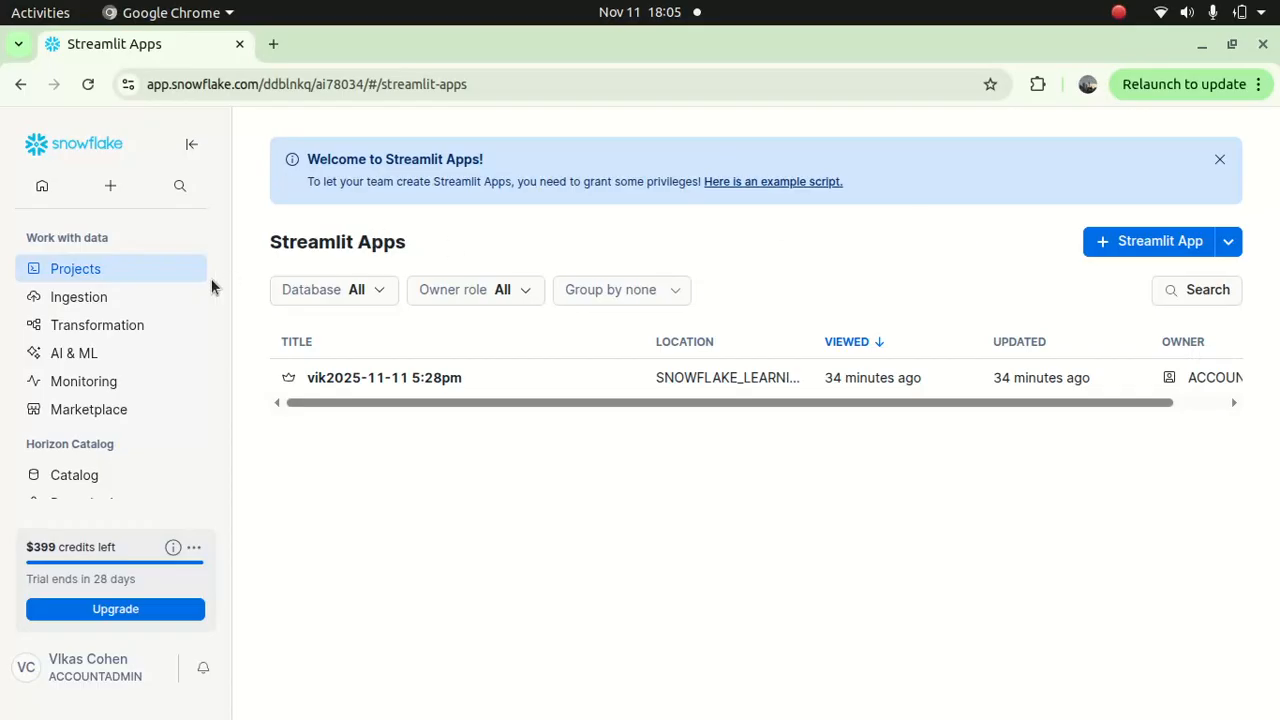
mouse_move(124, 264)
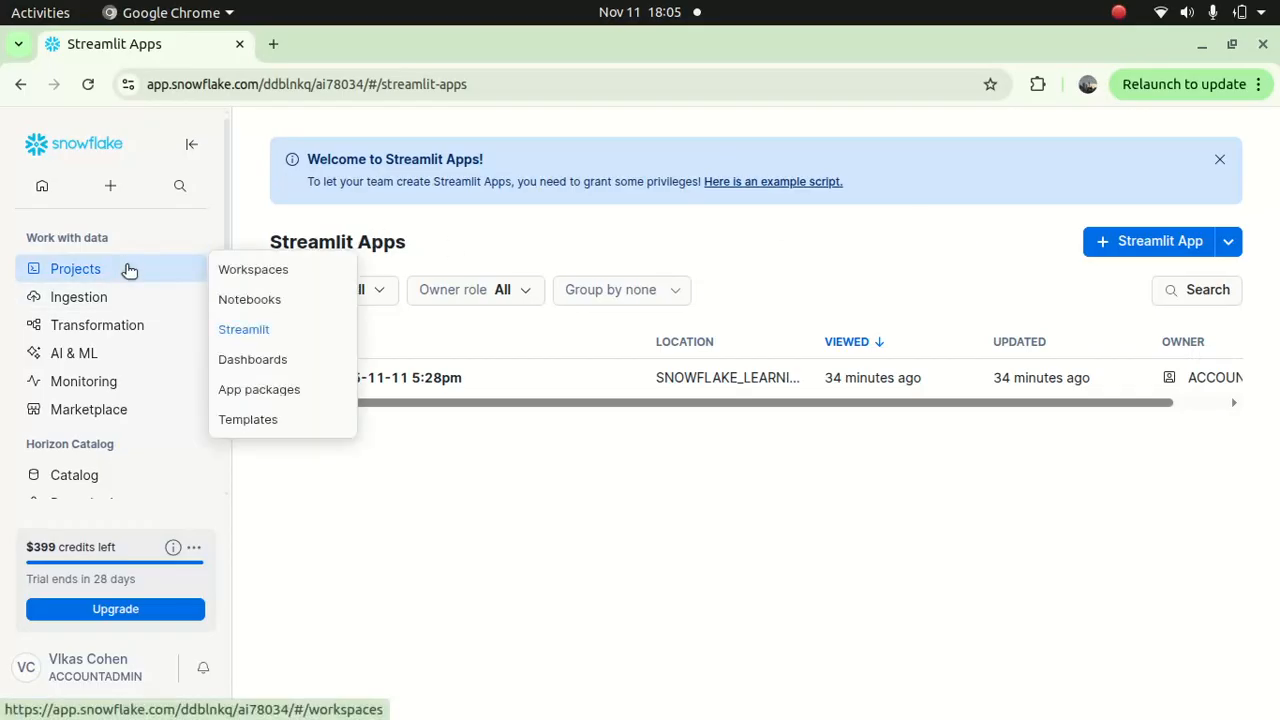
click(262, 358)
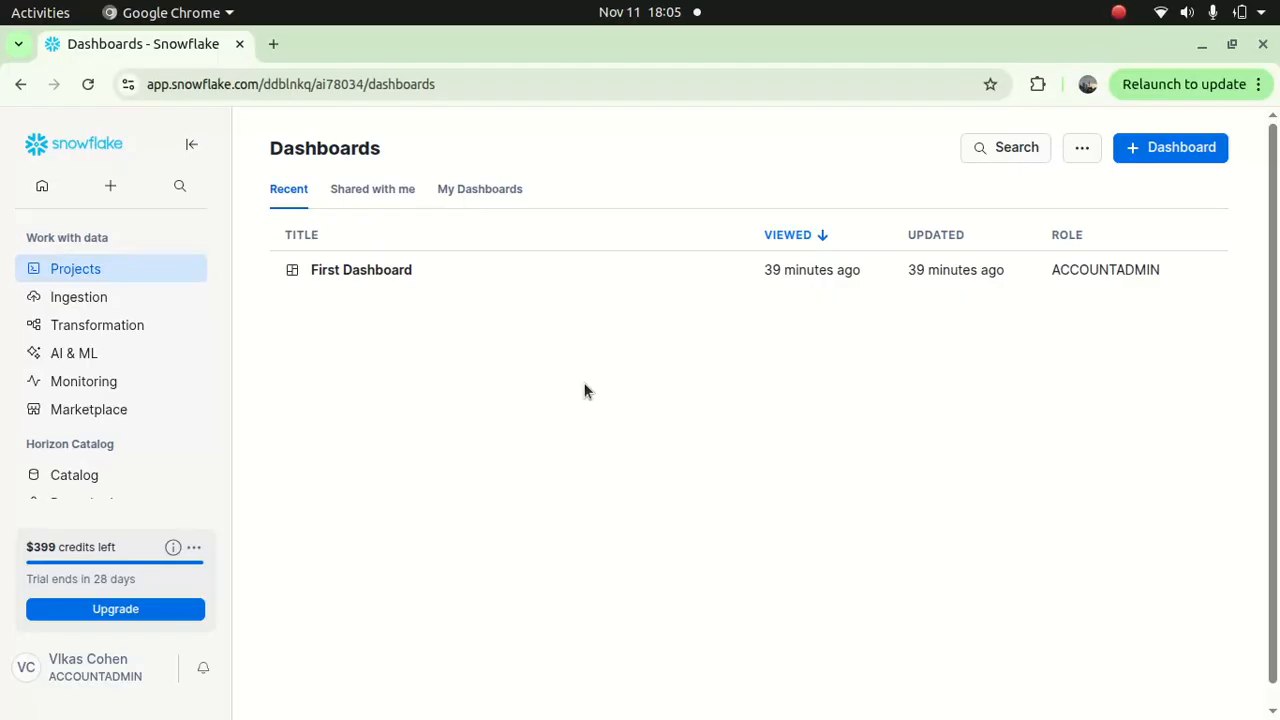
Open the App packages page under Projects and look over the Native Apps getting-started content
mouse_move(128, 308)
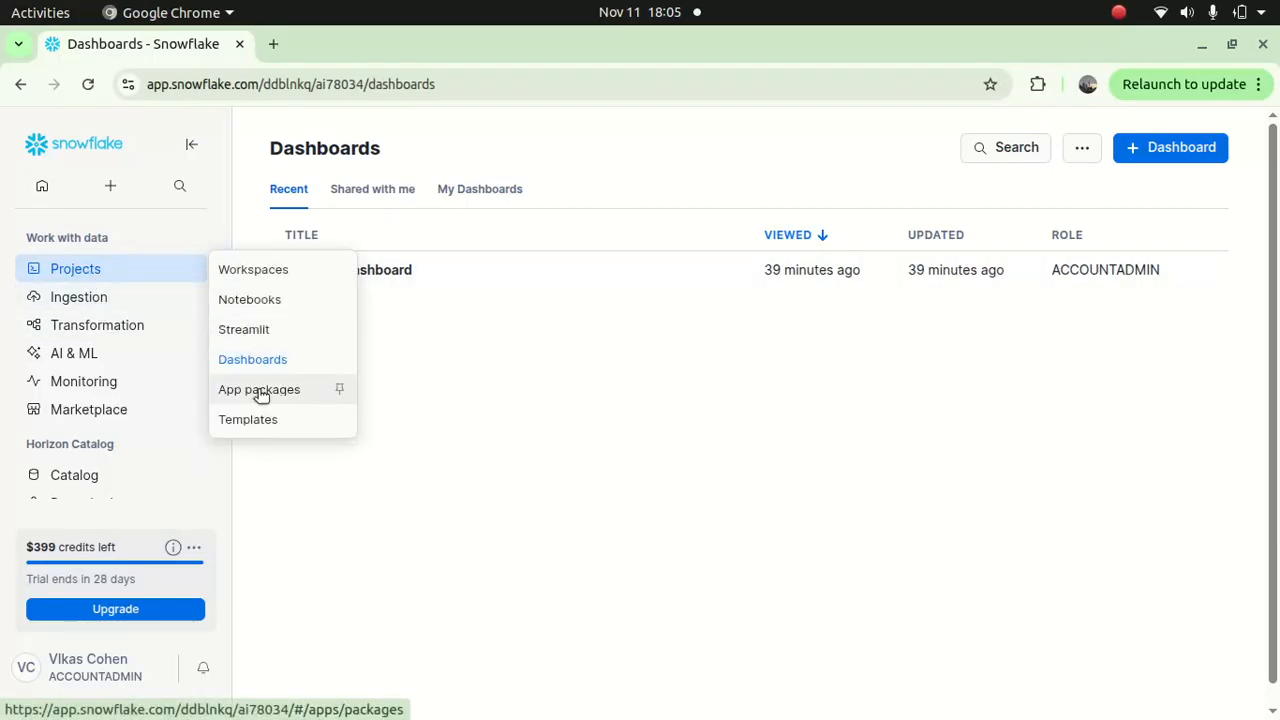
click(260, 389)
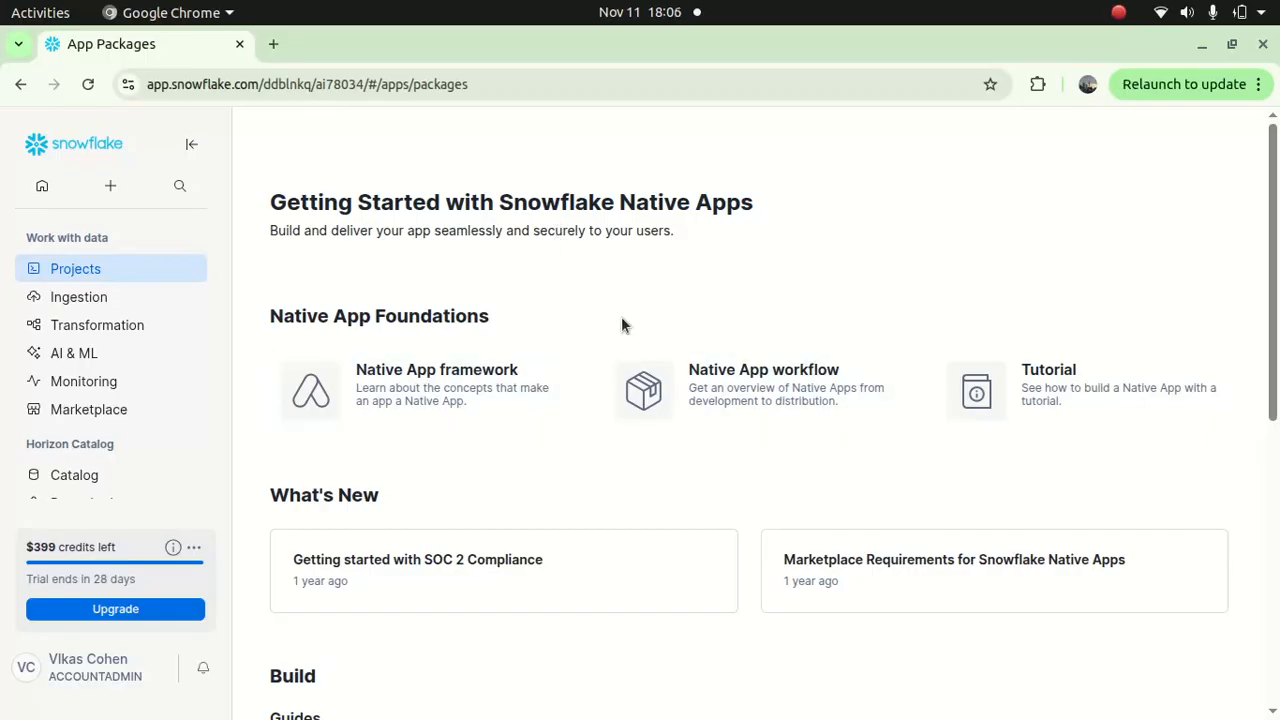
mouse_move(1270, 186)
mouse_down()
mouse_move(1268, 472)
mouse_move(1270, 186)
mouse_up()
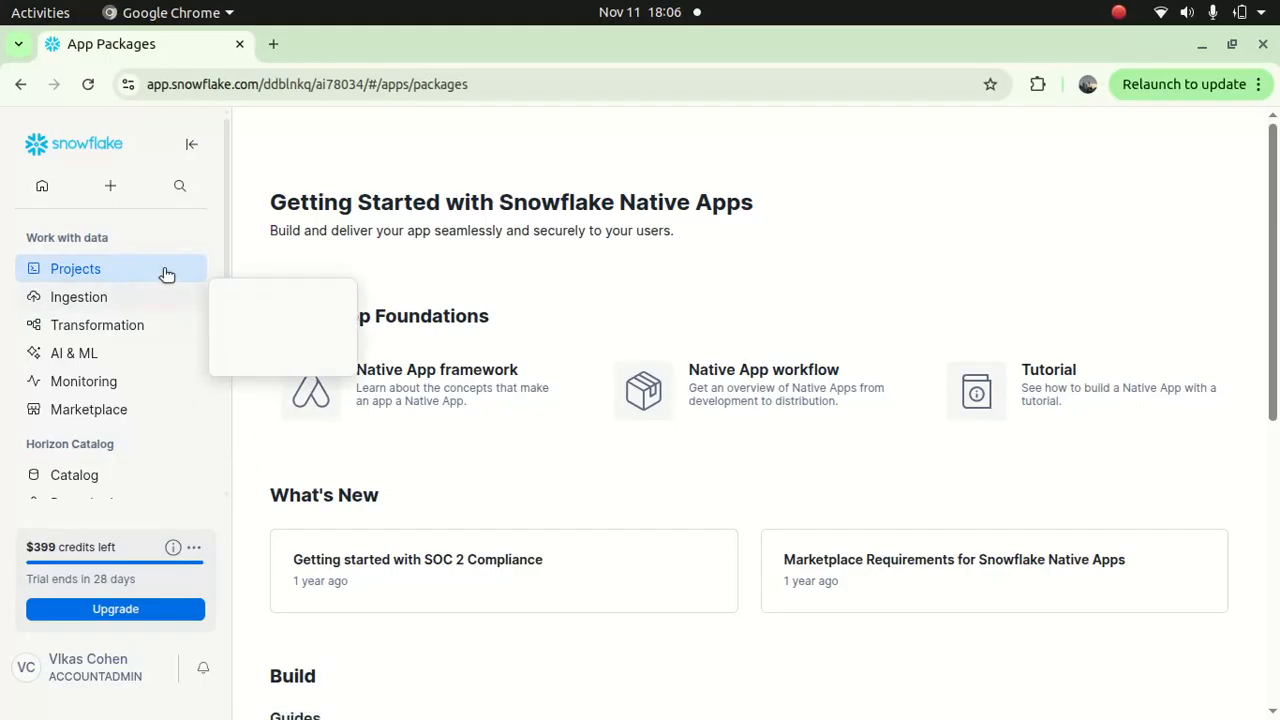
Open the featured template for loading sample data from AWS S3 from the Templates page and review its SQL worksheet
click(246, 420)
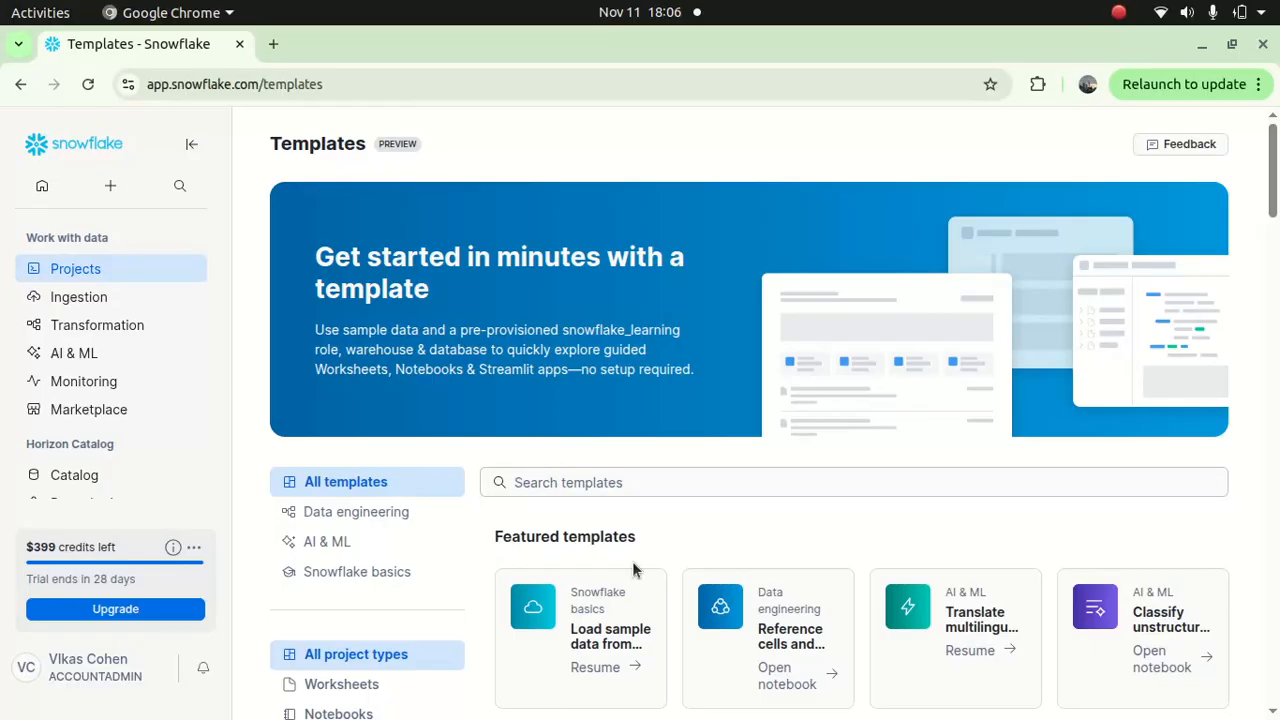
click(601, 640)
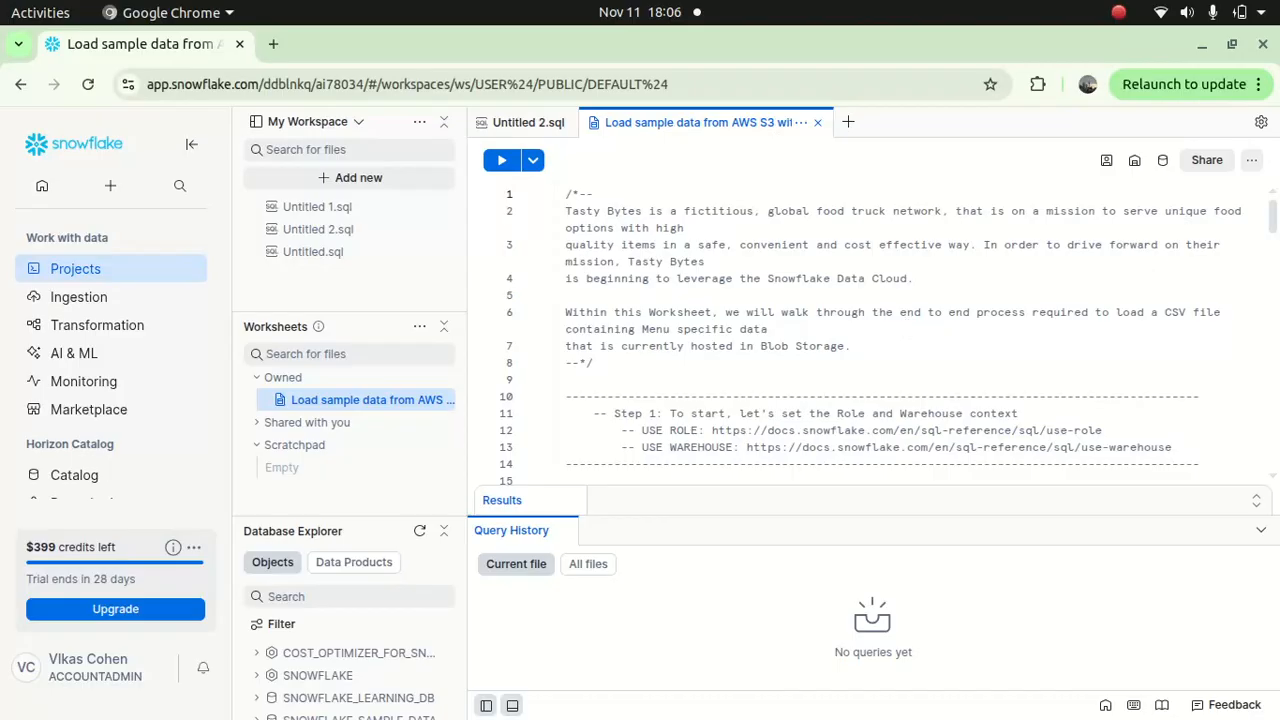
drag(1273, 215, 1273, 250)
click(1021, 293)
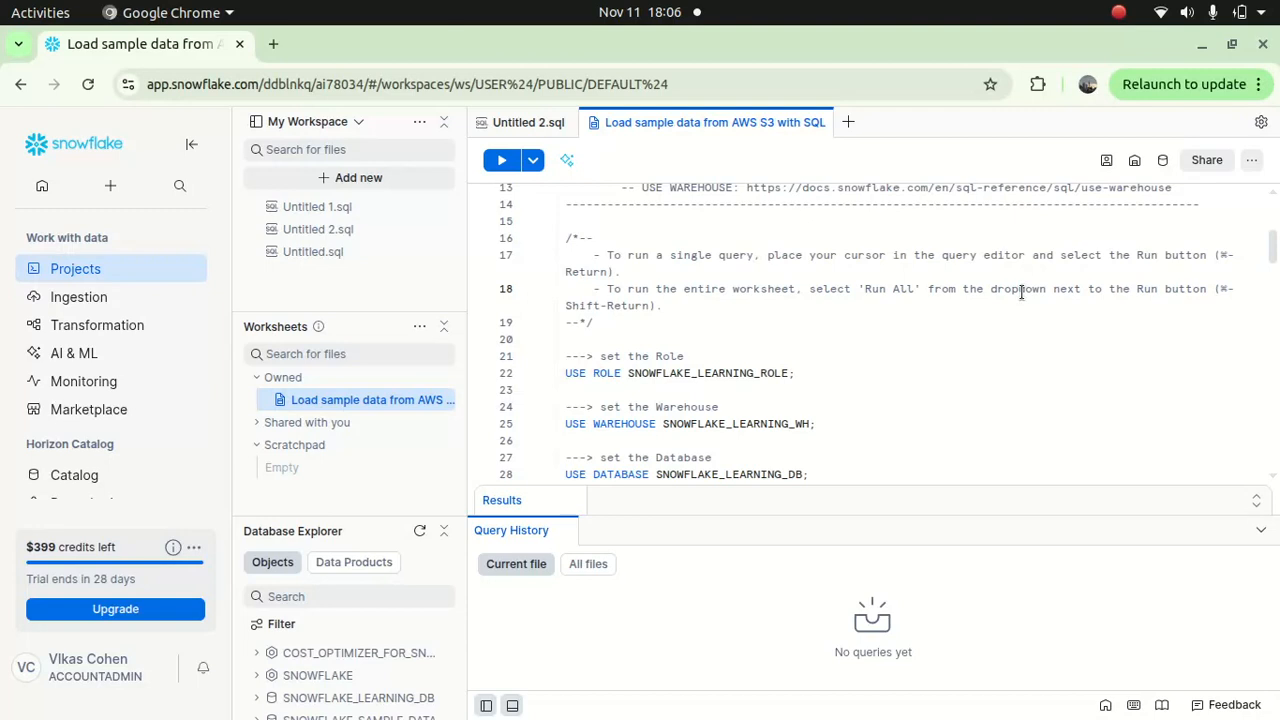
Open the Add data page under Ingestion and review the available data sources and connectors
mouse_move(100, 295)
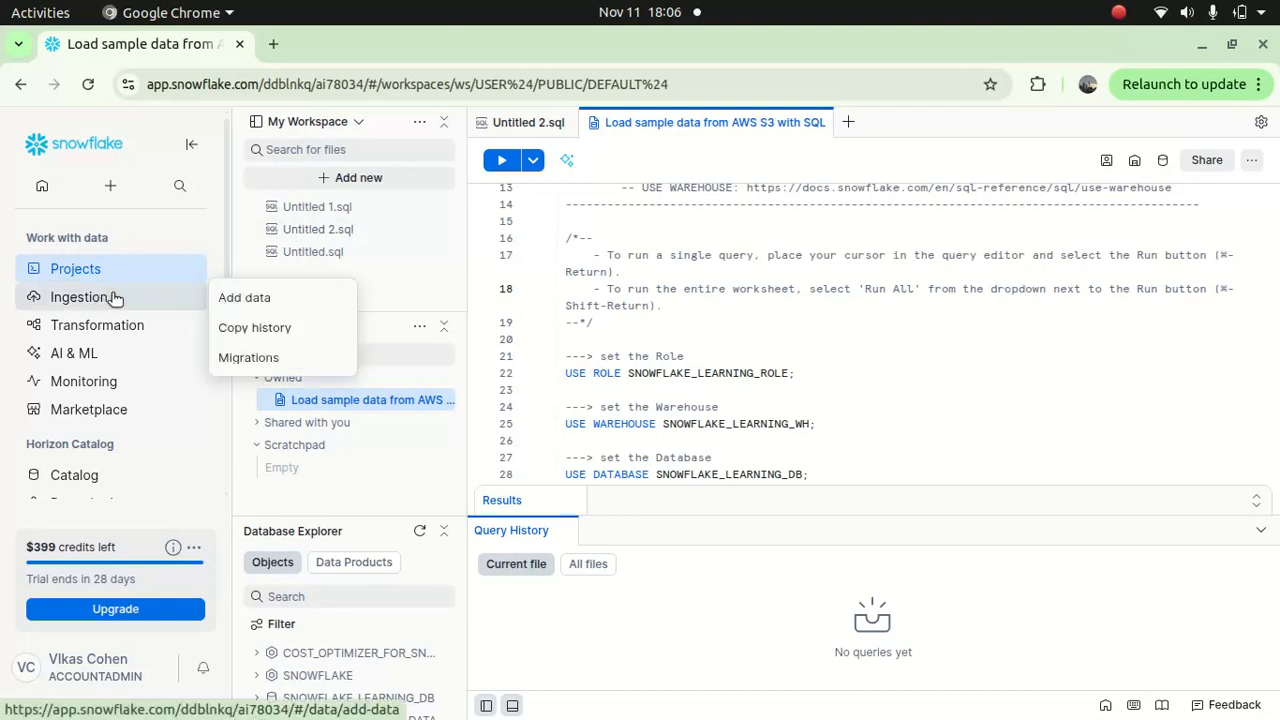
click(225, 300)
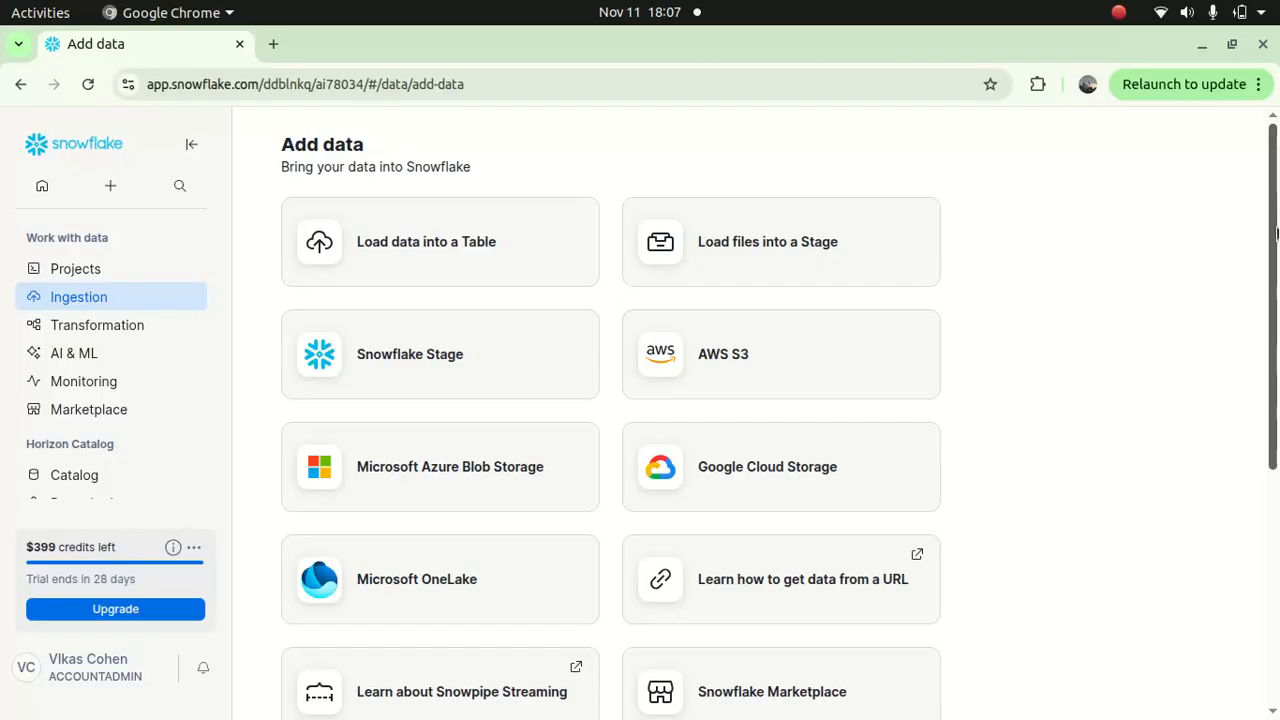
drag(1277, 234, 1277, 290)
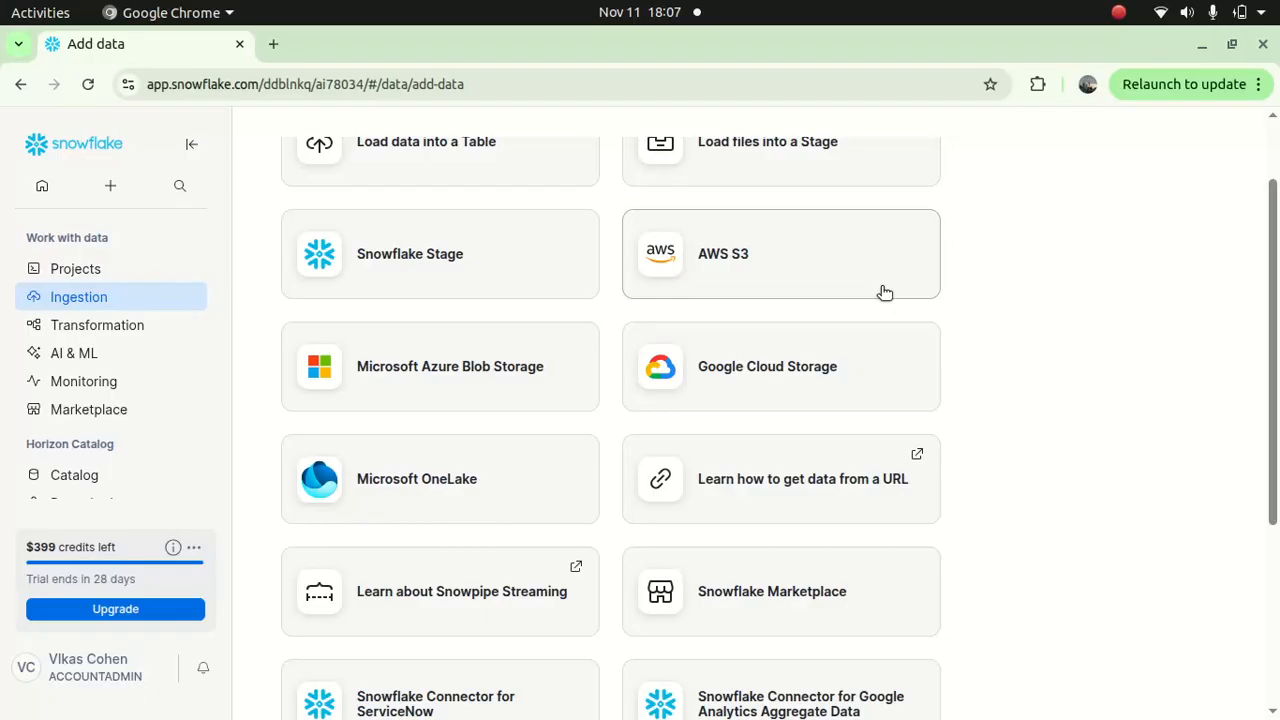
drag(1275, 397, 1273, 512)
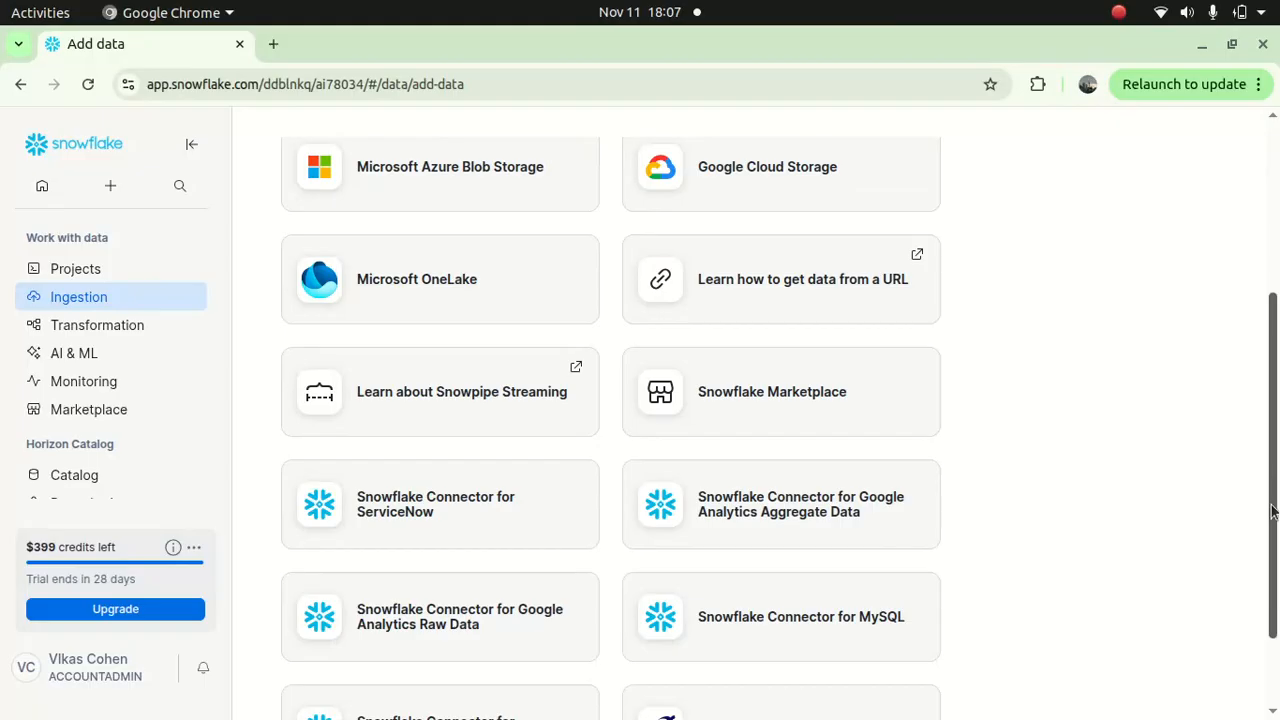
View the dbt Projects page under Transformation, and open the AI & ML Studio to review its Cortex and ML tools
click(124, 327)
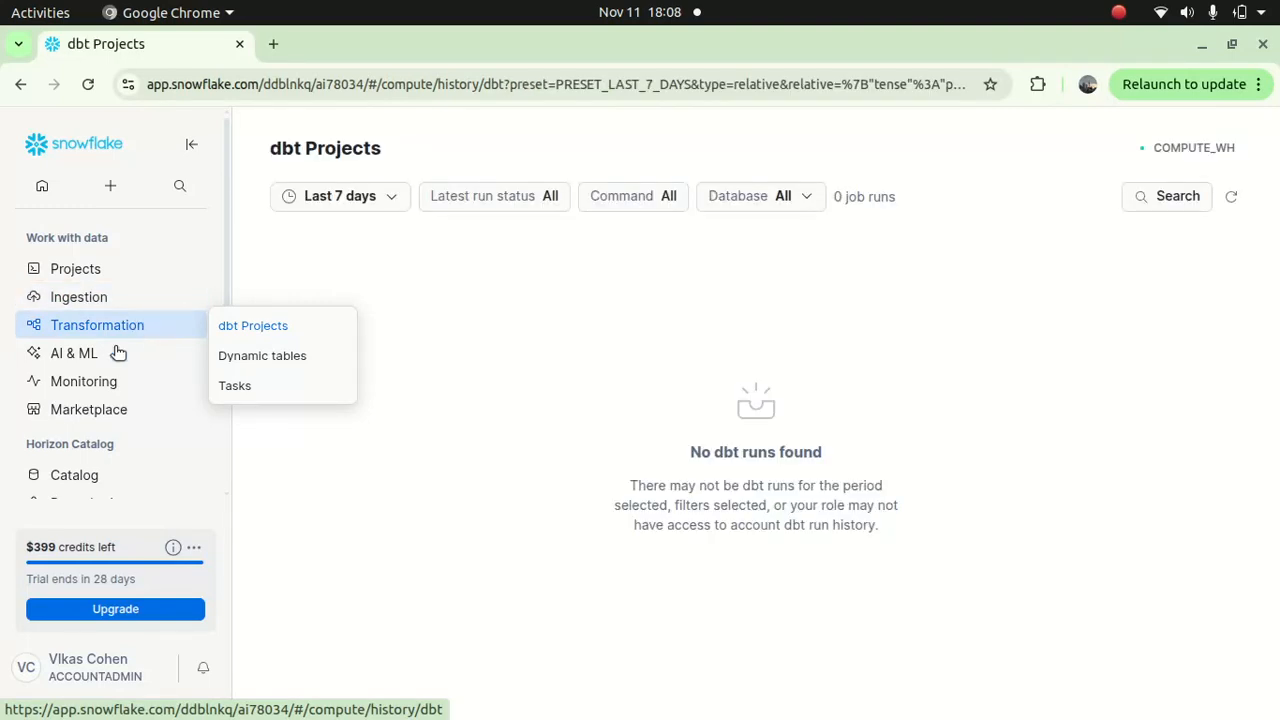
mouse_move(111, 350)
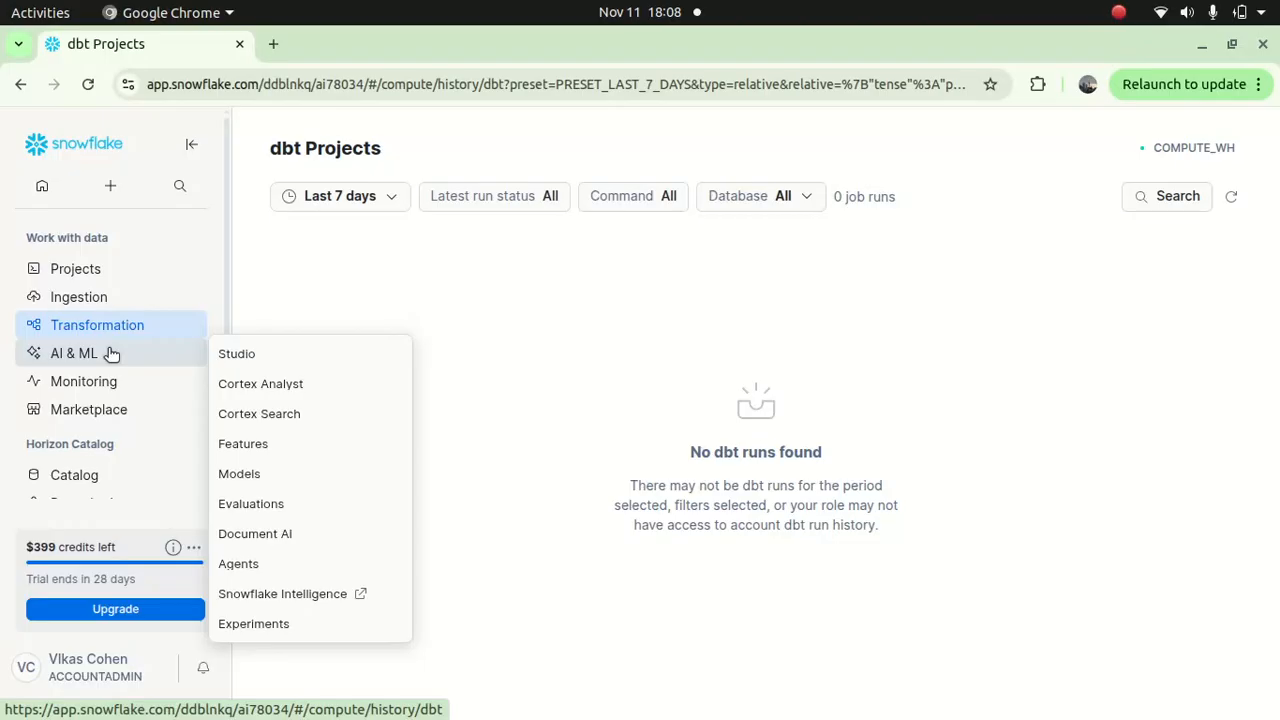
click(230, 355)
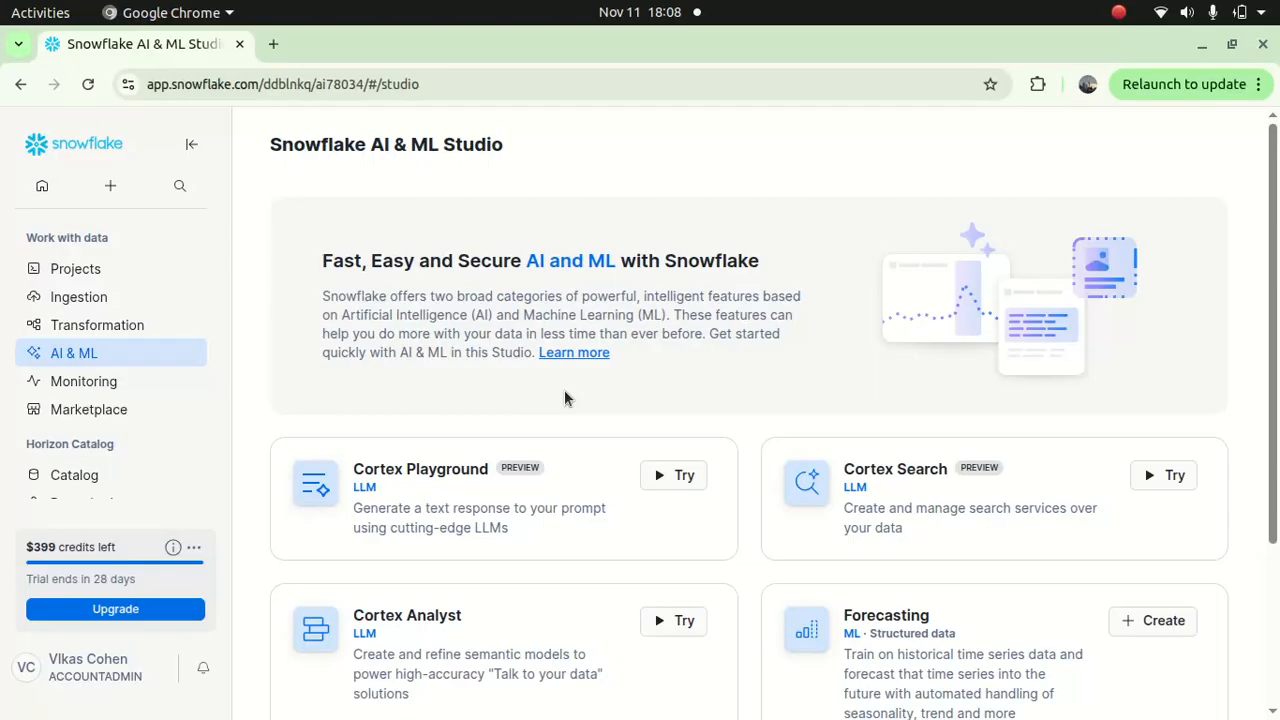
drag(1275, 300, 1276, 487)
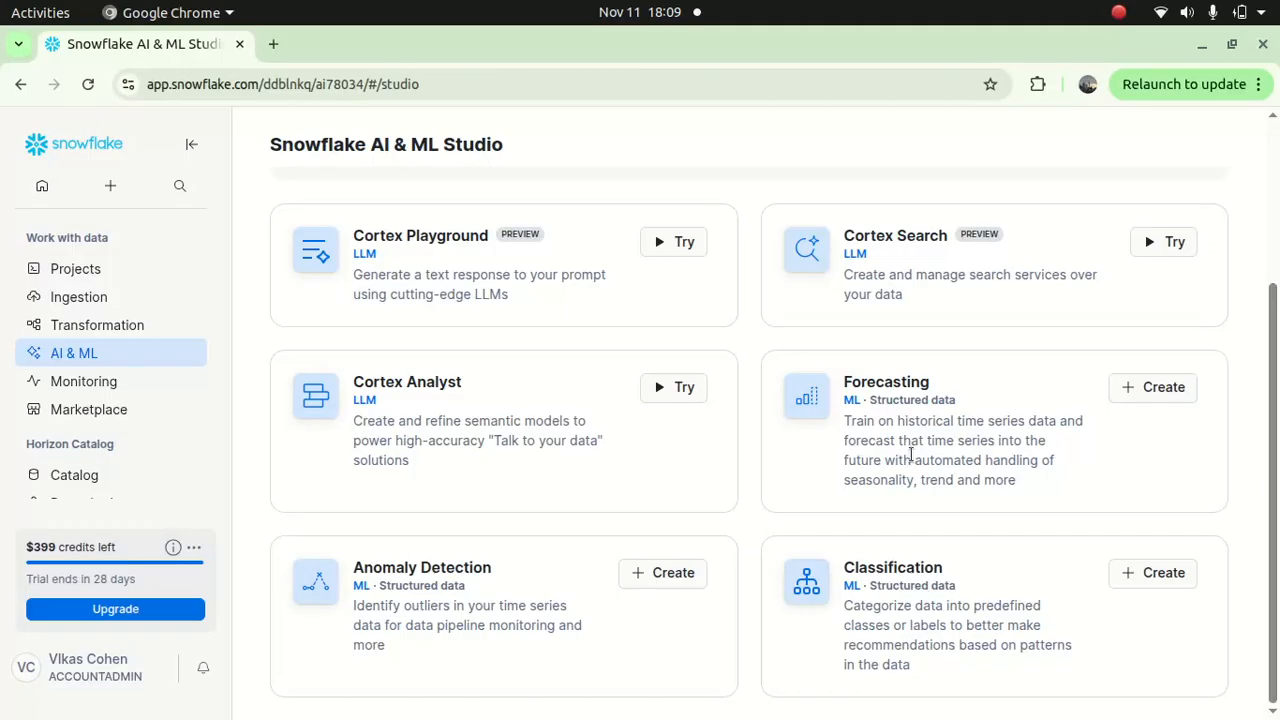
Open Performance explorer from the Monitoring section and review the query health charts for the last week
mouse_move(105, 383)
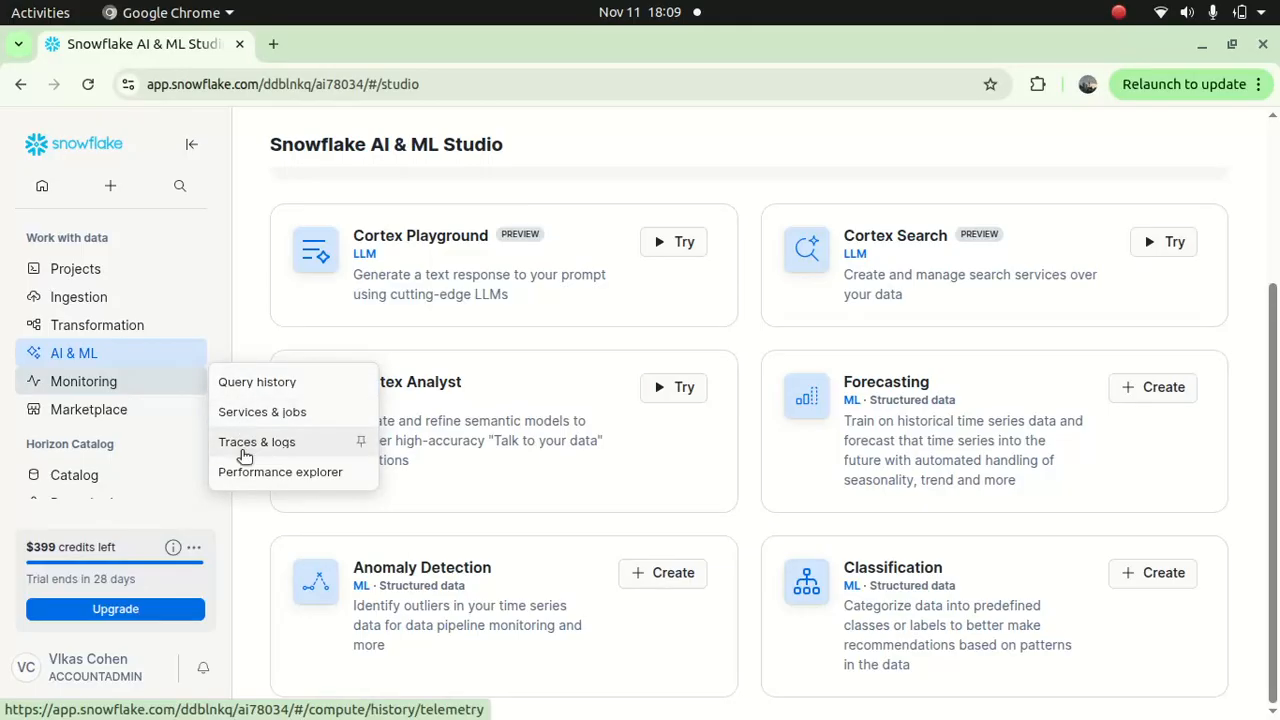
click(265, 474)
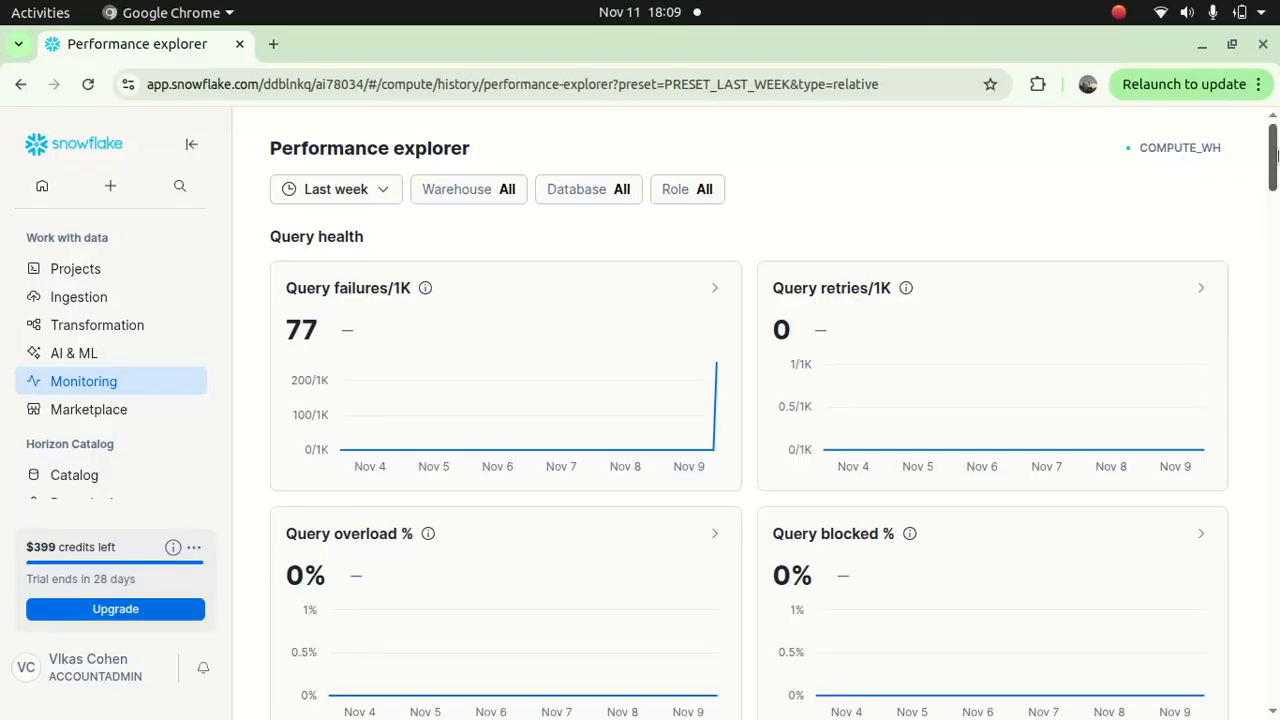
scroll(1276, 155, down, 1)
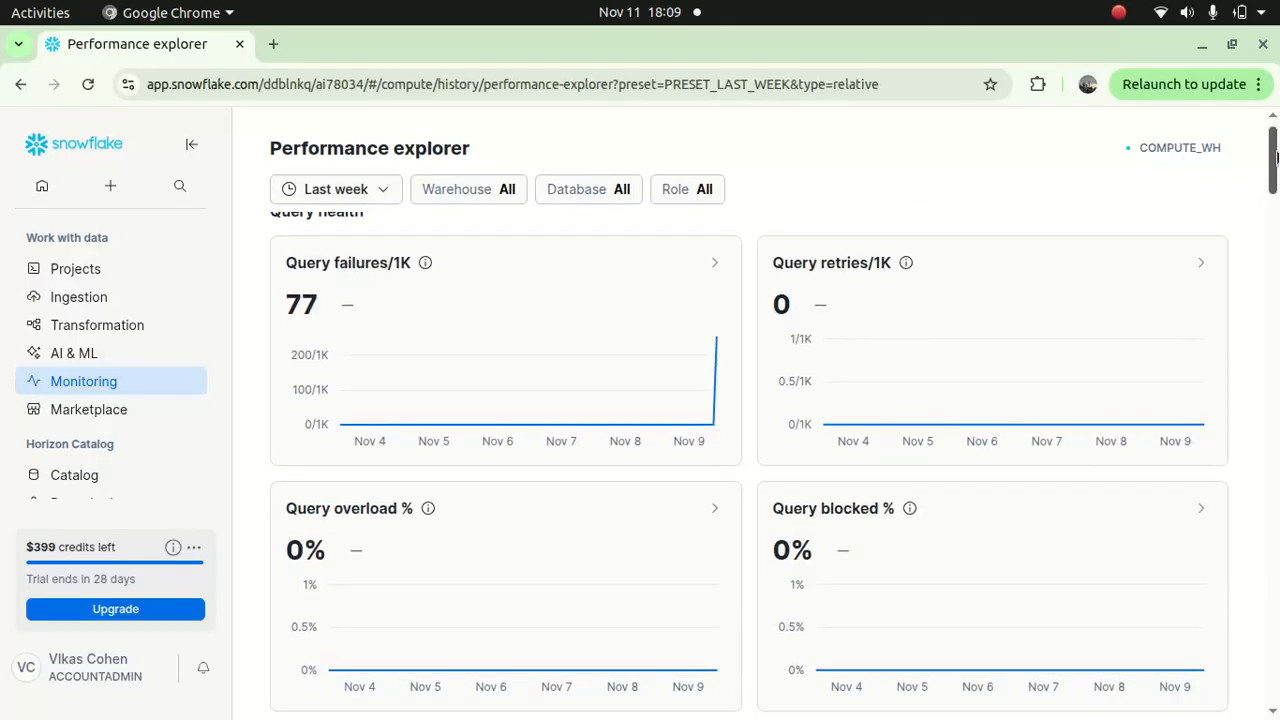
scroll(1276, 155, up, 1)
scroll(1276, 155, up, 1)
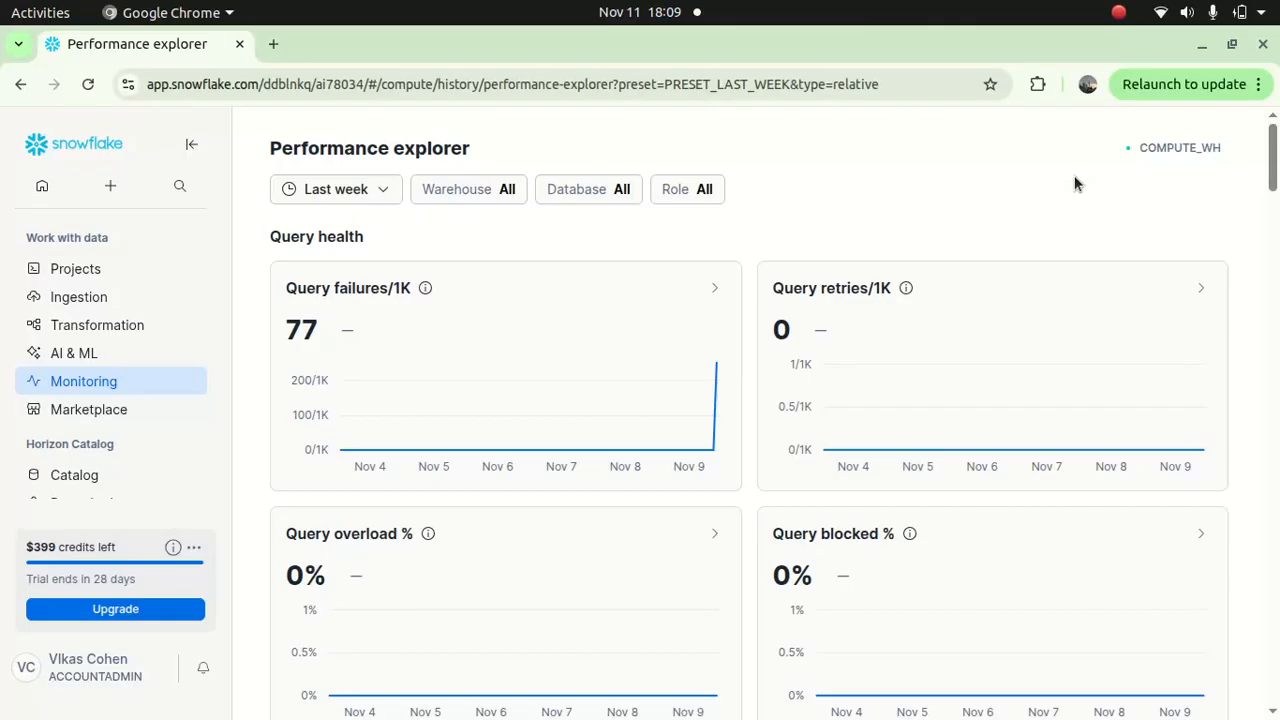
mouse_move(1270, 147)
mouse_down()
mouse_move(1268, 337)
mouse_move(1270, 160)
mouse_up()
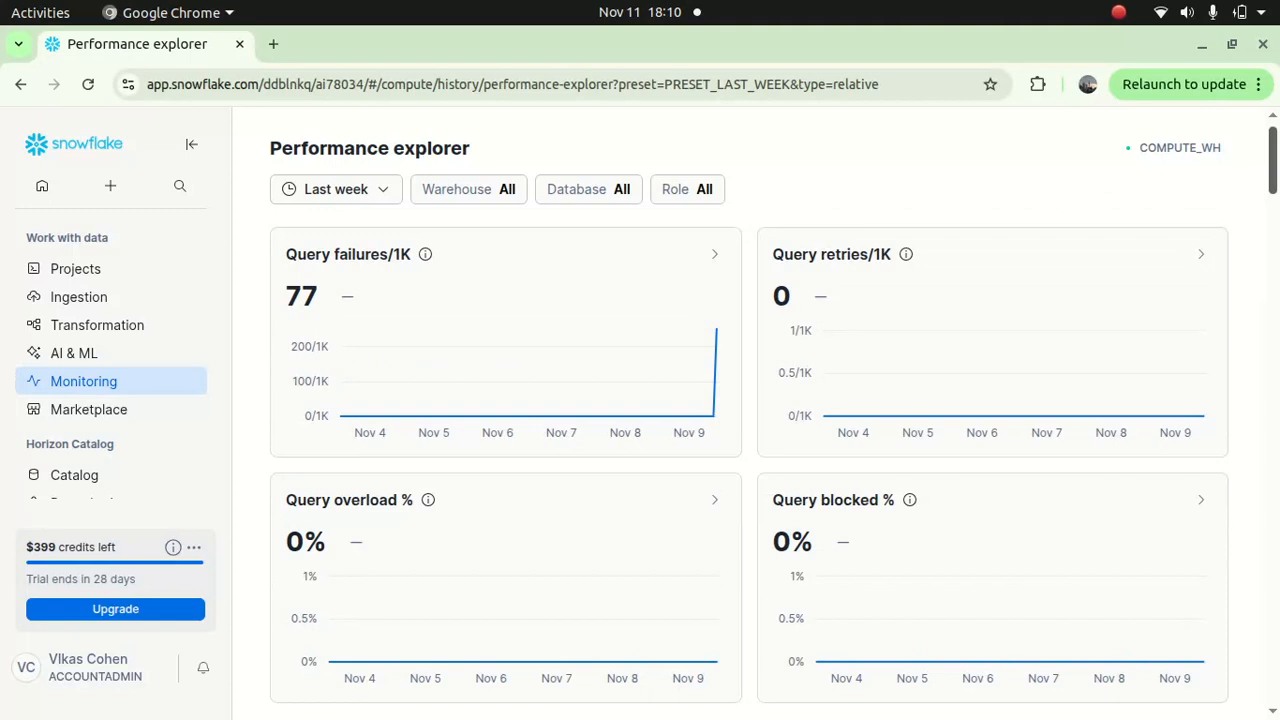
Open the Snowflake Marketplace and browse the data products in the Data for Good category
click(137, 409)
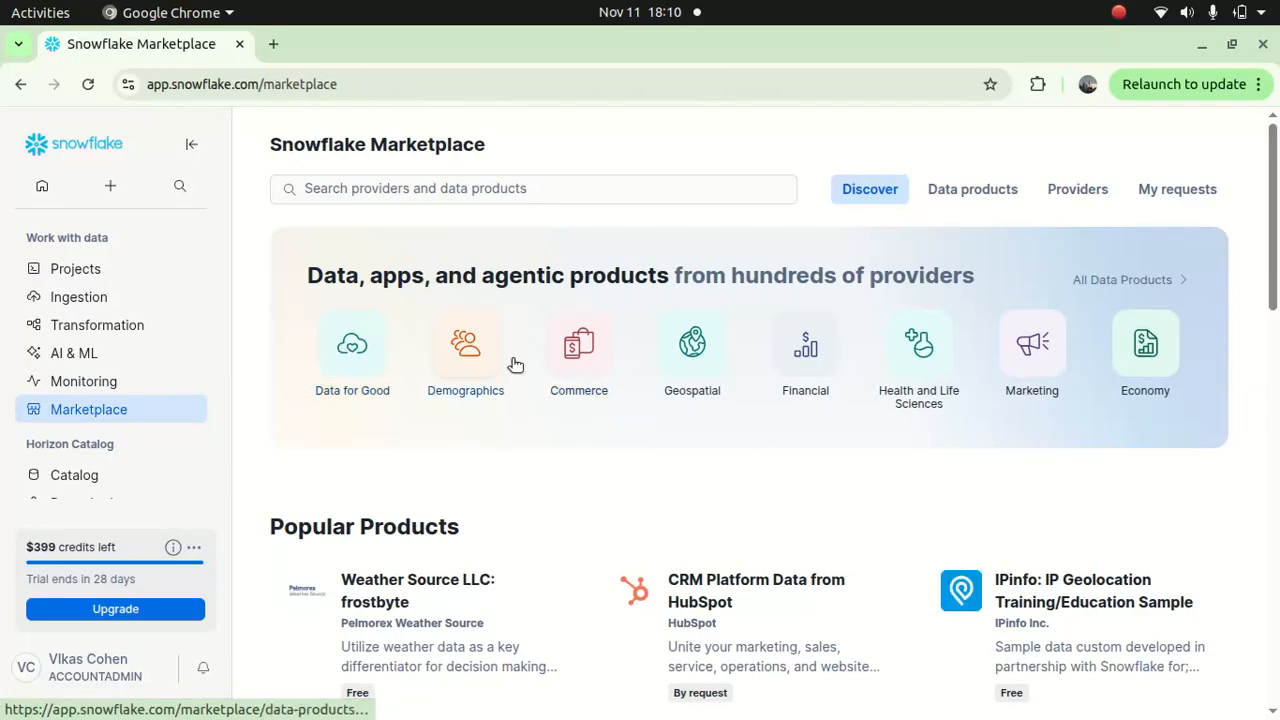
click(370, 348)
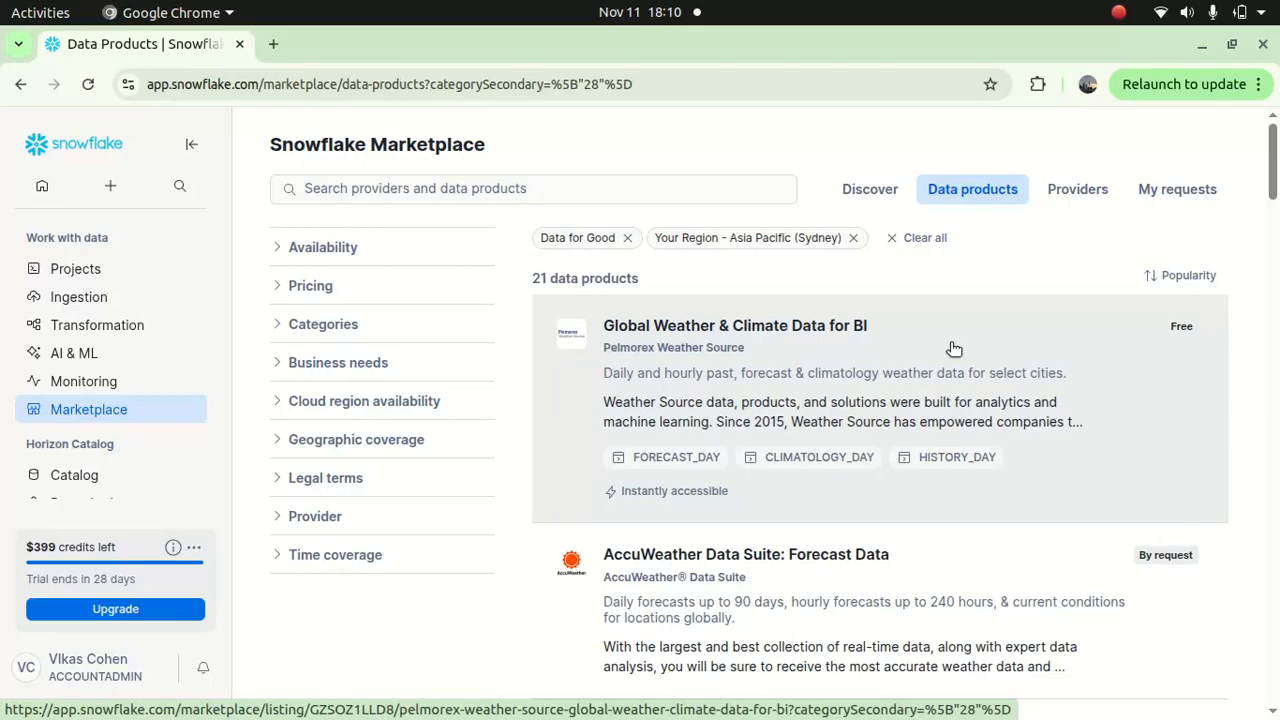
scroll(953, 345, down, 5)
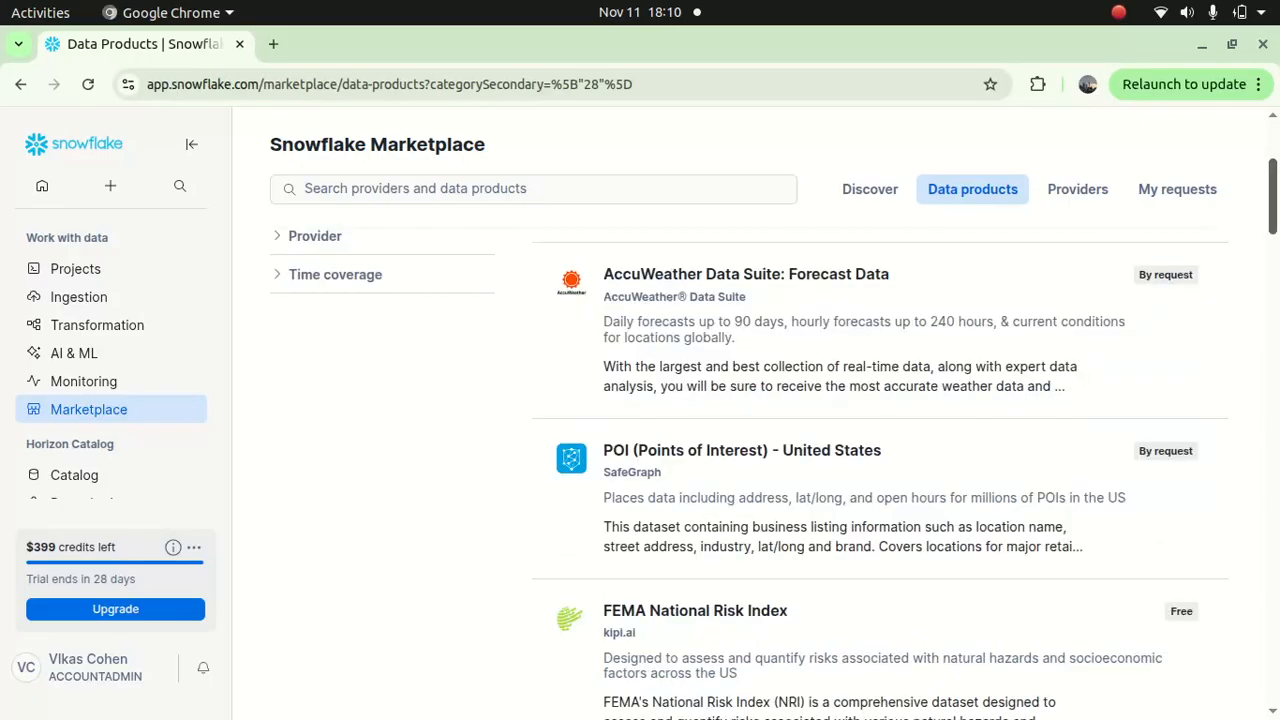
drag(1275, 207, 1275, 262)
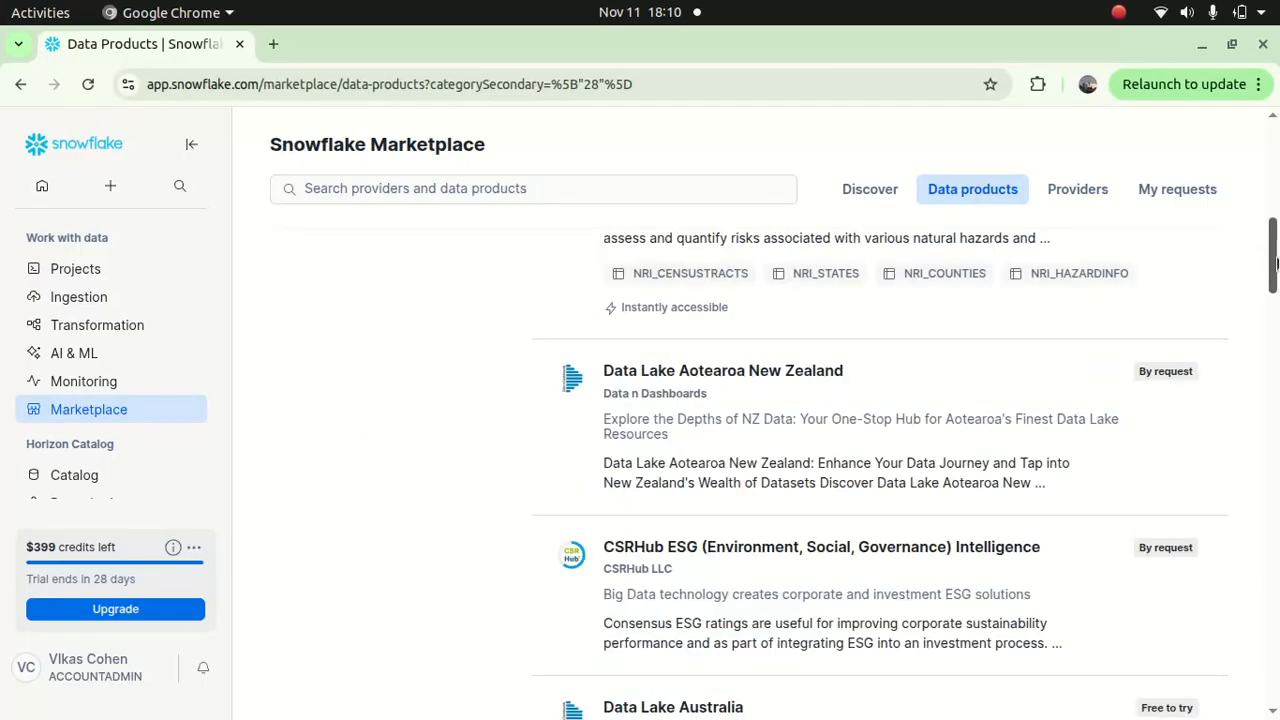
drag(1275, 262, 1275, 240)
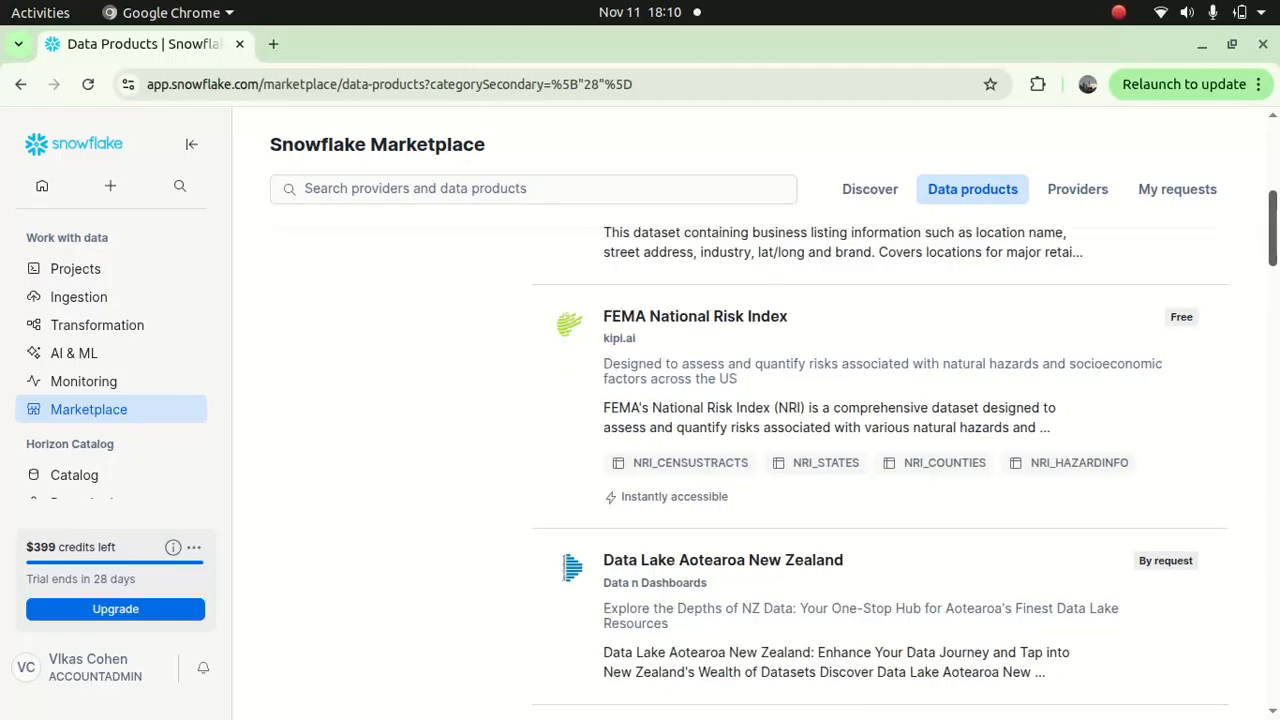
scroll(1070, 253, up, 10)
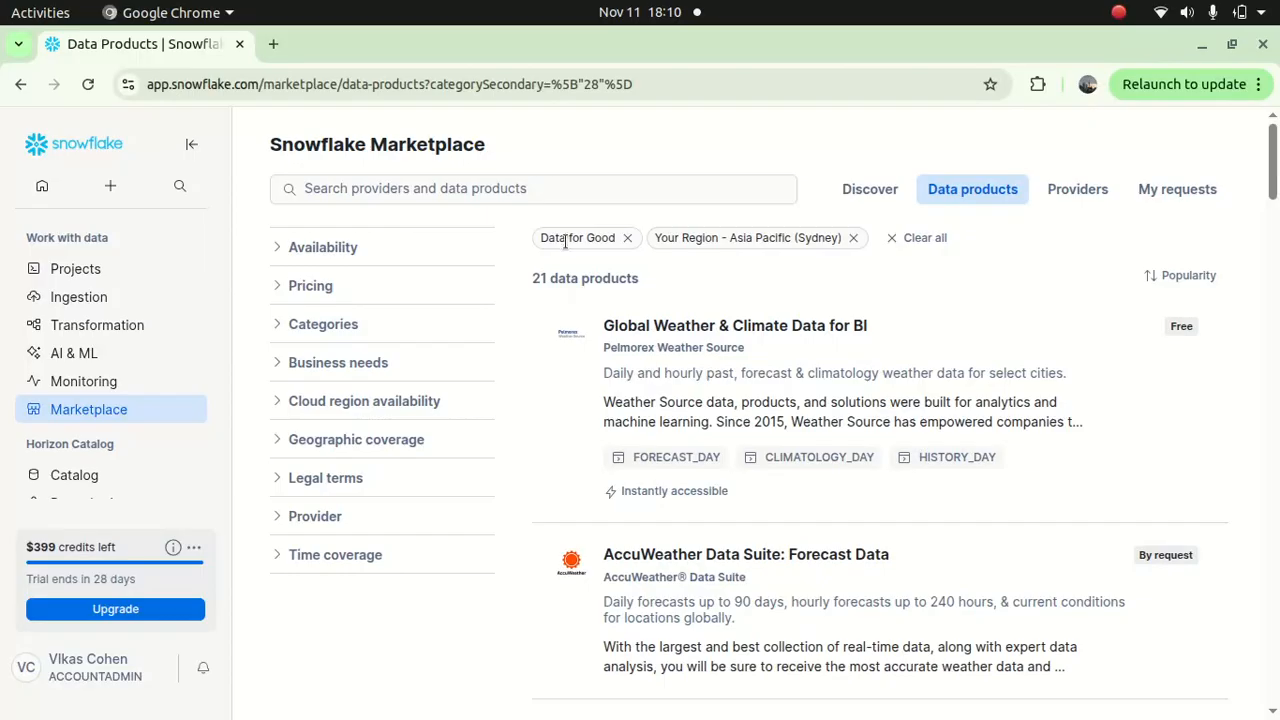
Find Data sharing under Horizon Catalog and open its Provider Studio page
scroll(195, 360, down, 1)
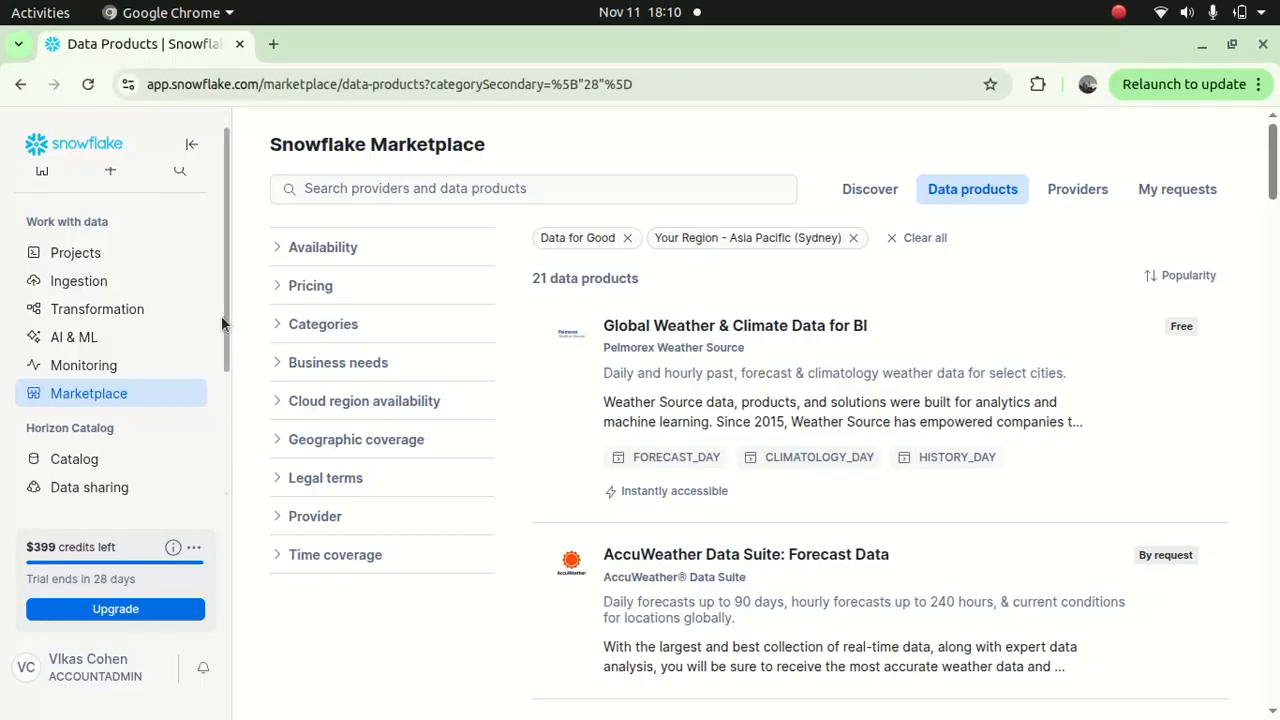
scroll(120, 380, down, 2)
mouse_move(98, 390)
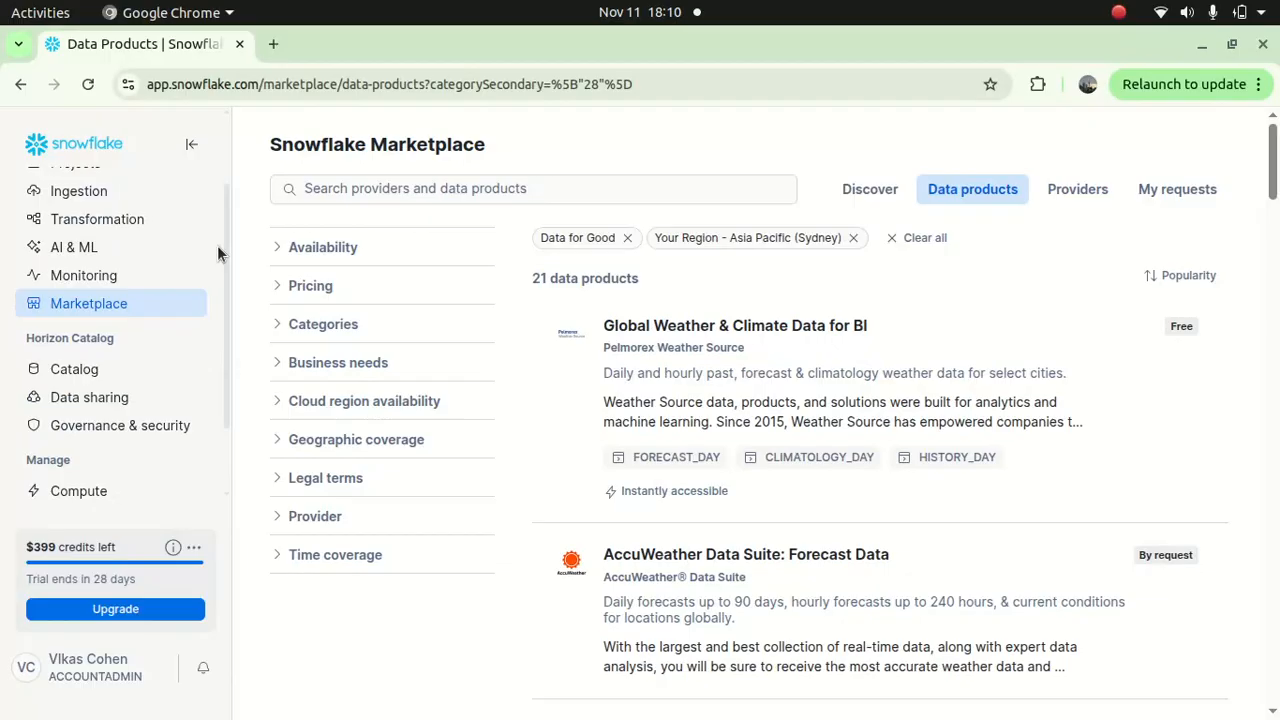
click(100, 397)
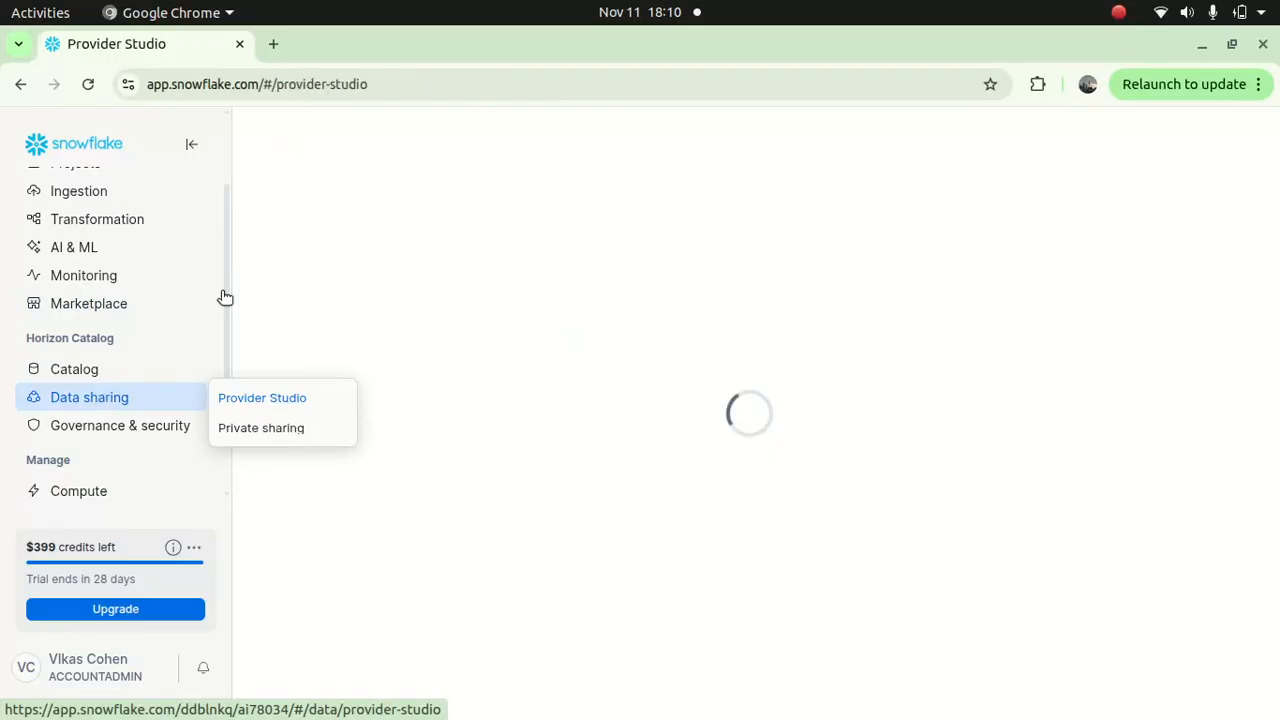
View the Users & roles page under Governance & security and check the pages offered under Compute and Admin
scroll(225, 297, down, 1)
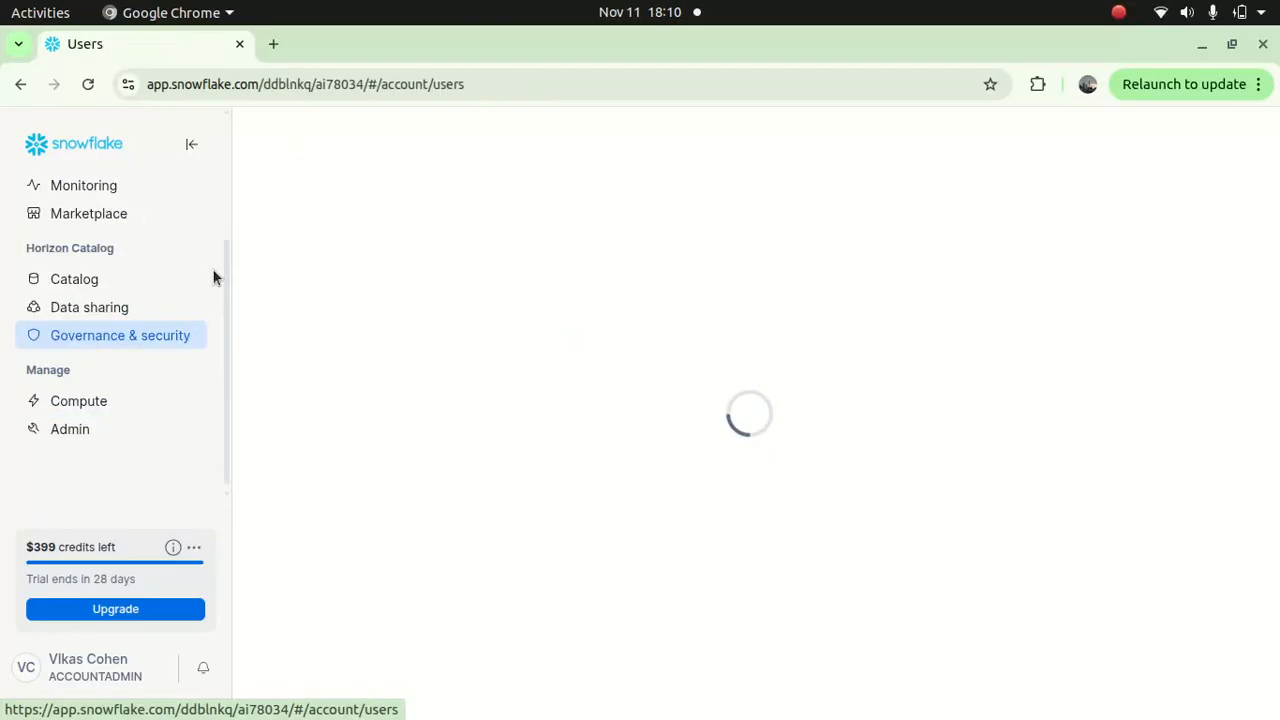
mouse_move(88, 402)
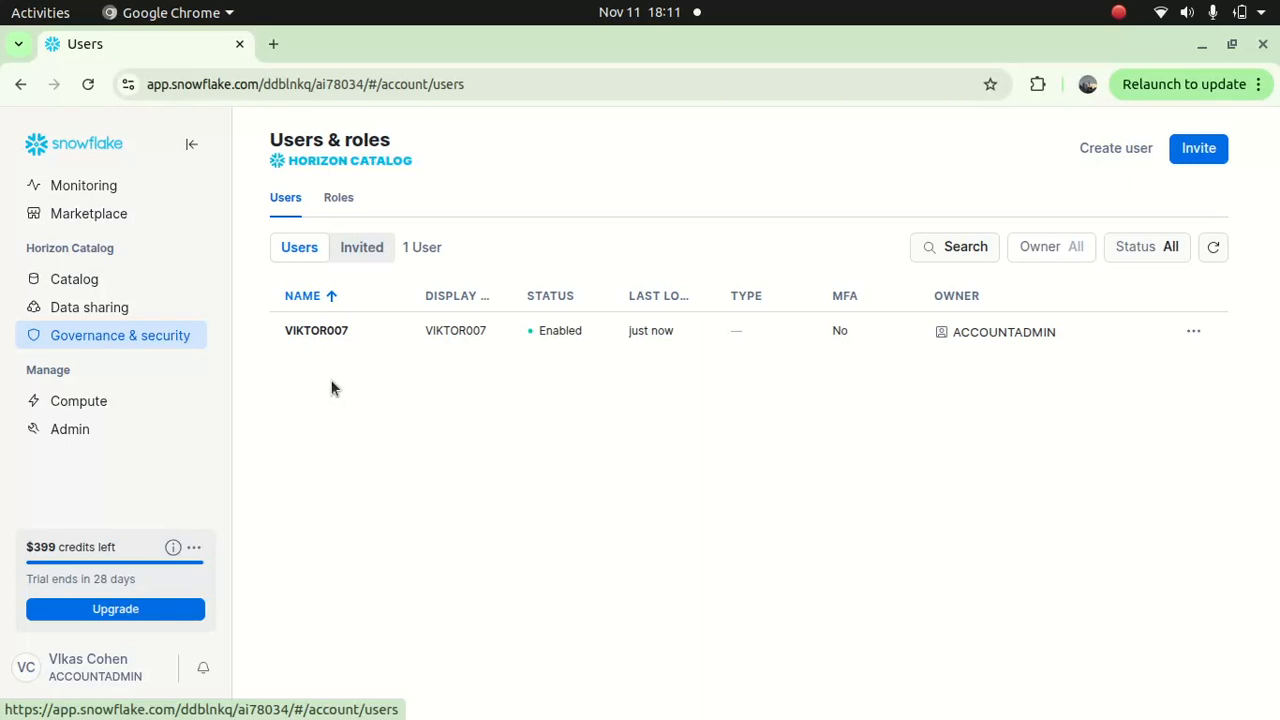
mouse_move(84, 437)
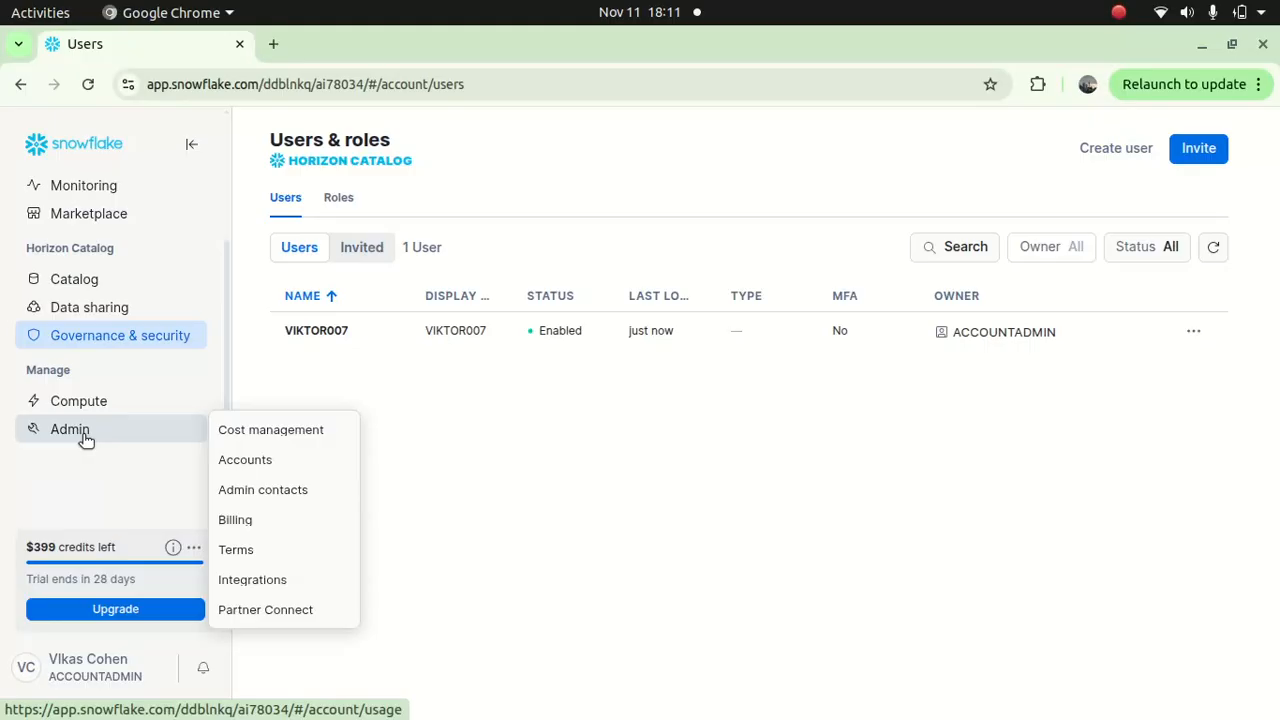
View the Warehouses list and the Compute pools page under Compute
mouse_move(115, 404)
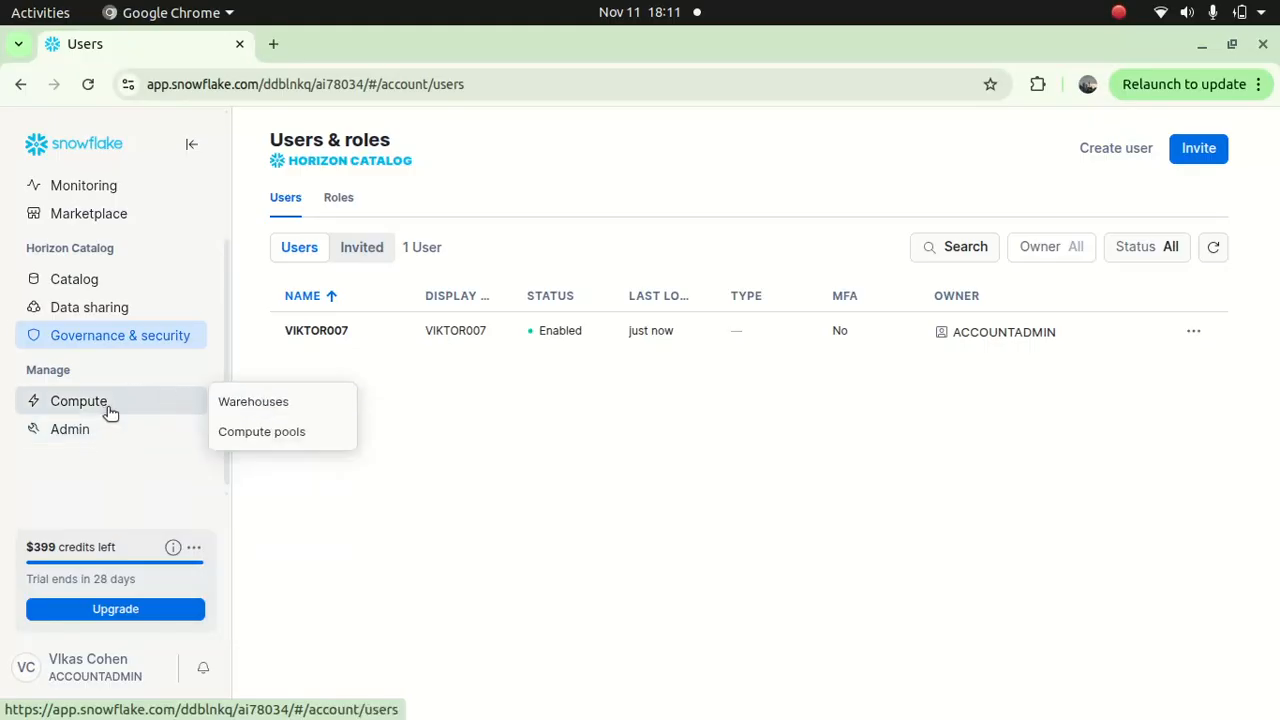
click(236, 406)
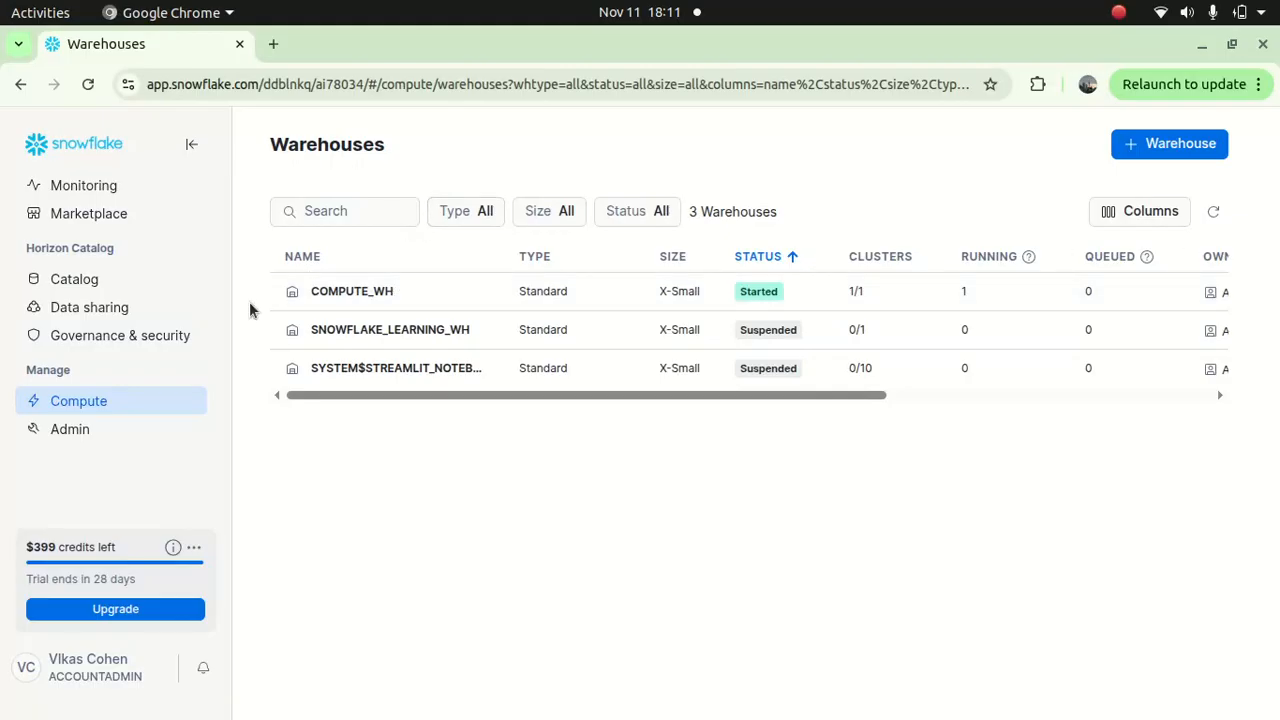
mouse_move(90, 425)
mouse_move(150, 401)
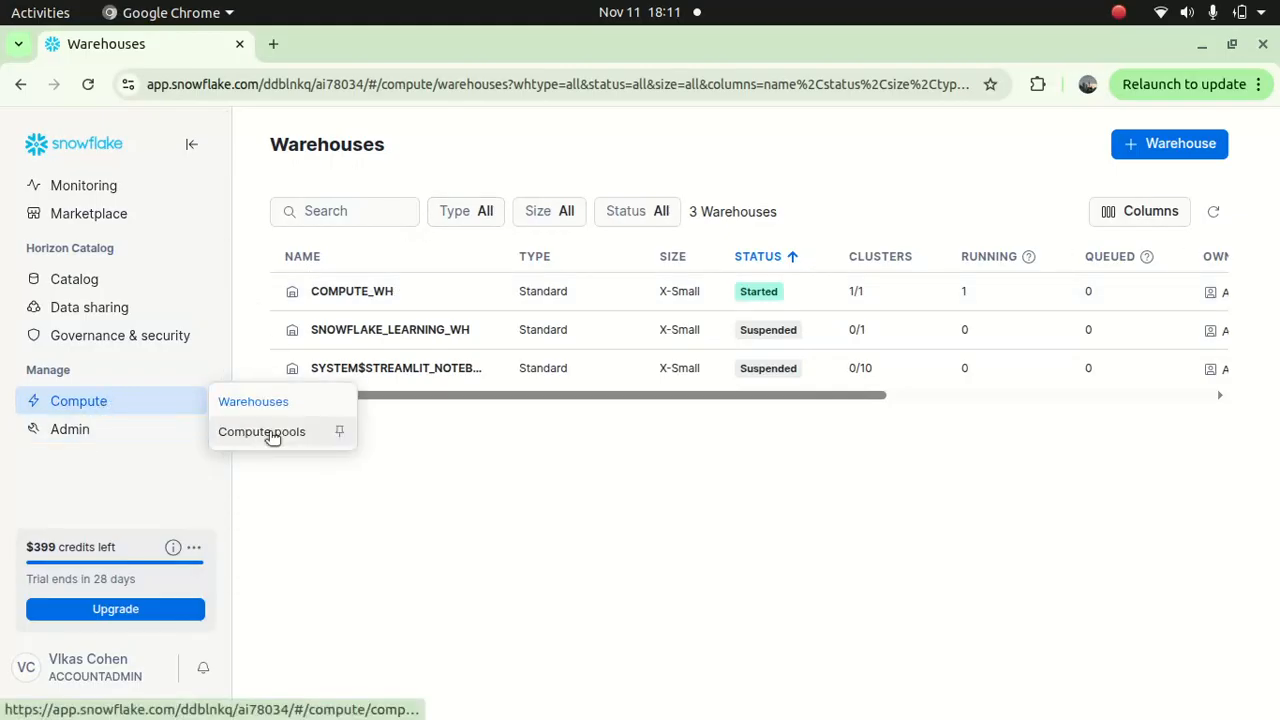
click(268, 432)
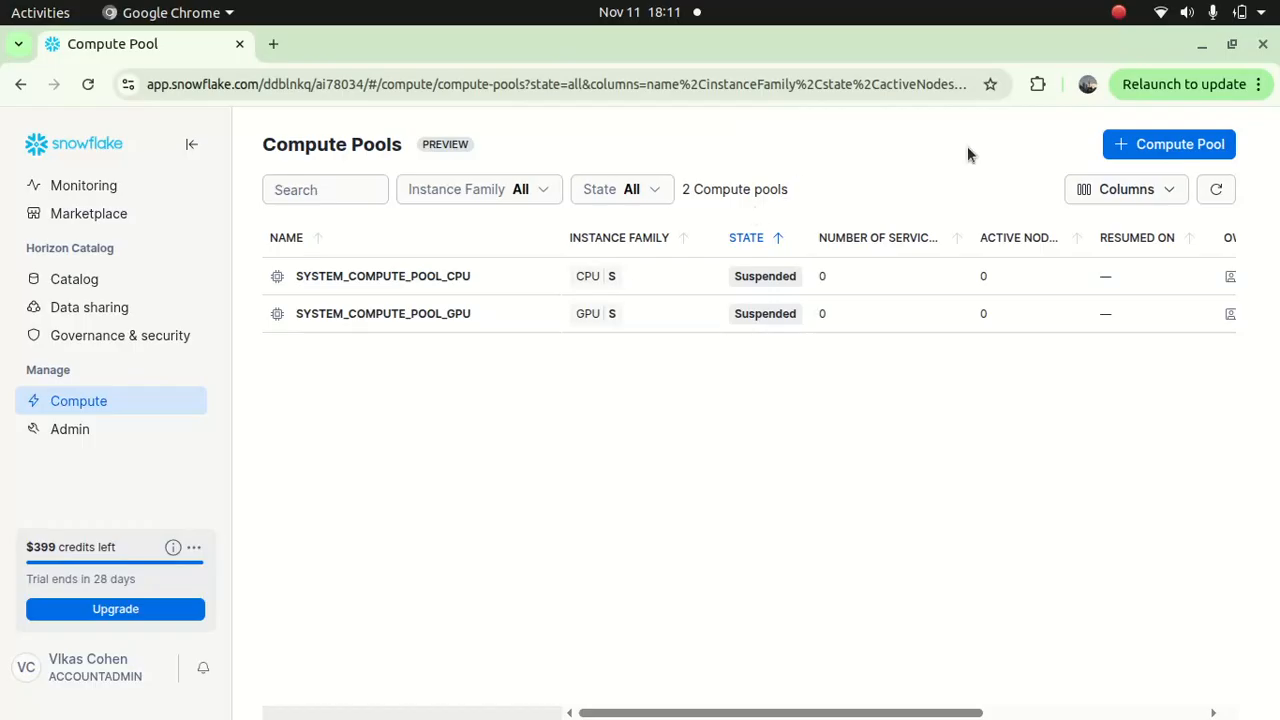
Open Cost management under Admin and review the account's warehouse credit consumption by day for the last 7 days
mouse_move(94, 428)
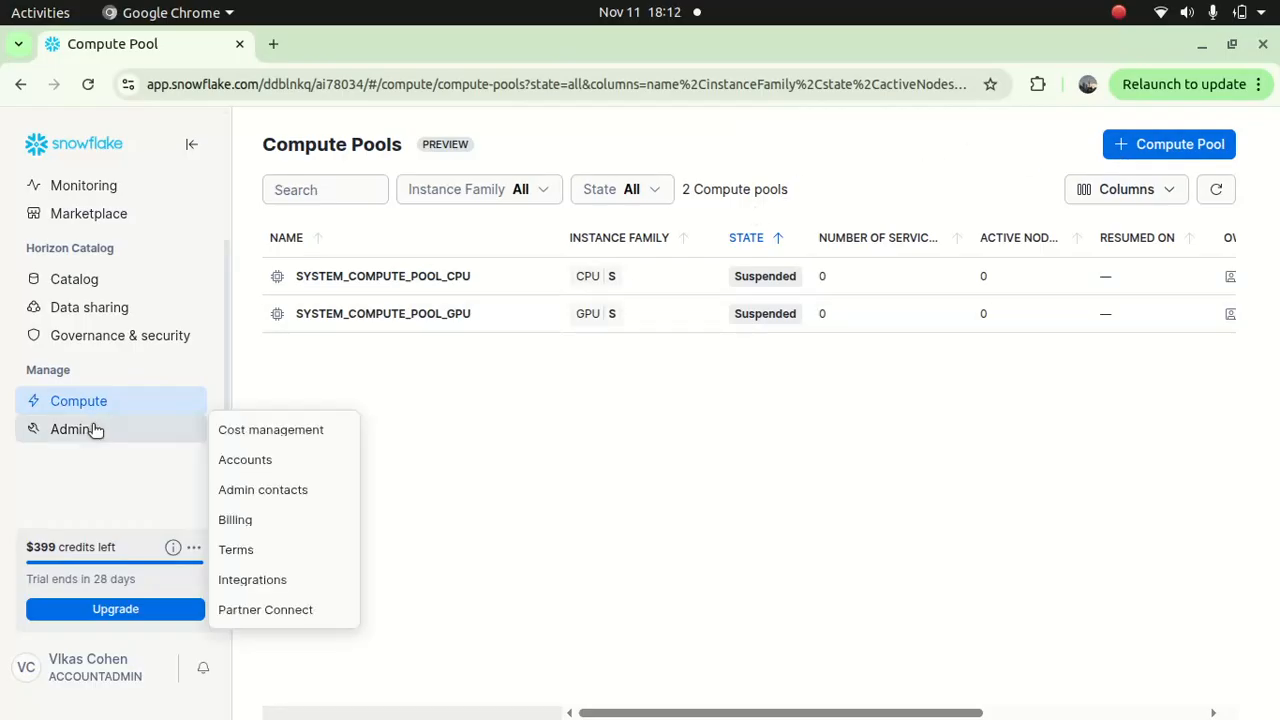
click(257, 432)
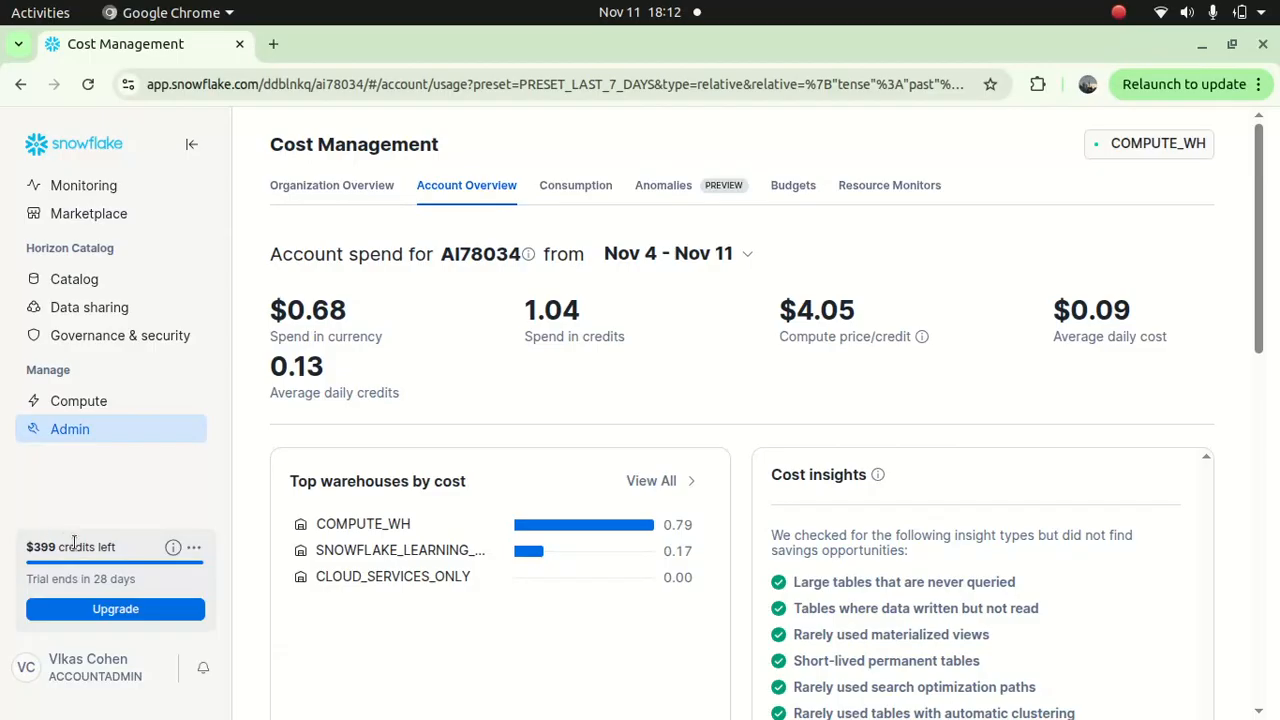
click(594, 188)
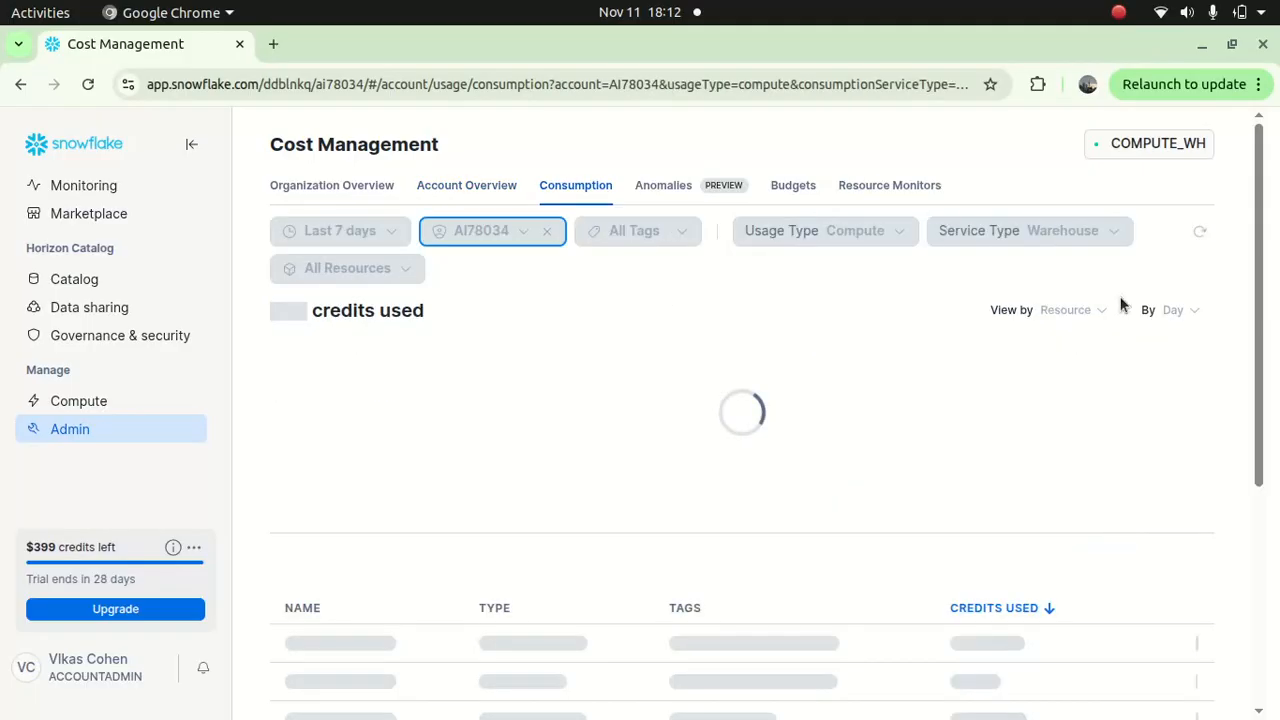
scroll(1228, 260, down, 1)
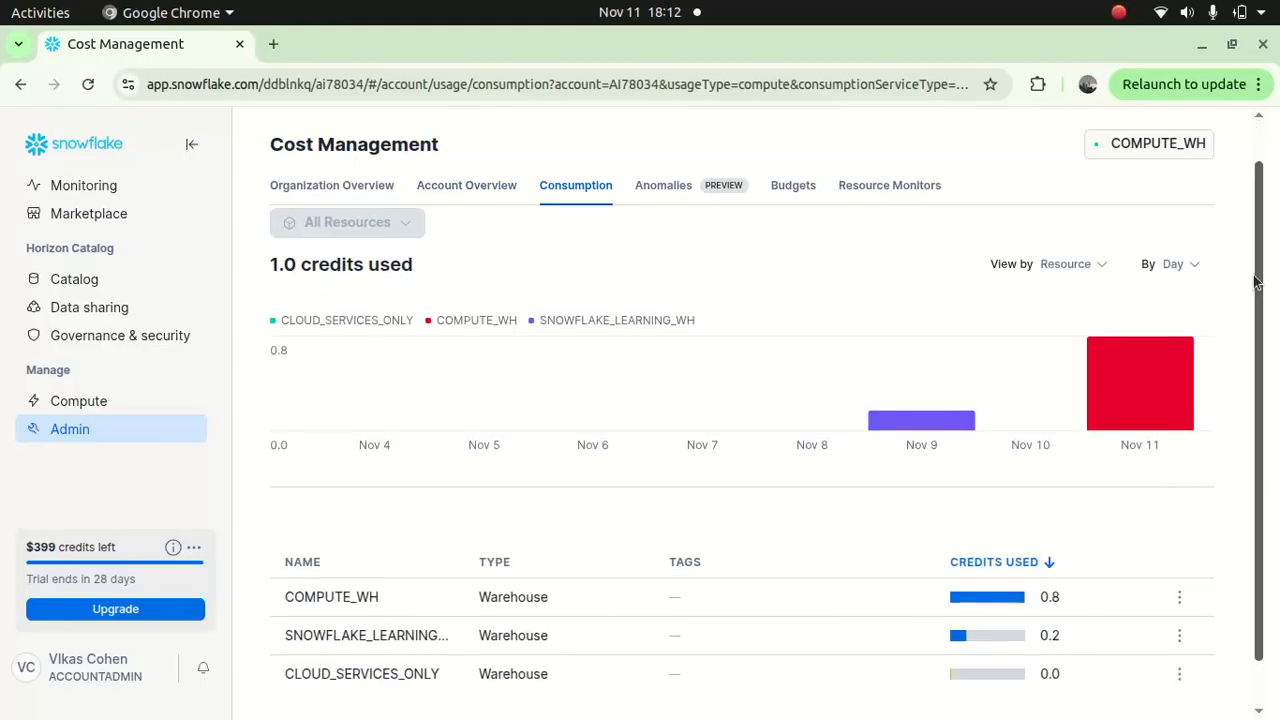
scroll(1256, 283, down, 1)
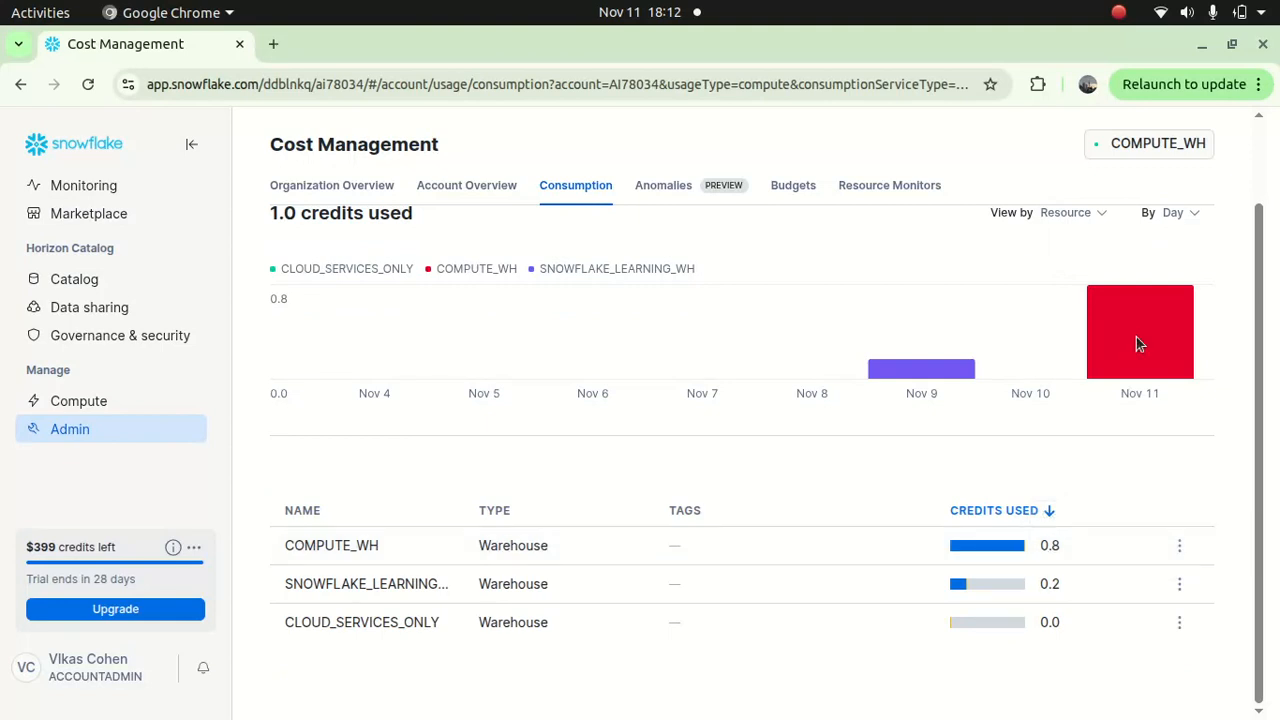
mouse_move(1134, 368)
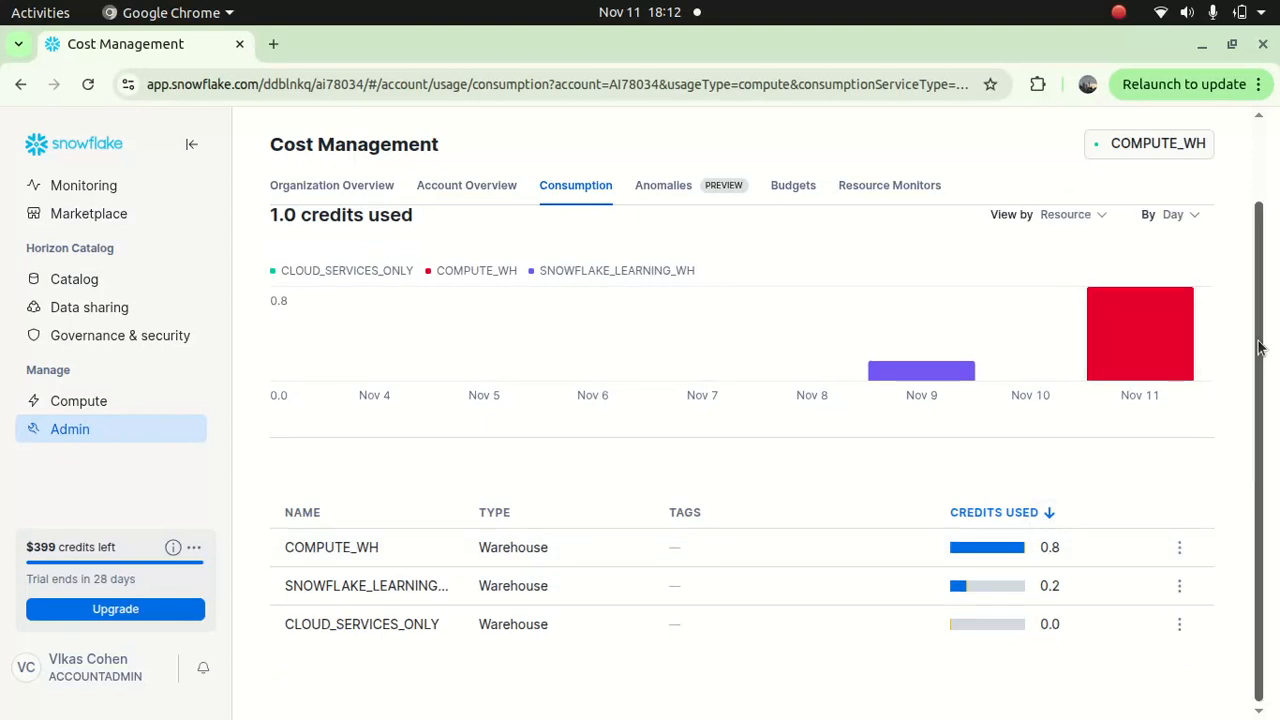
scroll(672, 188, up, 2)
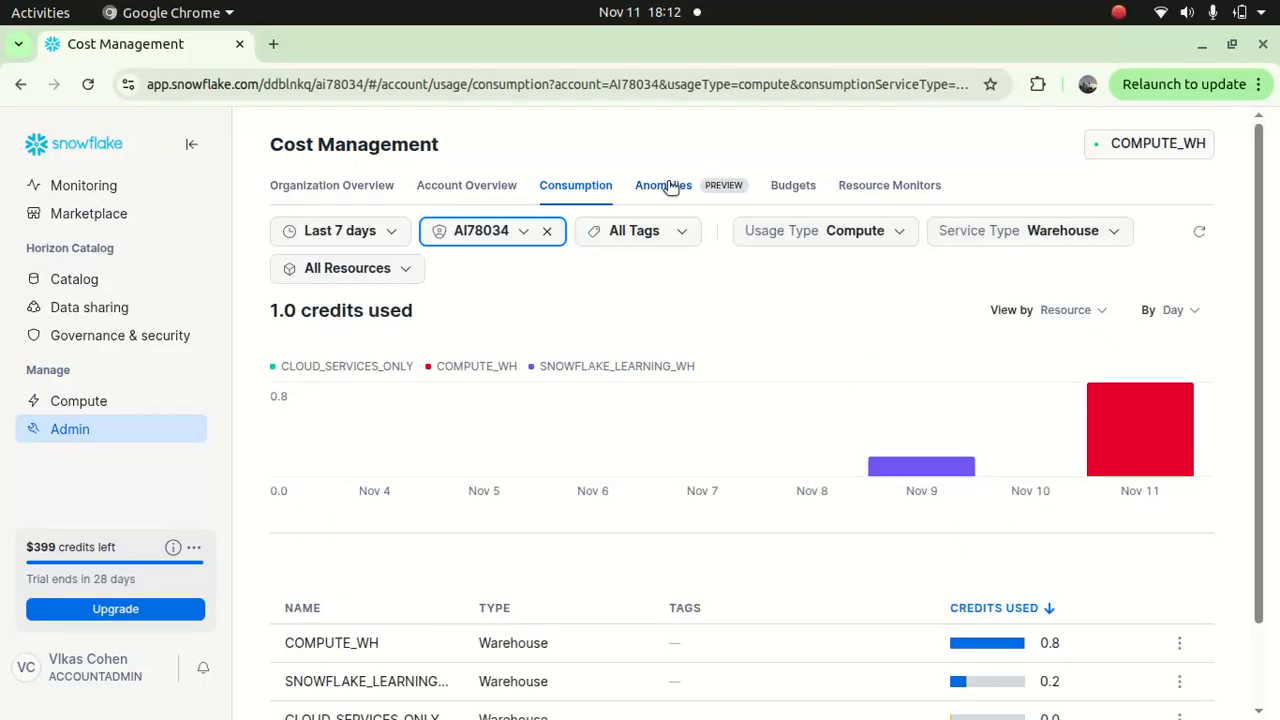
Check the cost anomalies chart, then view the Budgets page for the current month, leaving the new budget form without creating one
click(670, 188)
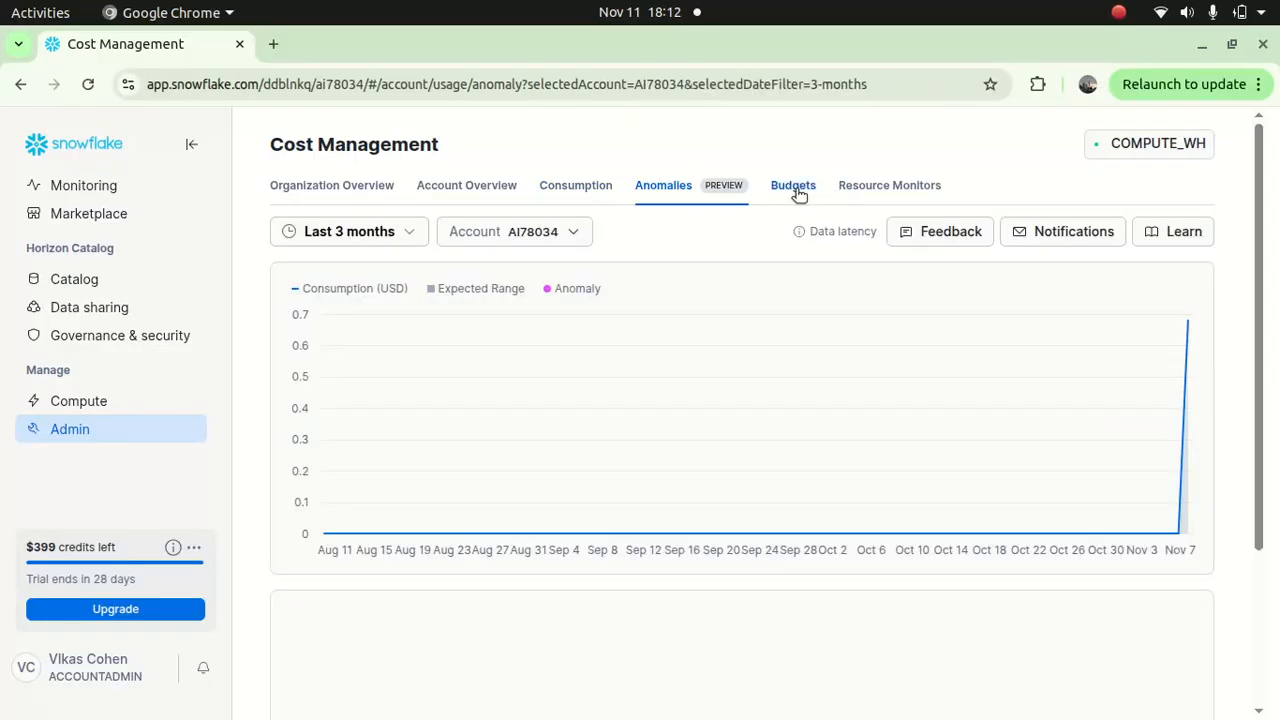
click(796, 189)
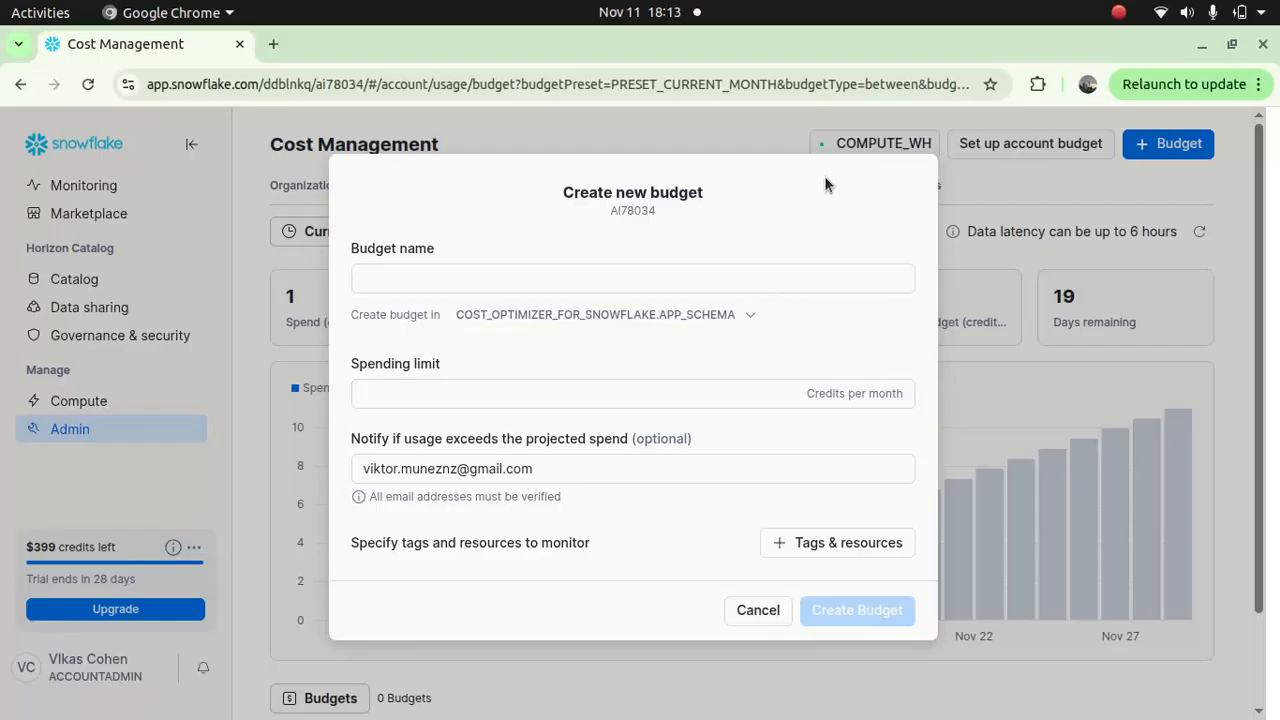
click(972, 371)
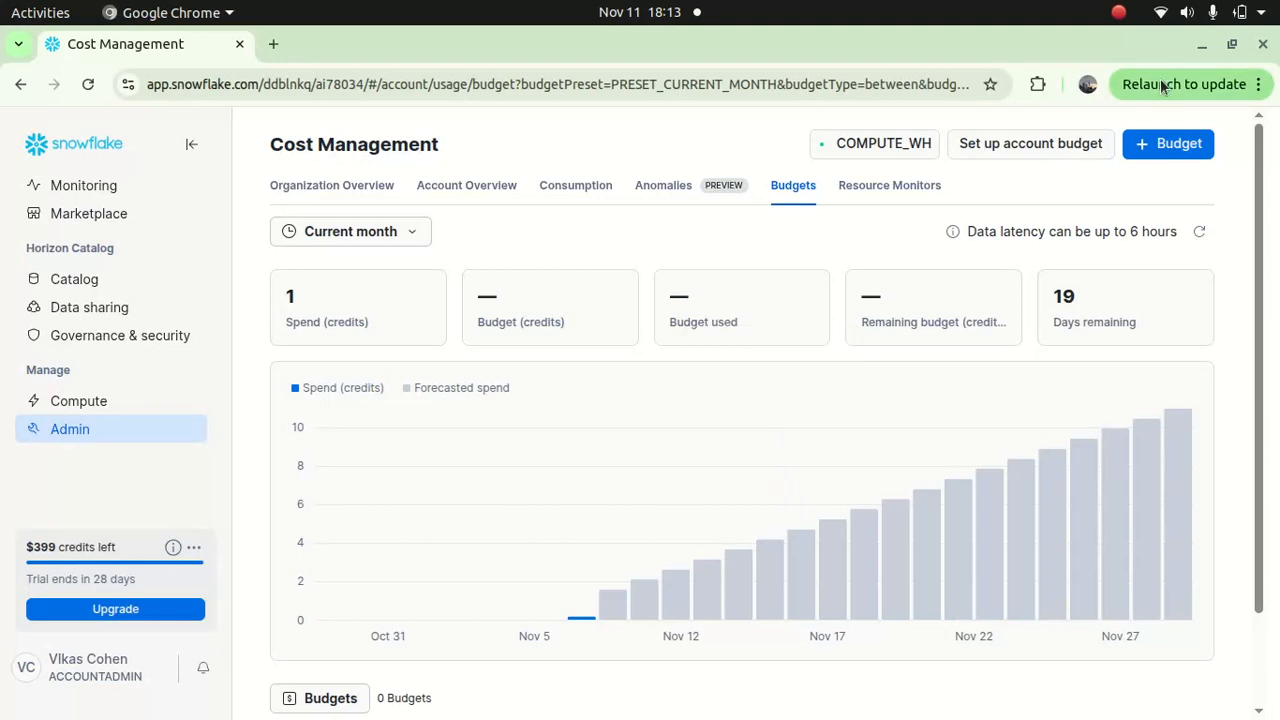
drag(1262, 184, 1264, 202)
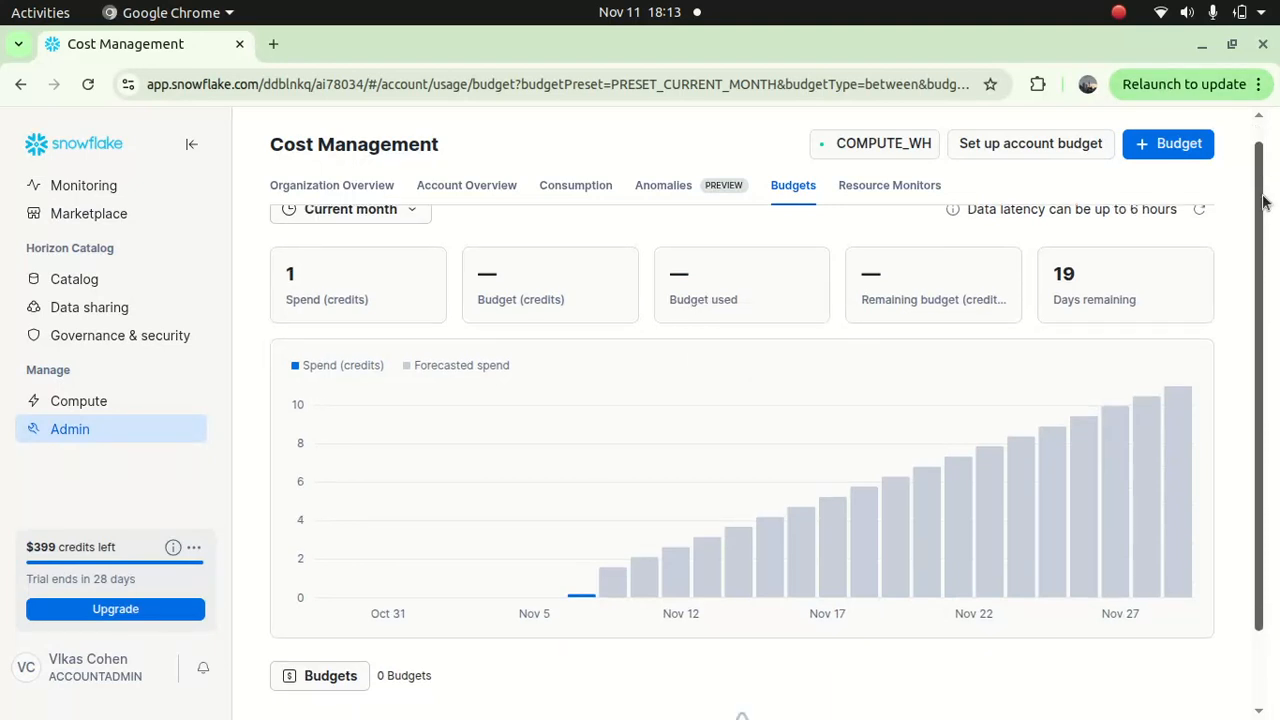